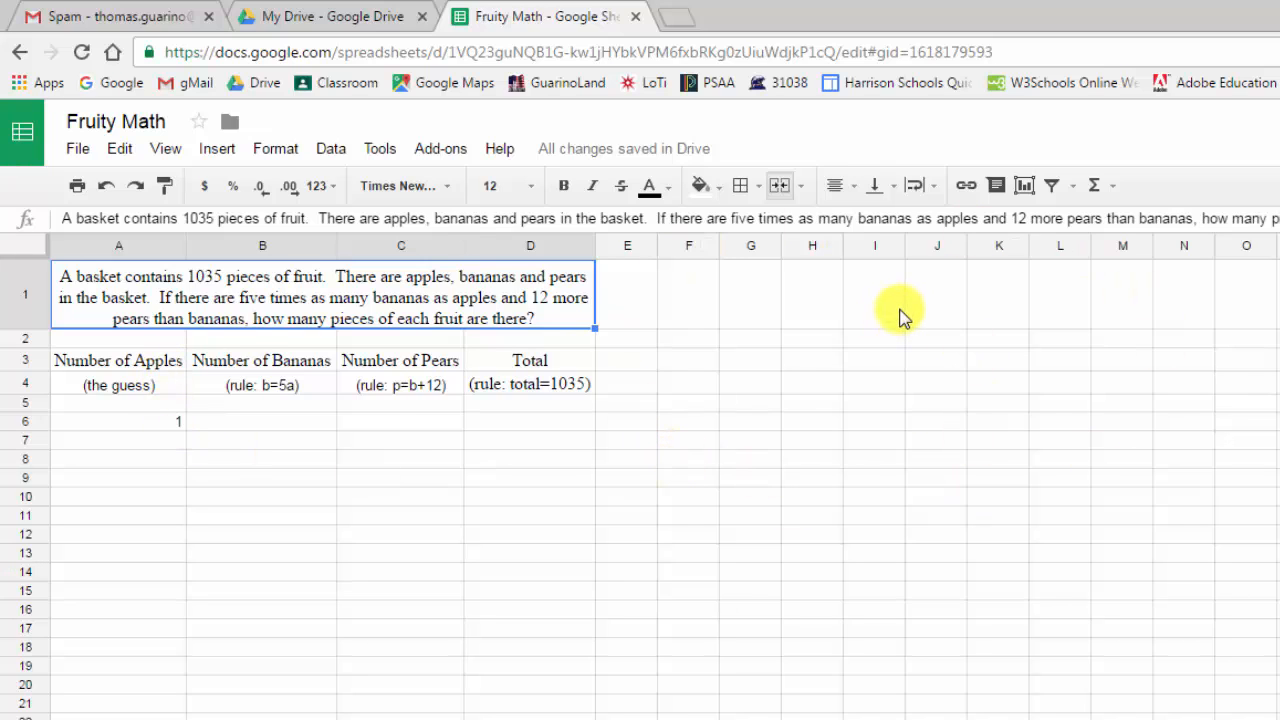
pyautogui.click(350, 20)
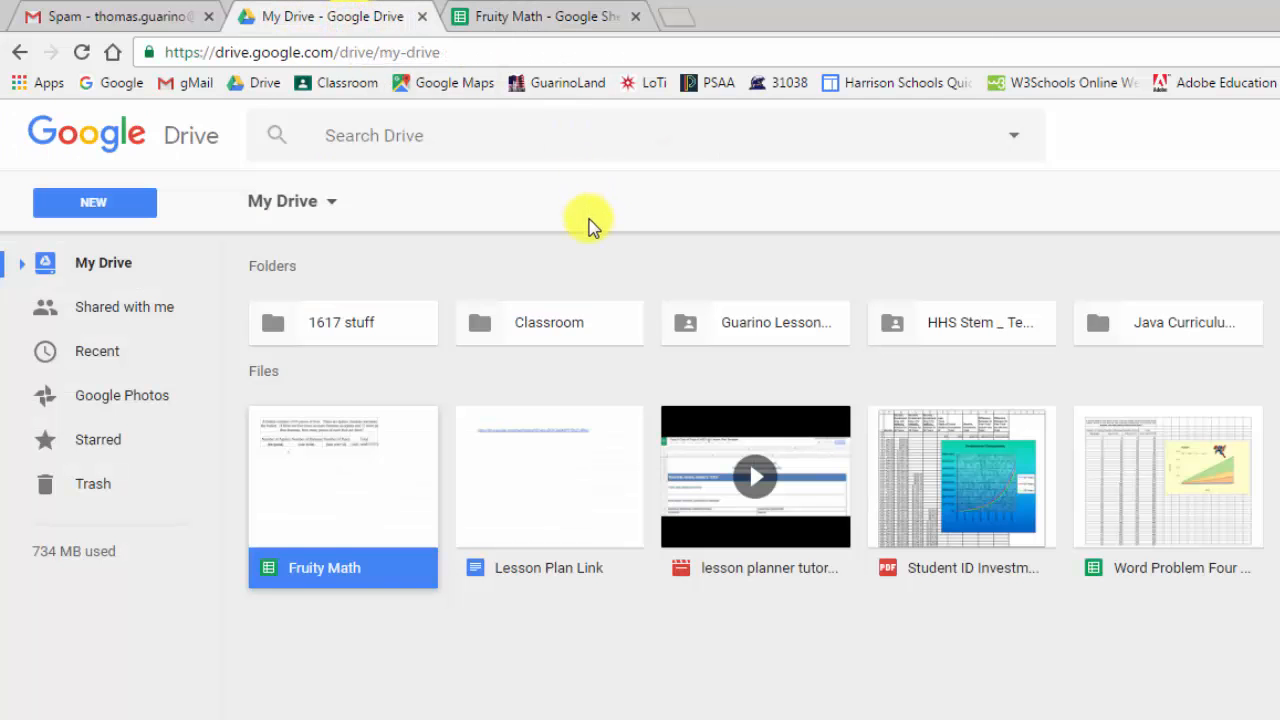
pyautogui.click(335, 201)
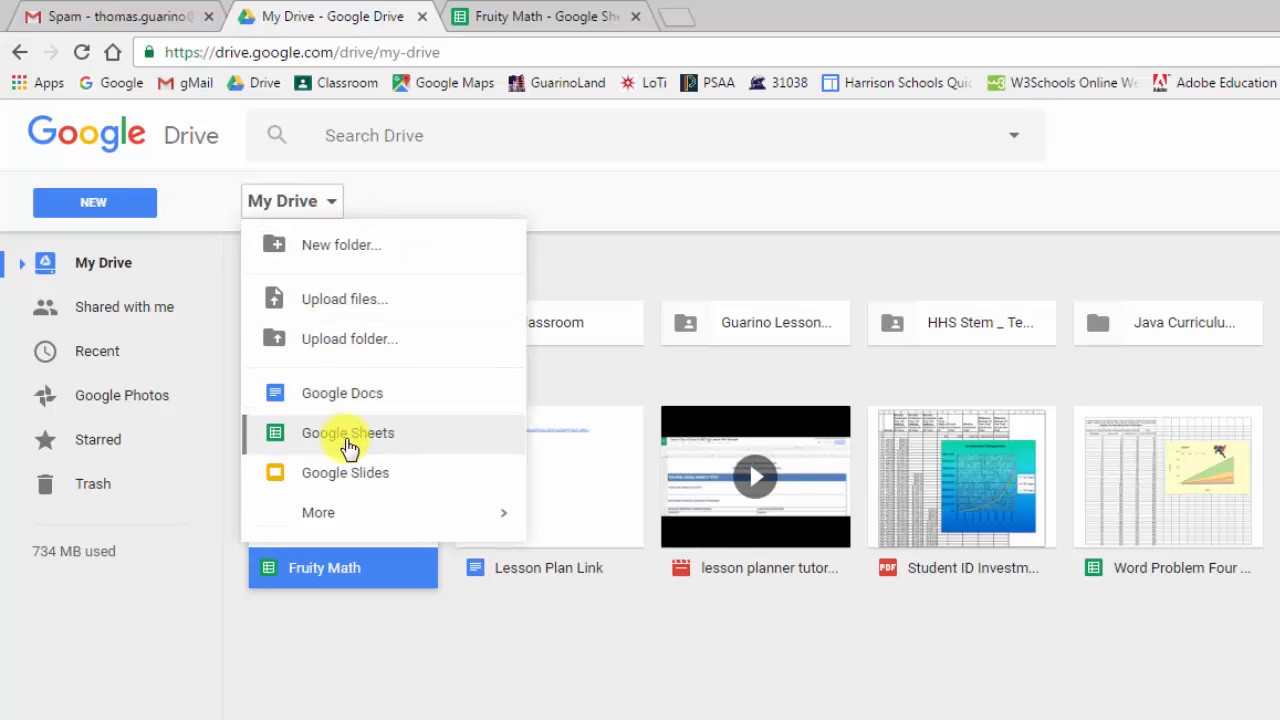
pyautogui.click(518, 24)
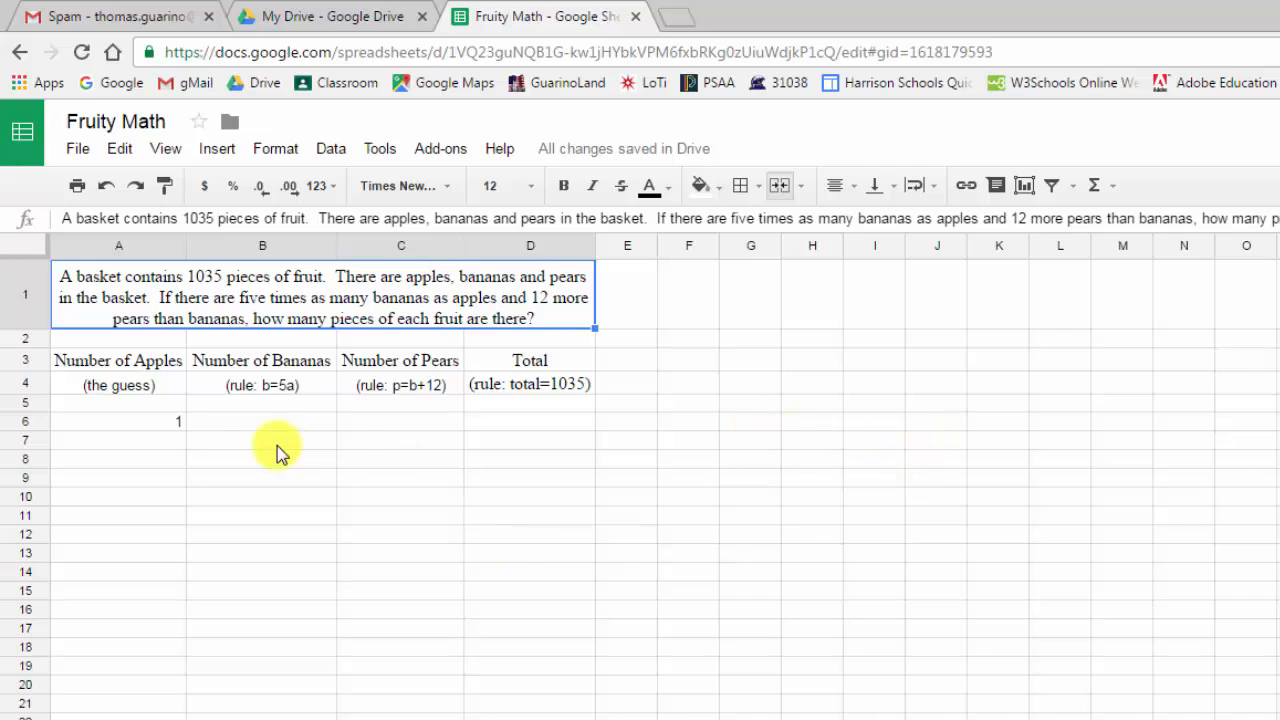
# Enter the formula =A6*5 in cell B6 to calculate the number of bananas from the apple guess.
pyautogui.click(259, 420)
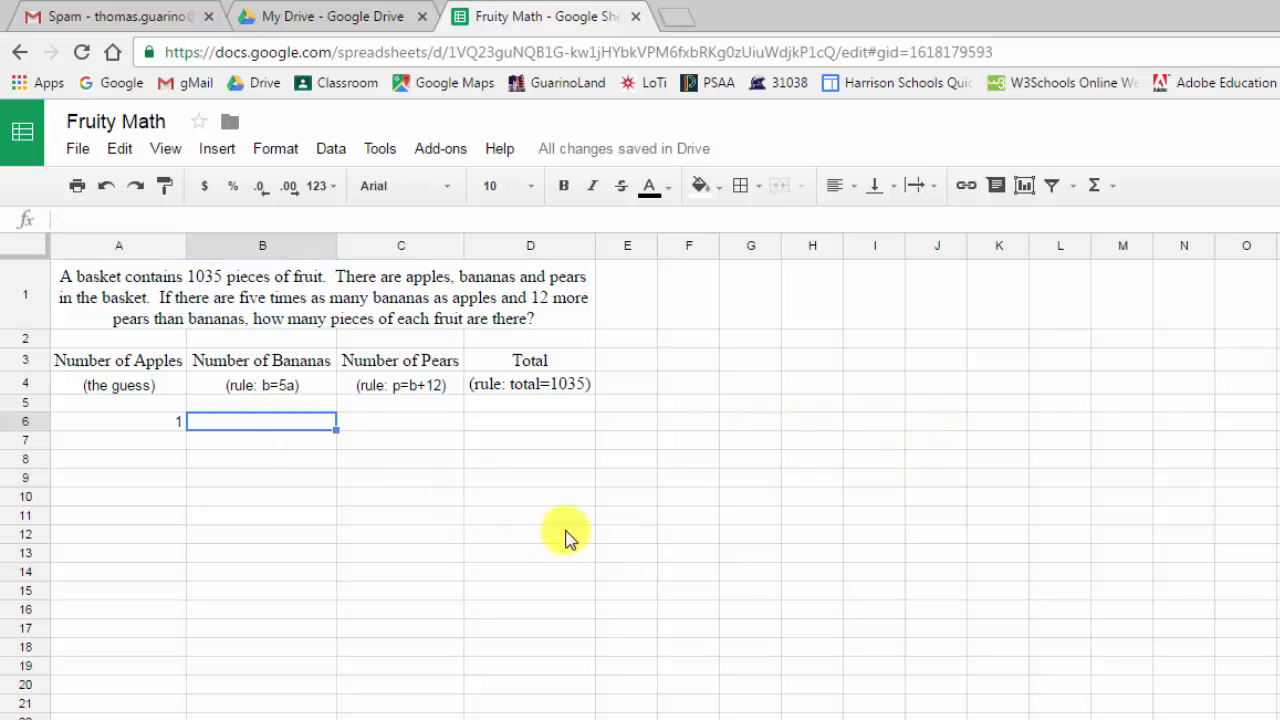
pyautogui.click(257, 424)
pyautogui.write('=')
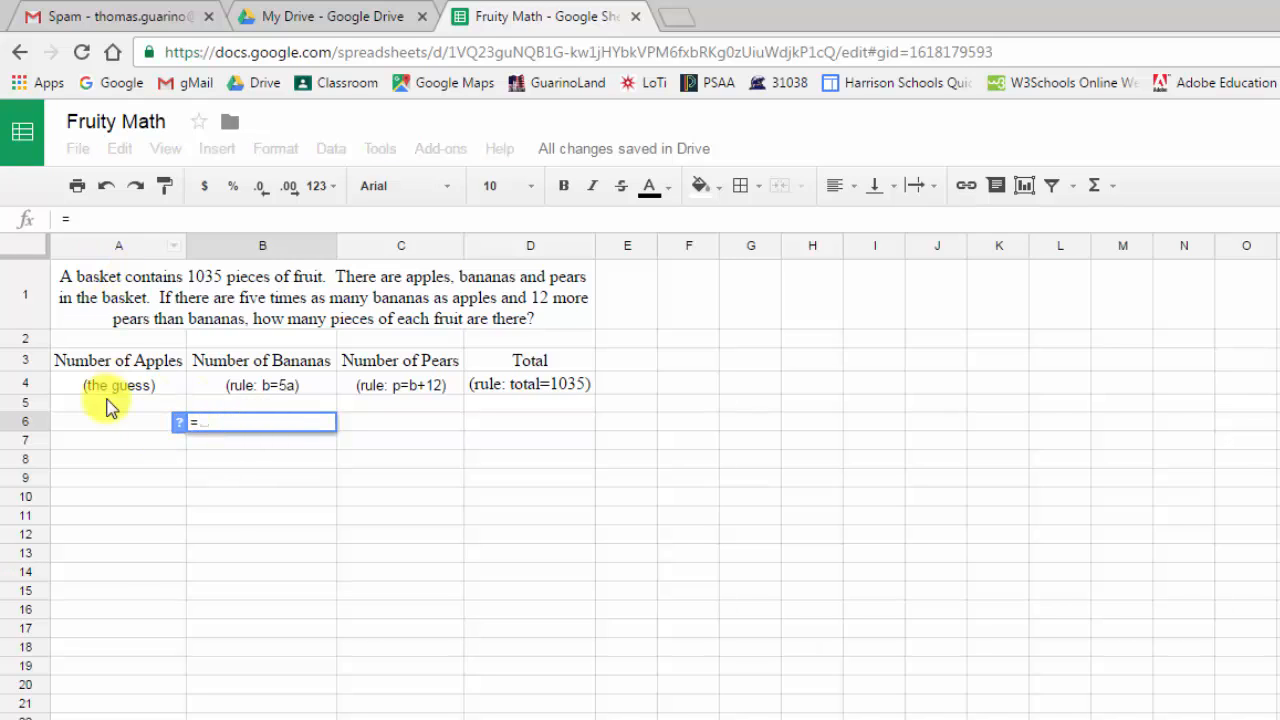
pyautogui.write('a6')
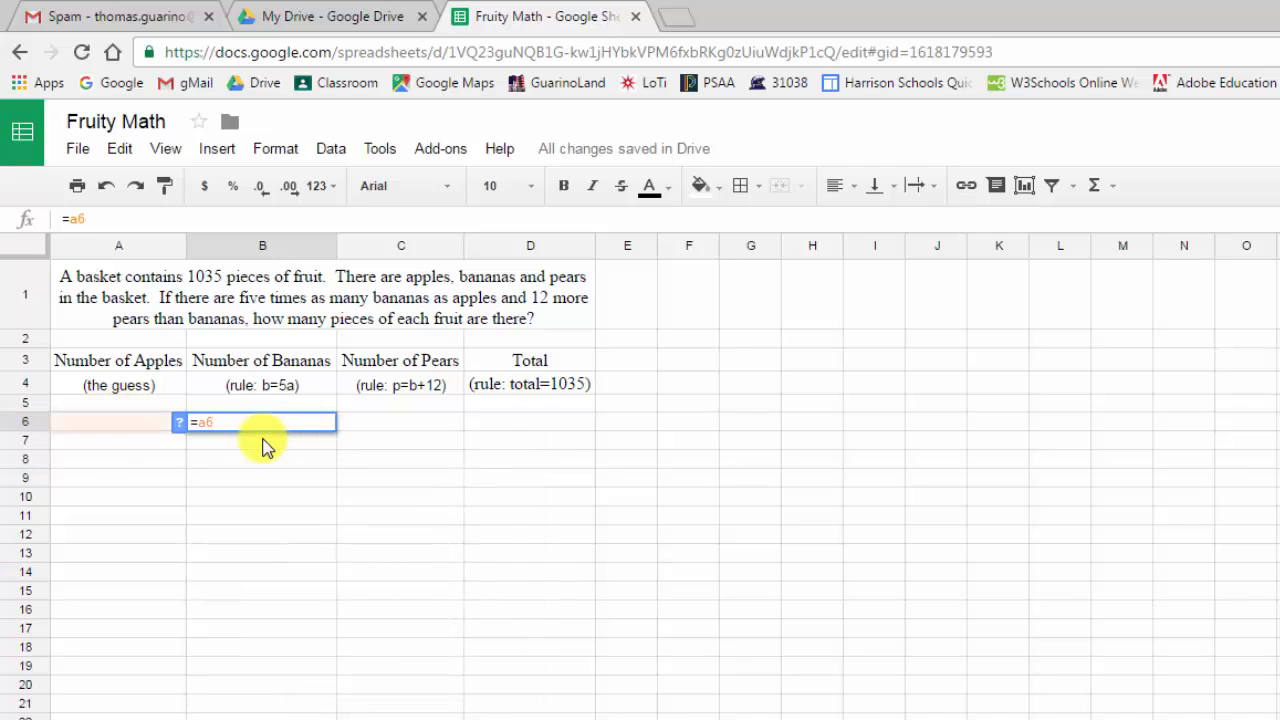
pyautogui.press('Return')
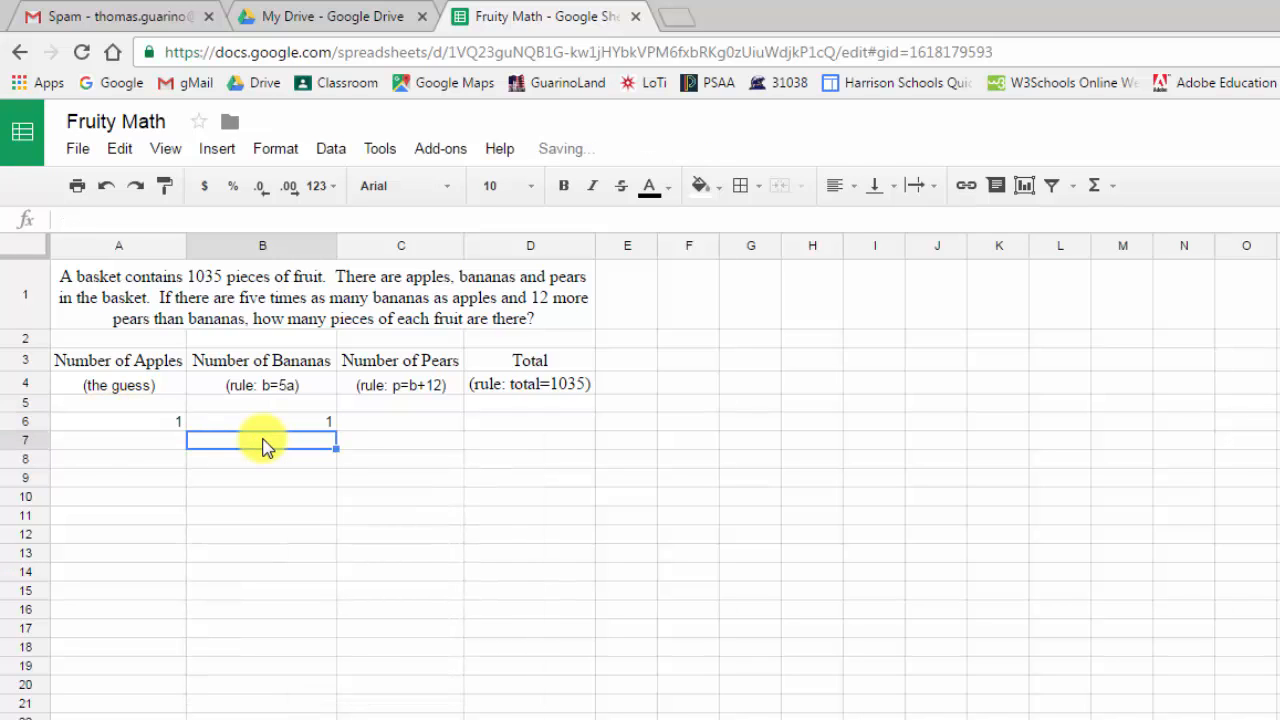
pyautogui.click(266, 422)
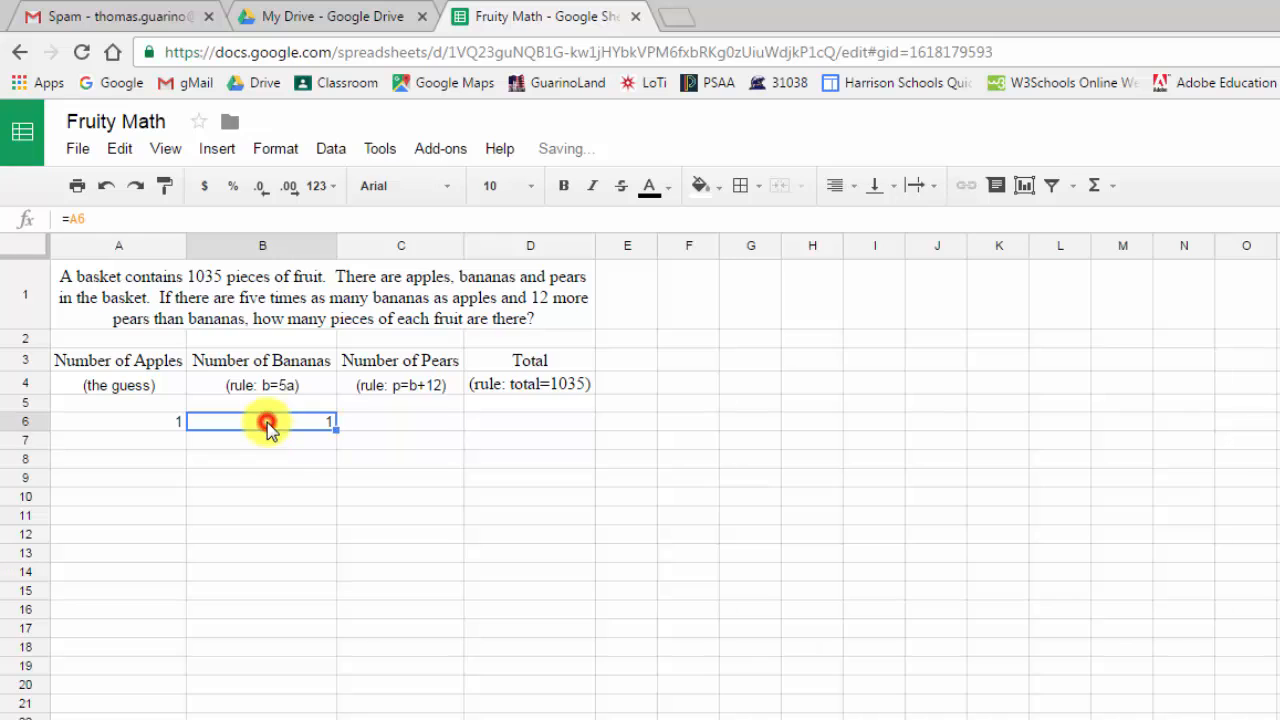
pyautogui.click(110, 218)
pyautogui.write('*5')
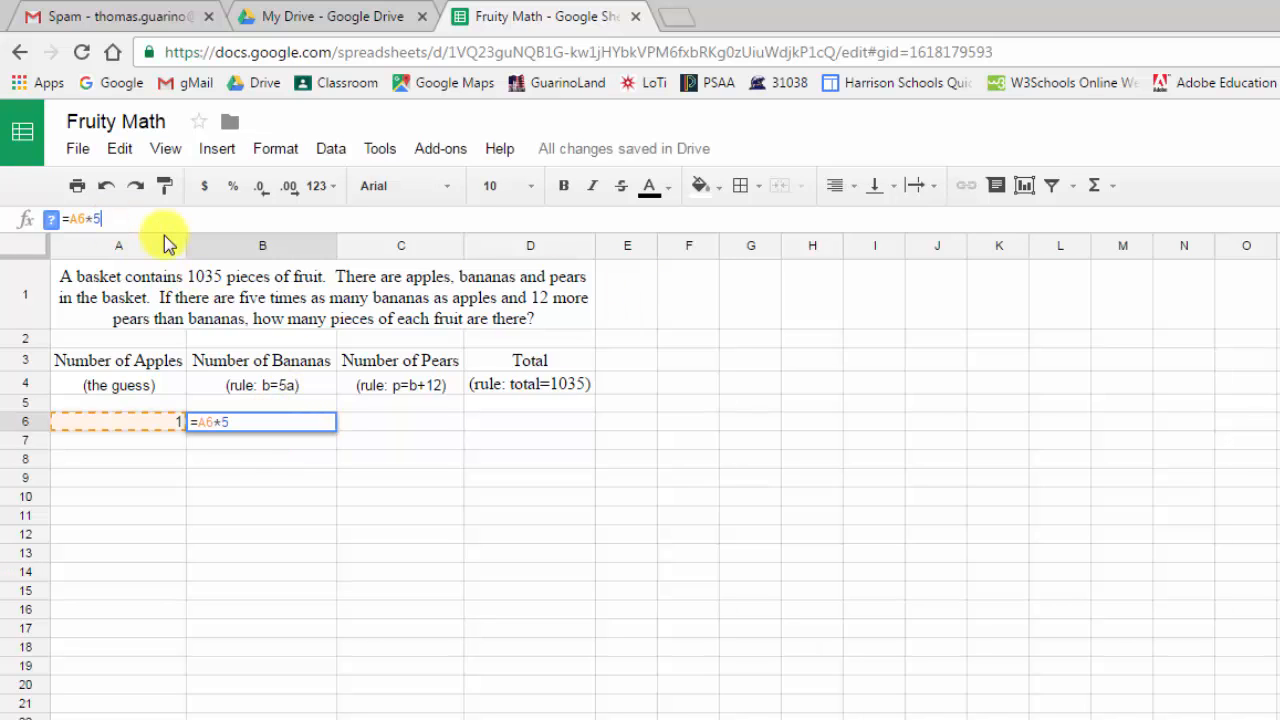
pyautogui.press('Return')
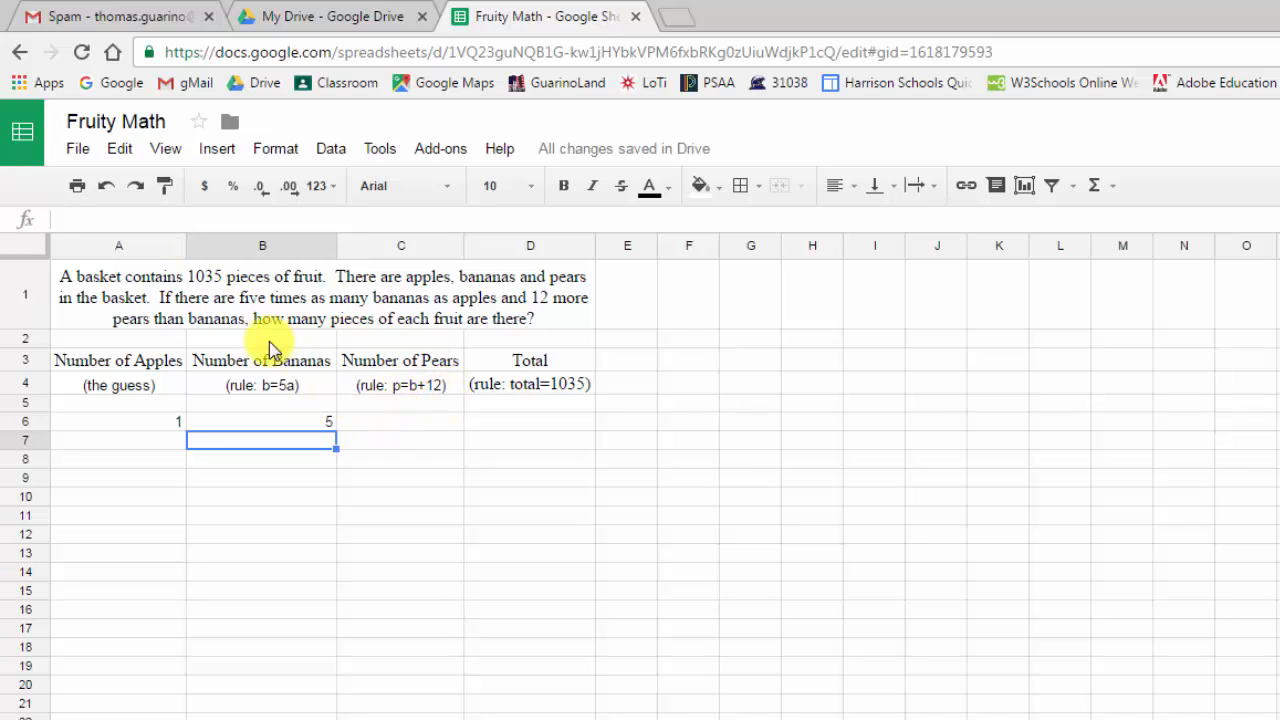
# Enter the formula =B6+12 in cell C6 to calculate the number of pears.
pyautogui.click(403, 426)
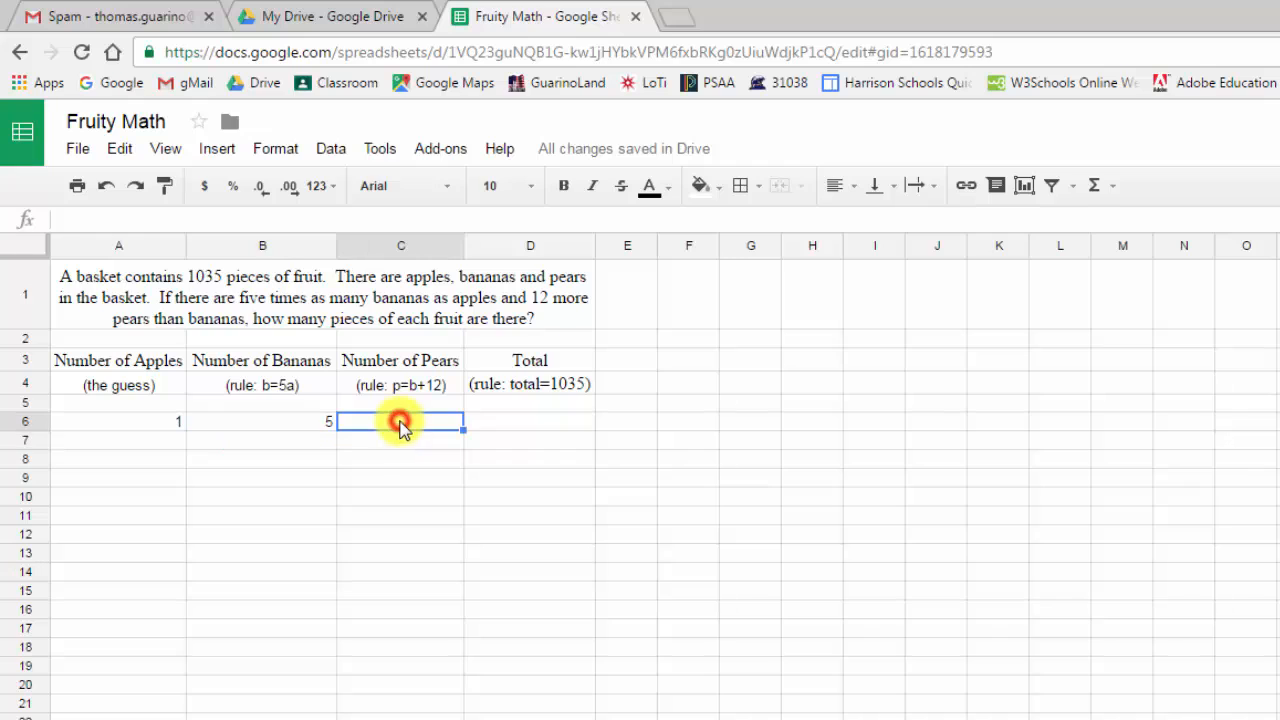
pyautogui.write('=')
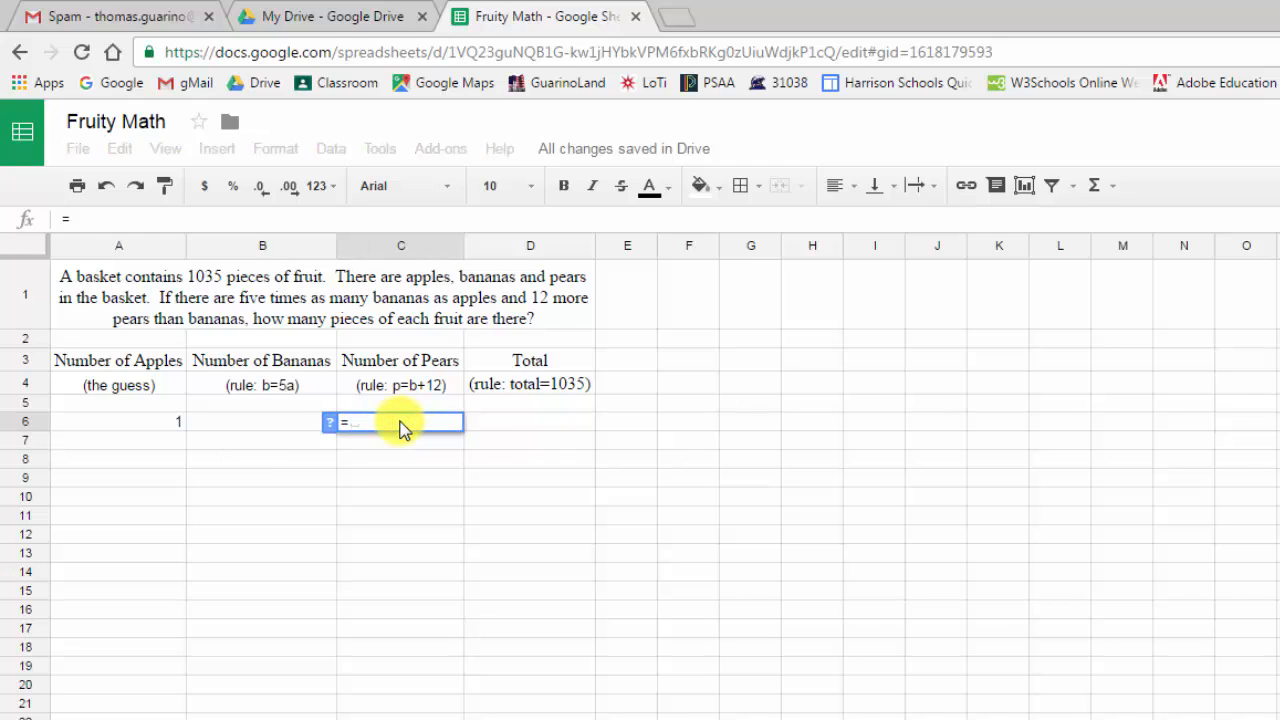
pyautogui.write('b6+12')
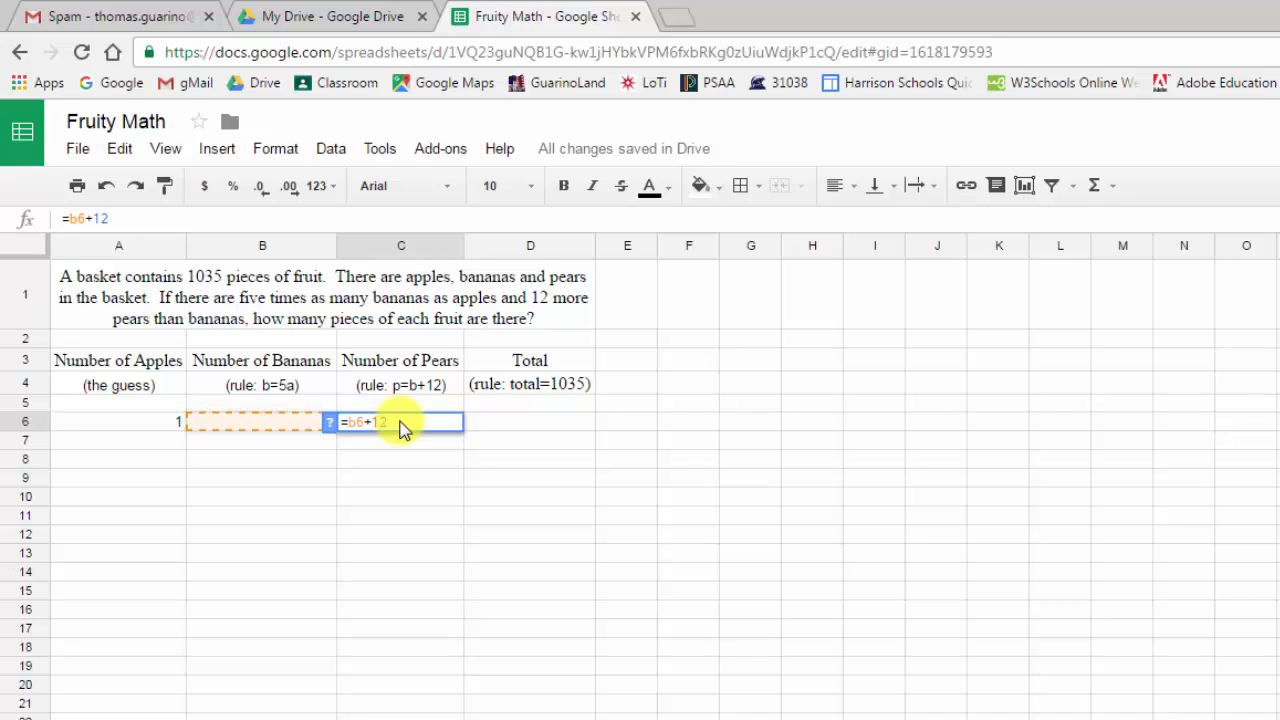
pyautogui.press('Return')
# Add a SUM function over A6:C6 in cell D6 to total the fruit.
pyautogui.click(509, 424)
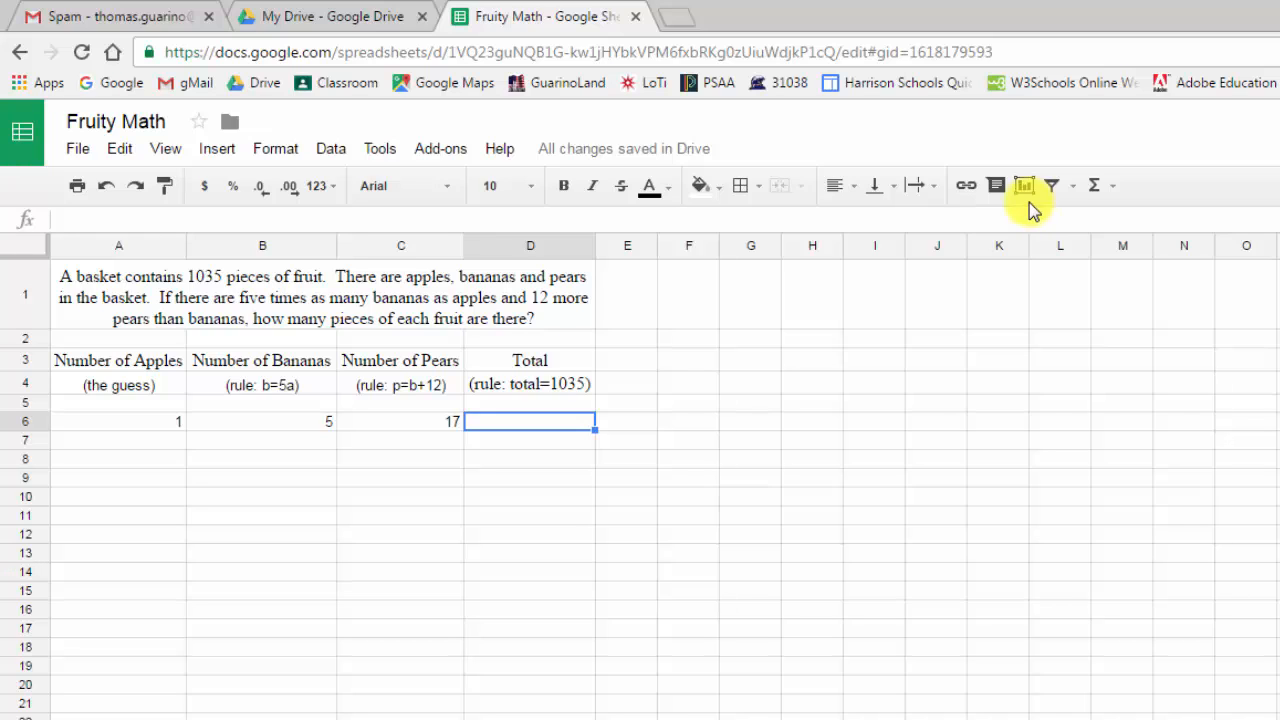
pyautogui.click(1112, 187)
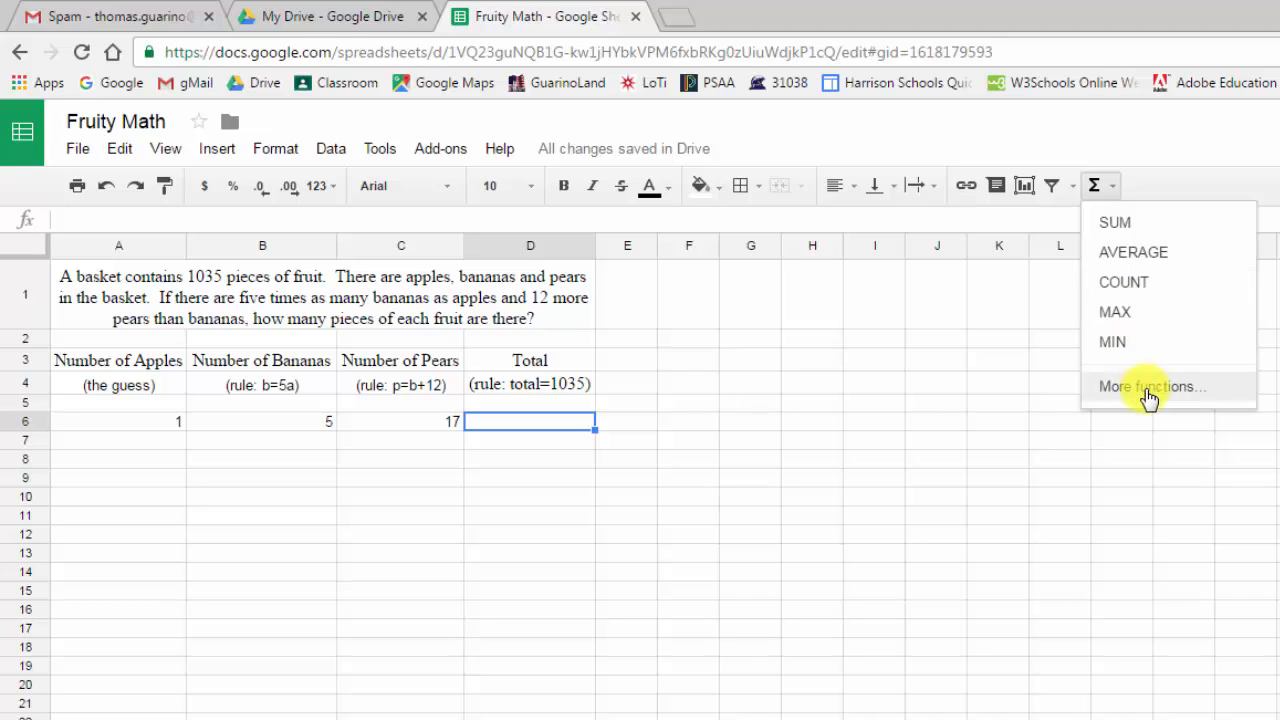
pyautogui.click(1116, 228)
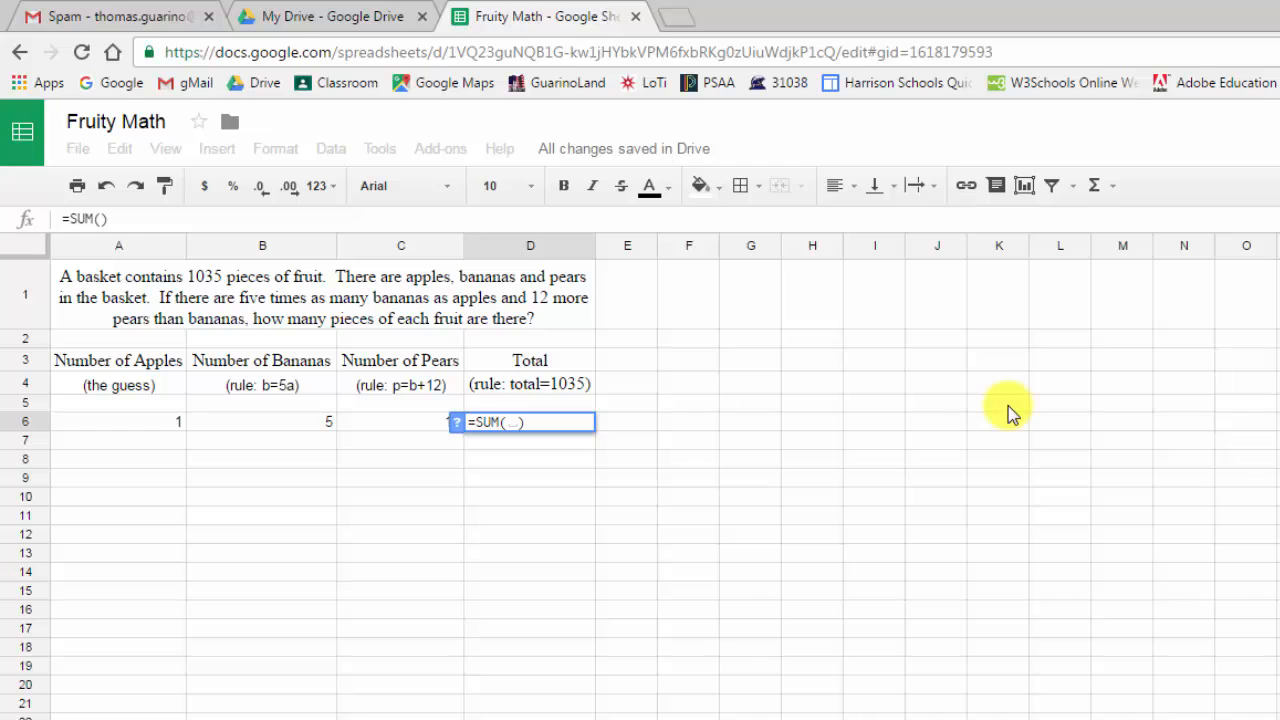
pyautogui.click(160, 428)
pyautogui.moveTo(214, 422); pyautogui.dragTo(373, 421)
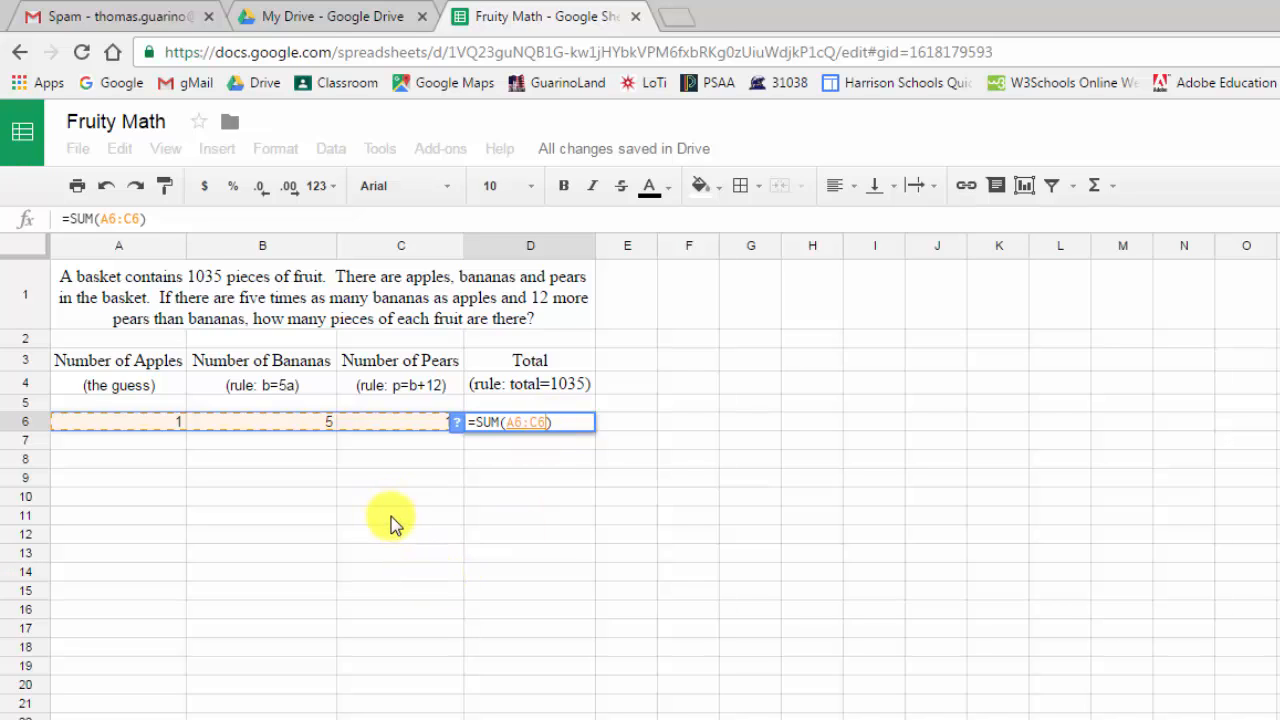
pyautogui.press('Return')
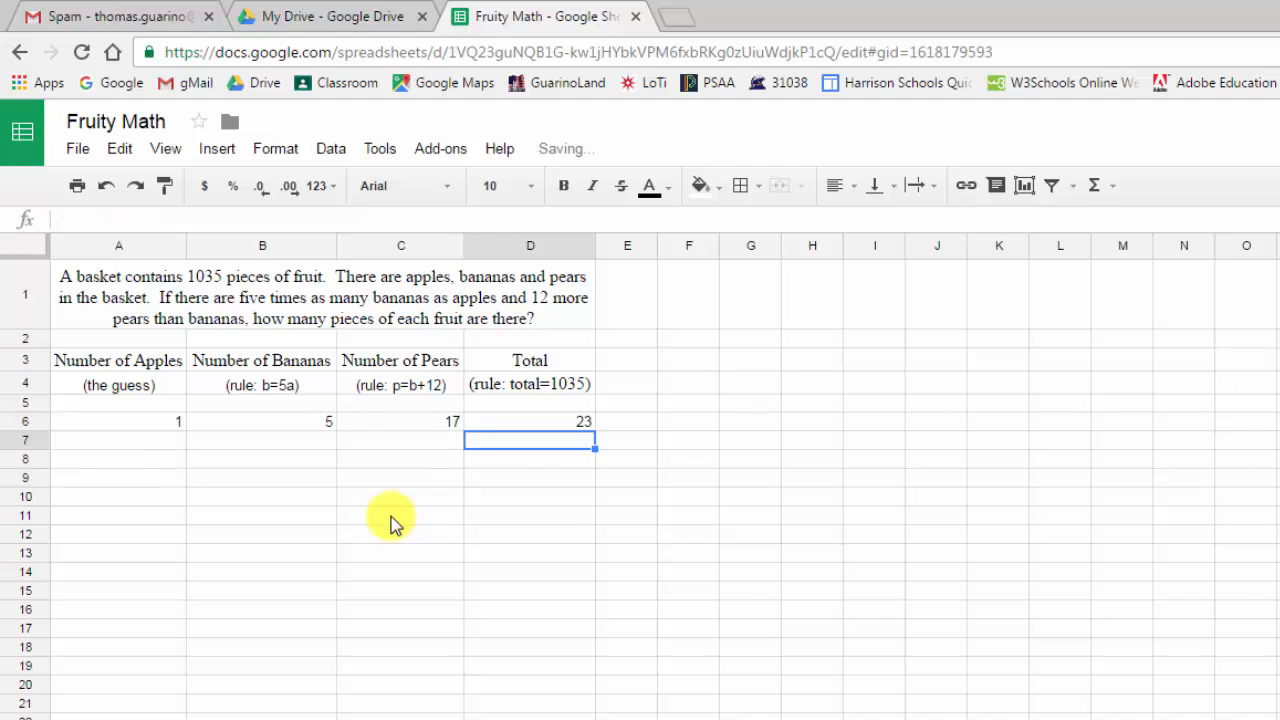
# Try inserting a blank column before Number of Pears to check the Total formula, and undo the insertion.
pyautogui.click(452, 498)
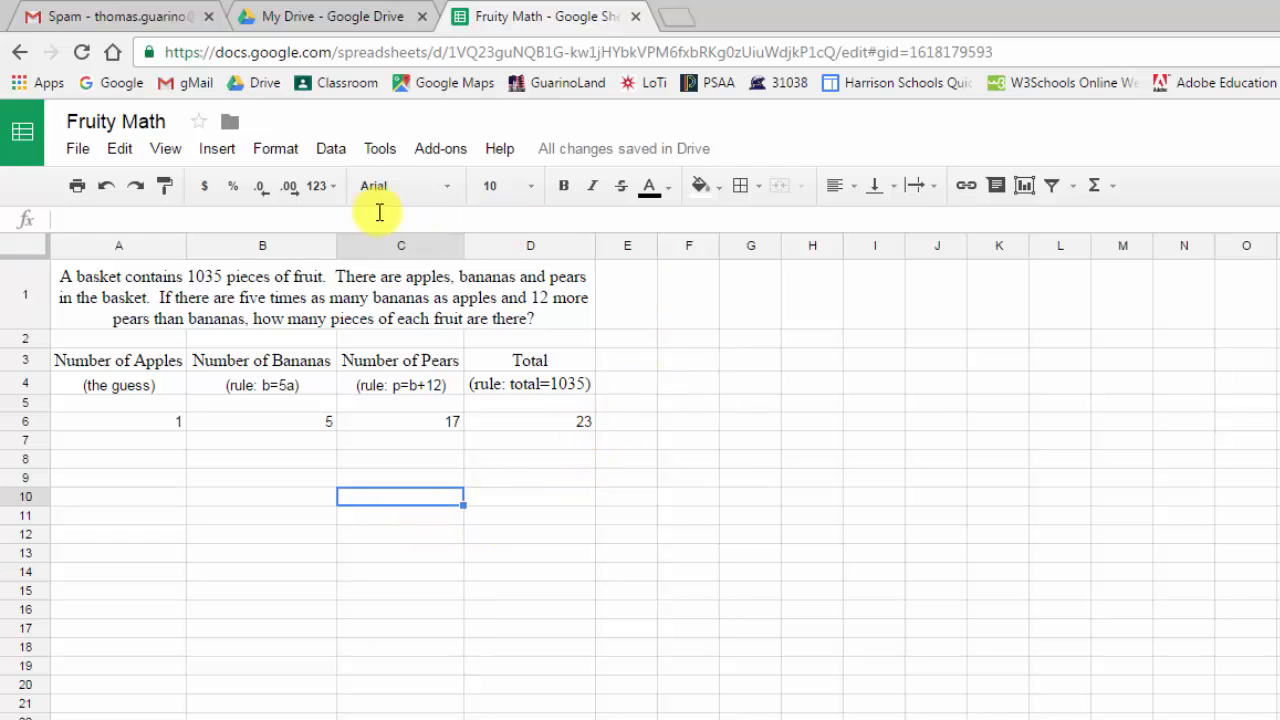
pyautogui.click(217, 149)
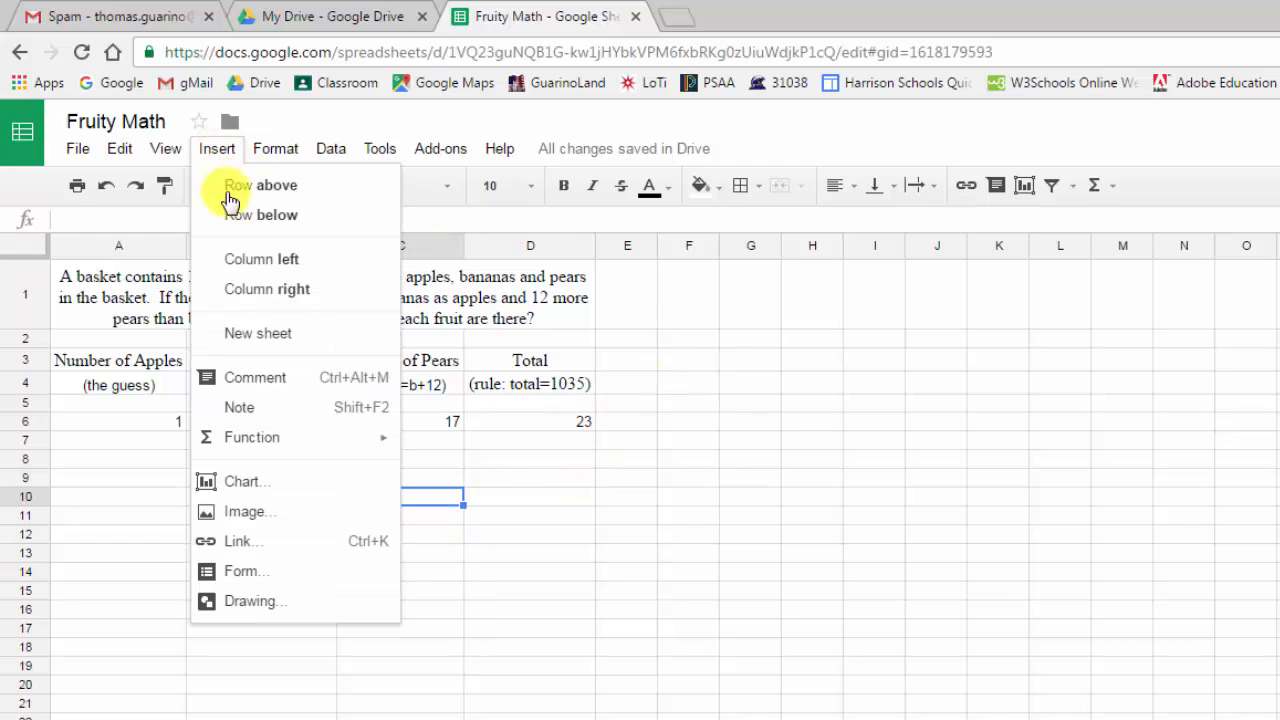
pyautogui.click(235, 264)
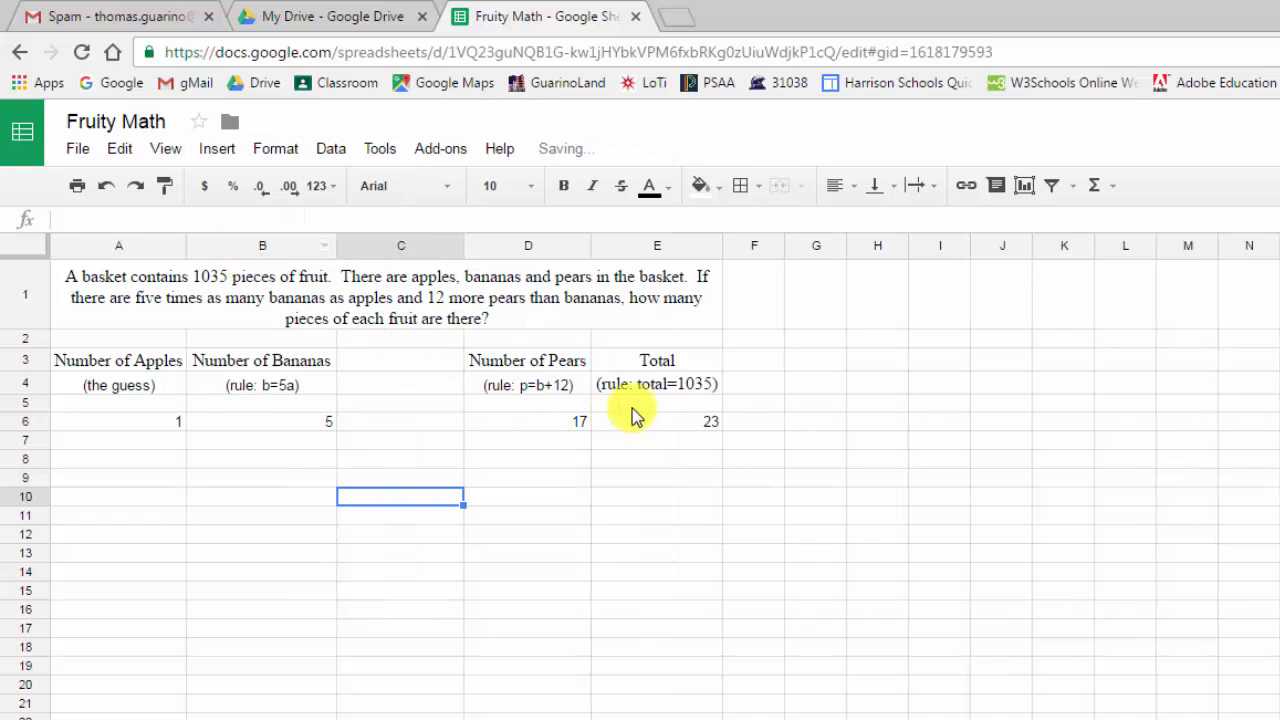
pyautogui.click(679, 425)
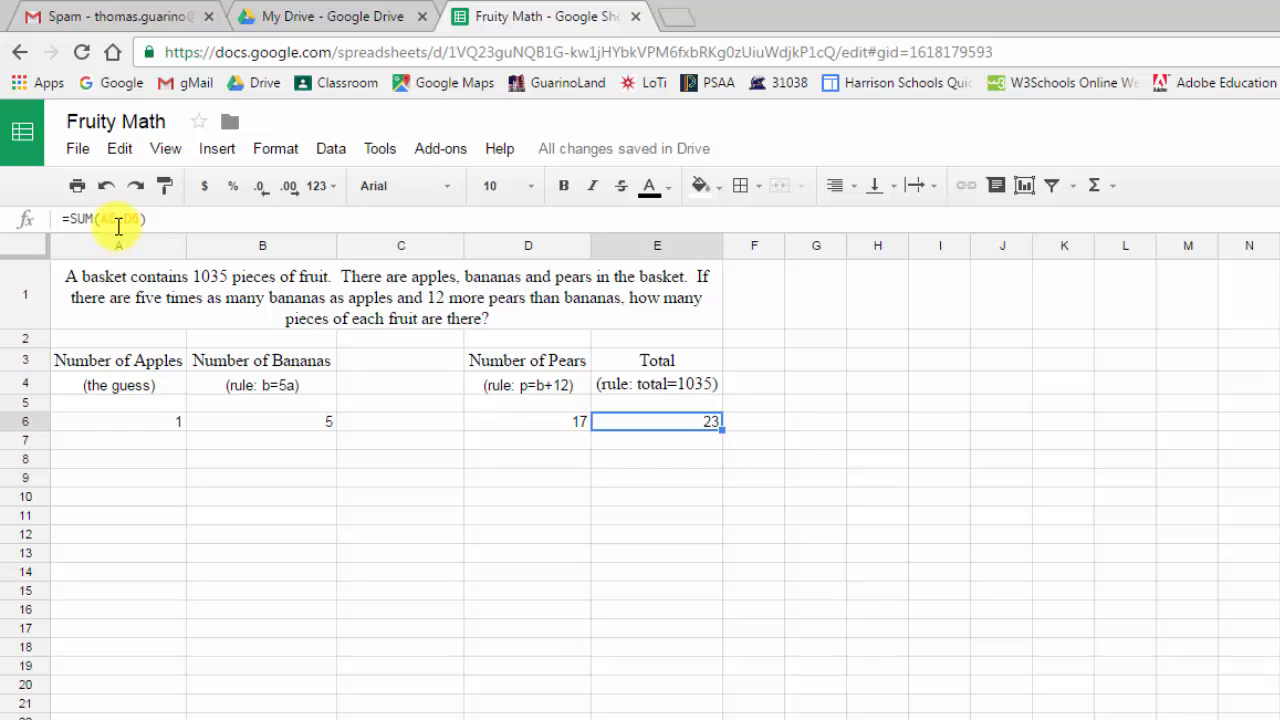
pyautogui.hotkey('ctrl', 'z')
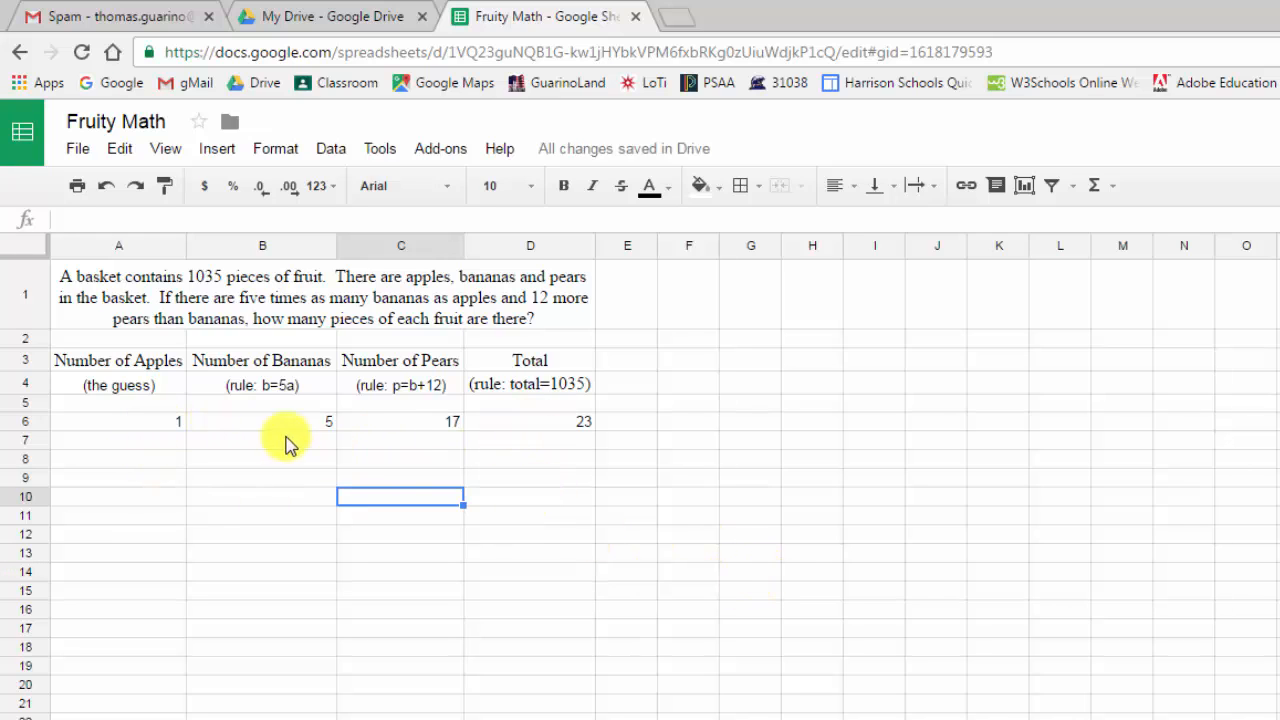
# Try filling the single row A6:D6 down through row 10, and undo the fill.
pyautogui.moveTo(74, 421); pyautogui.dragTo(528, 428)
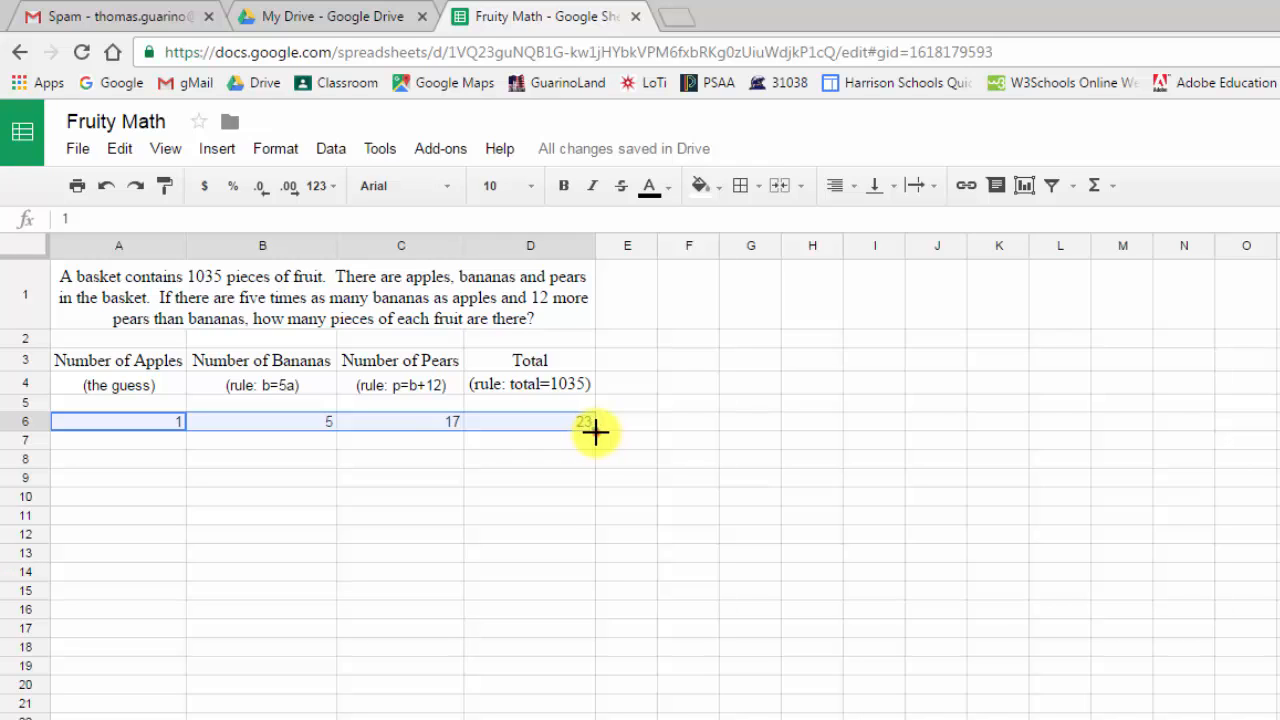
pyautogui.moveTo(595, 431); pyautogui.dragTo(589, 500)
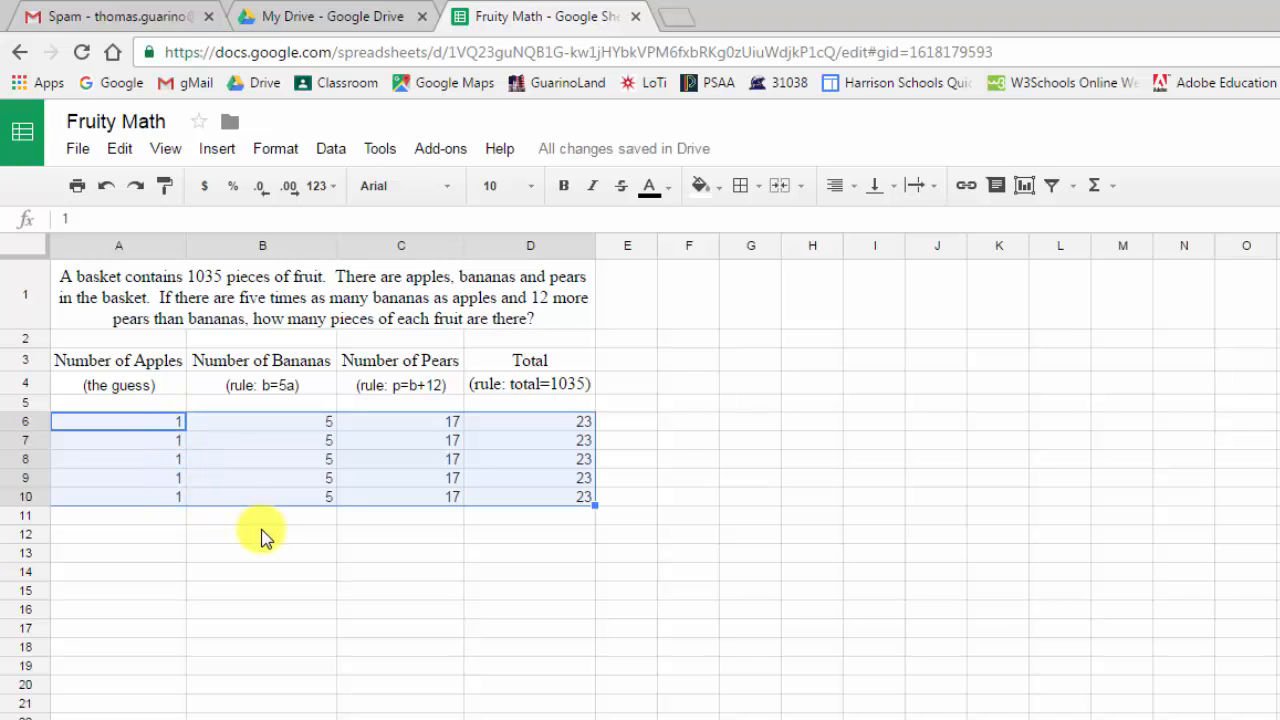
pyautogui.hotkey('ctrl', 'z')
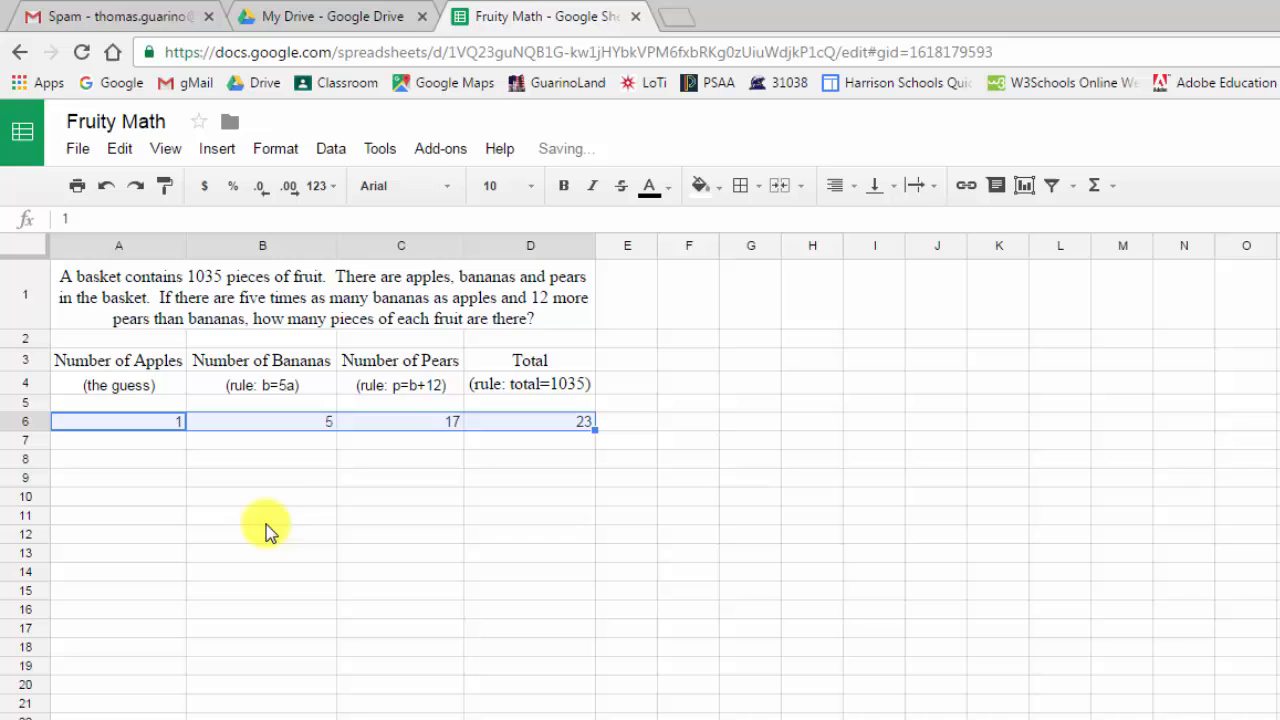
# Enter 2 as the second apple guess in cell A7.
pyautogui.click(169, 441)
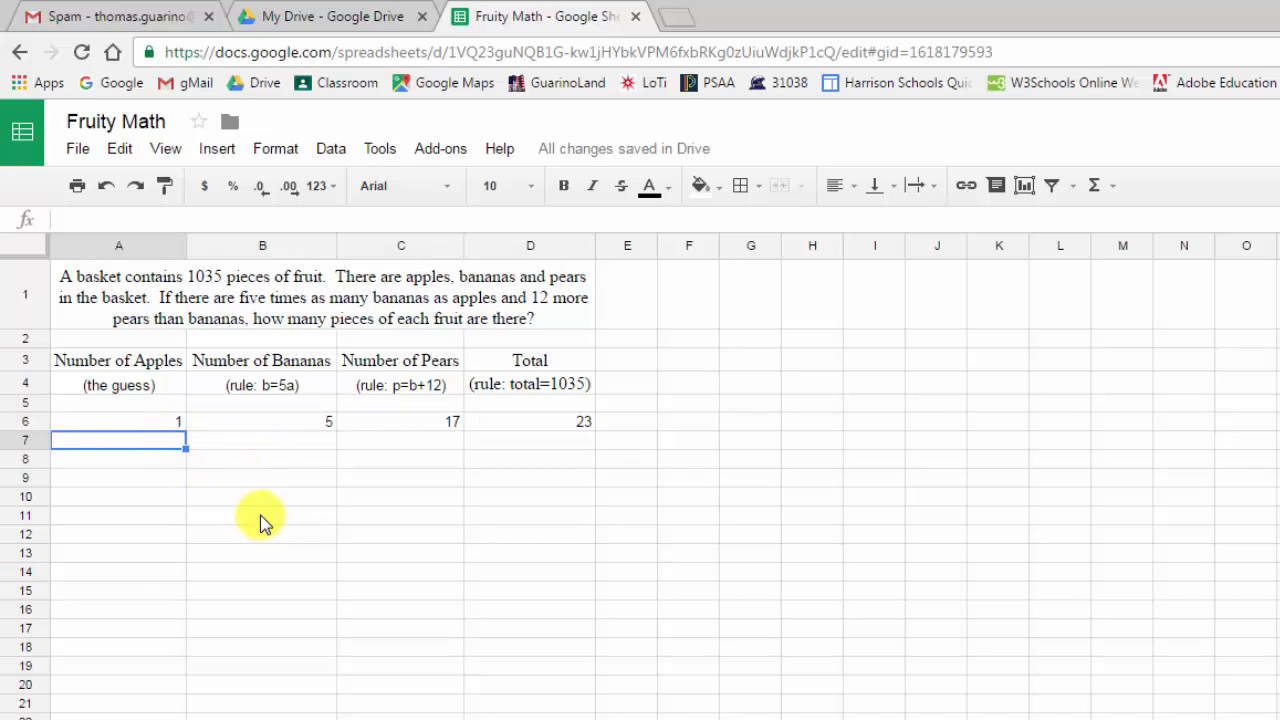
pyautogui.write('2')
pyautogui.press('Return')
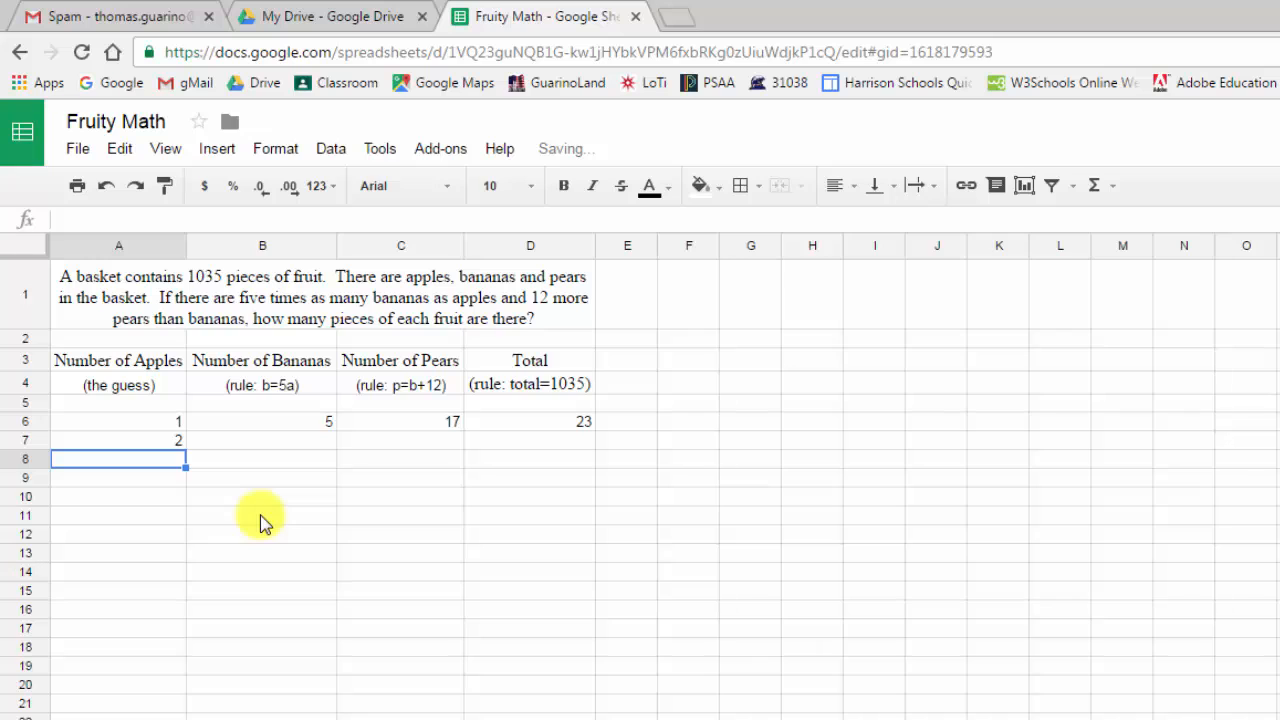
# Copy the bananas, pears and total formulas from row 6 down into row 7.
pyautogui.click(297, 421)
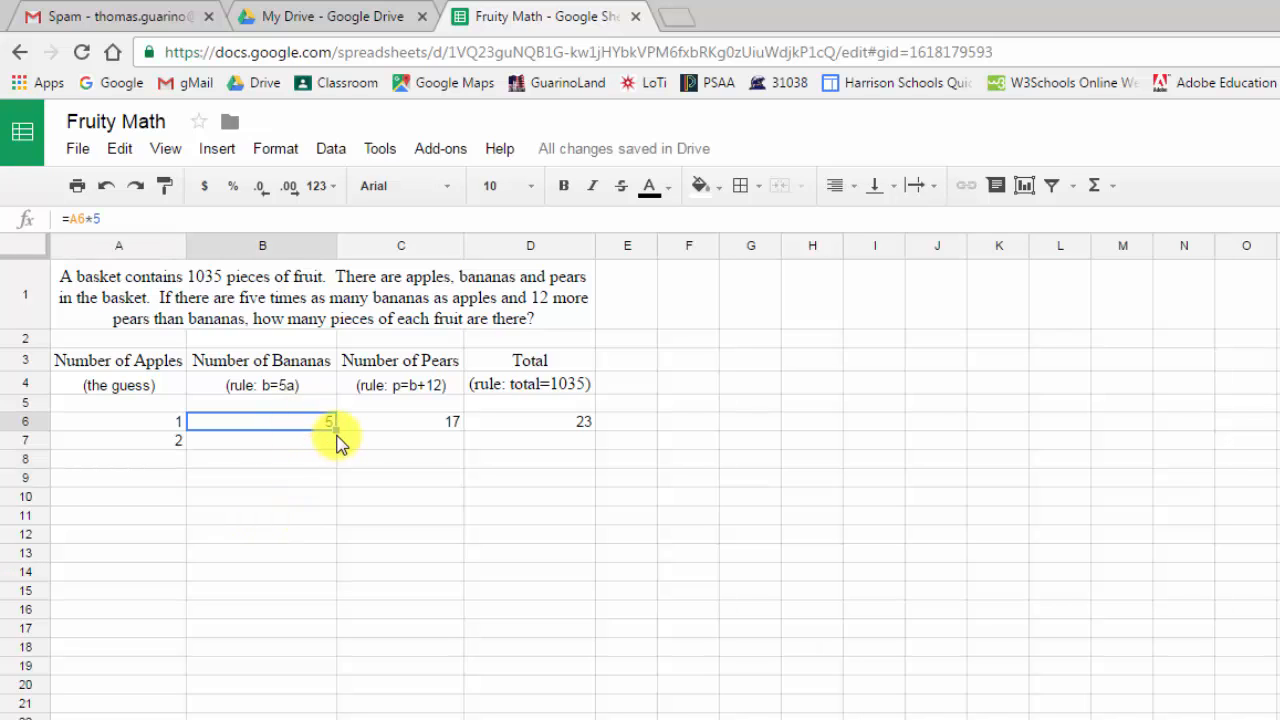
pyautogui.moveTo(335, 430); pyautogui.dragTo(337, 440)
pyautogui.click(445, 424)
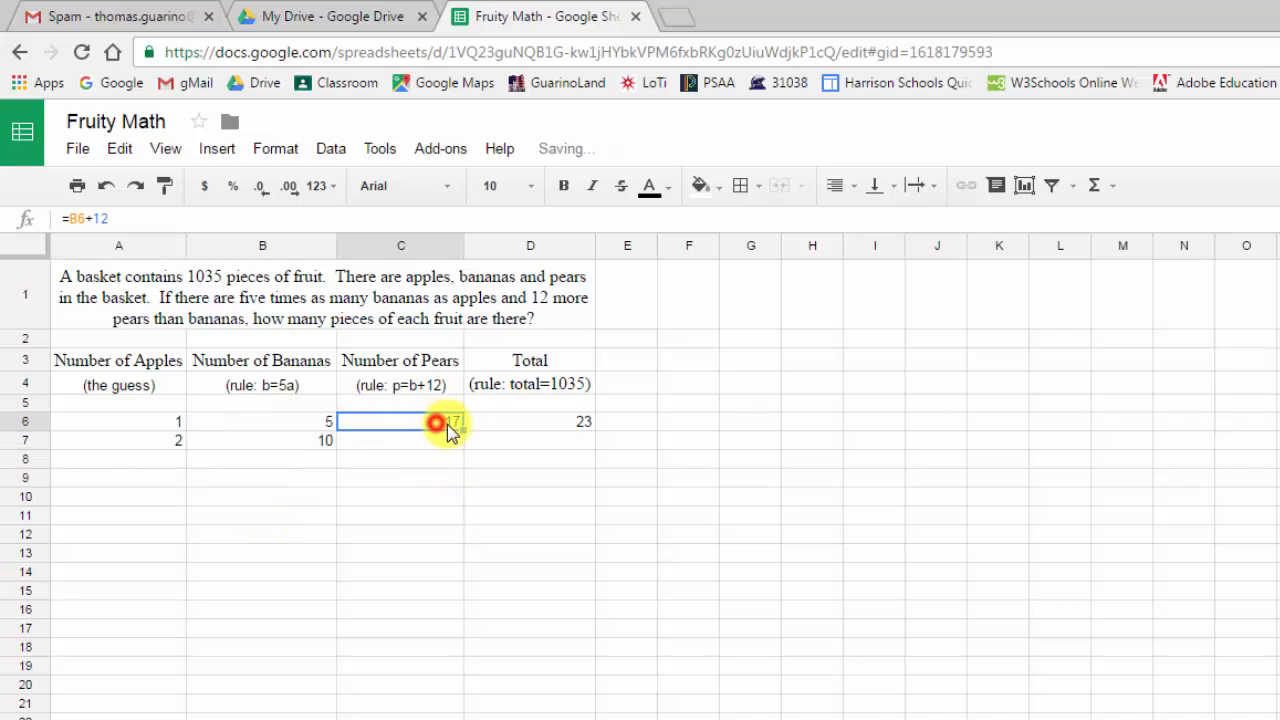
pyautogui.moveTo(460, 428); pyautogui.dragTo(490, 446)
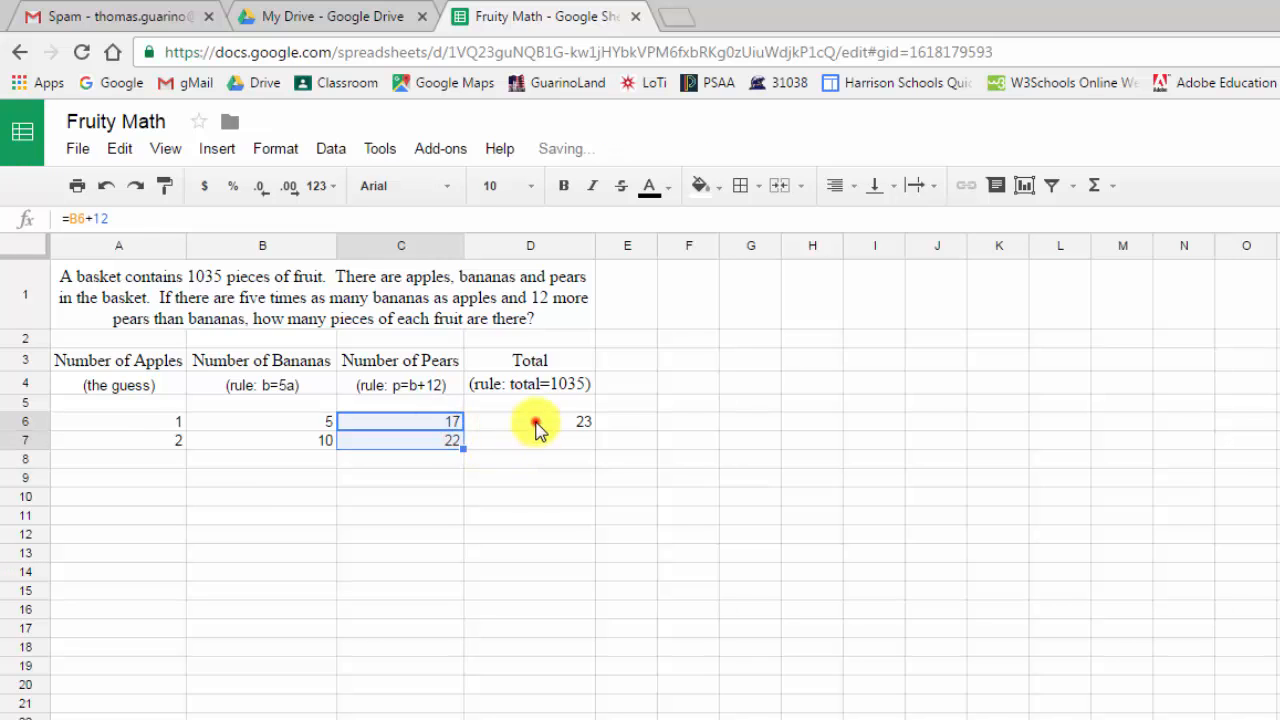
pyautogui.click(533, 422)
pyautogui.moveTo(594, 430); pyautogui.dragTo(597, 449)
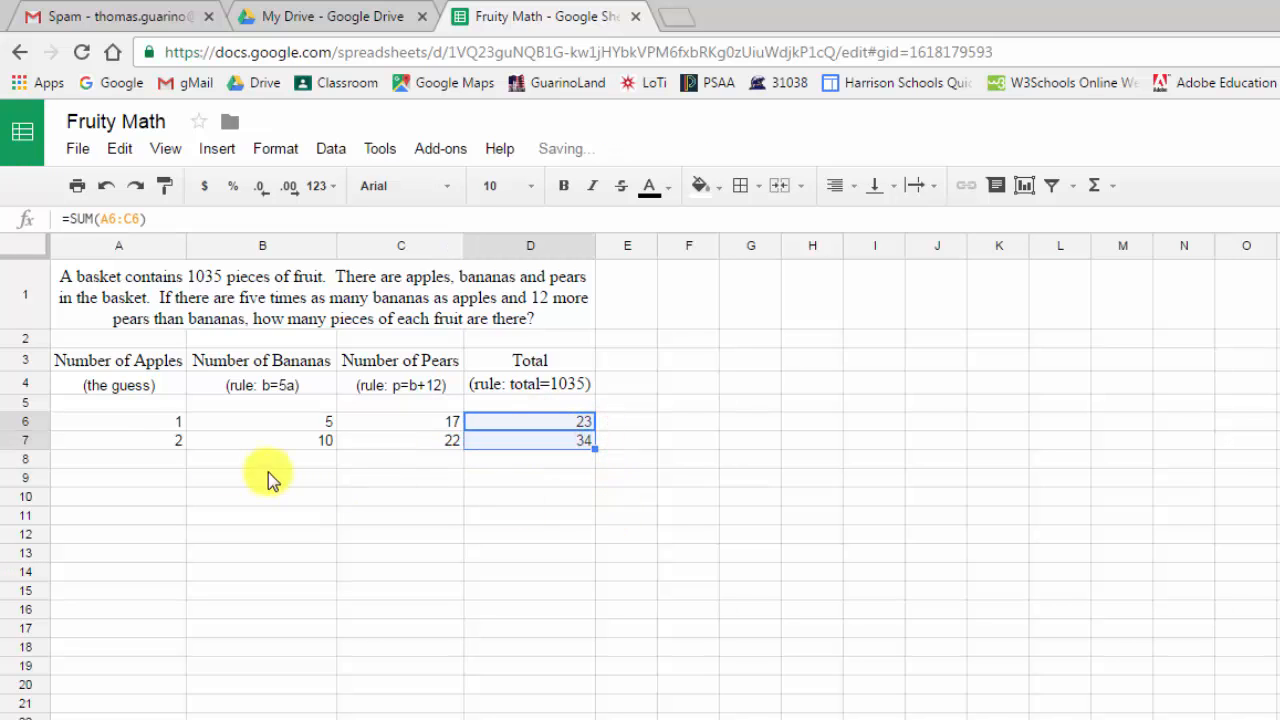
# Fill the apple guesses and formulas from rows 6 and 7, columns A to D, down through row 100.
pyautogui.moveTo(140, 421); pyautogui.dragTo(281, 425)
pyautogui.moveTo(448, 425); pyautogui.dragTo(597, 505)
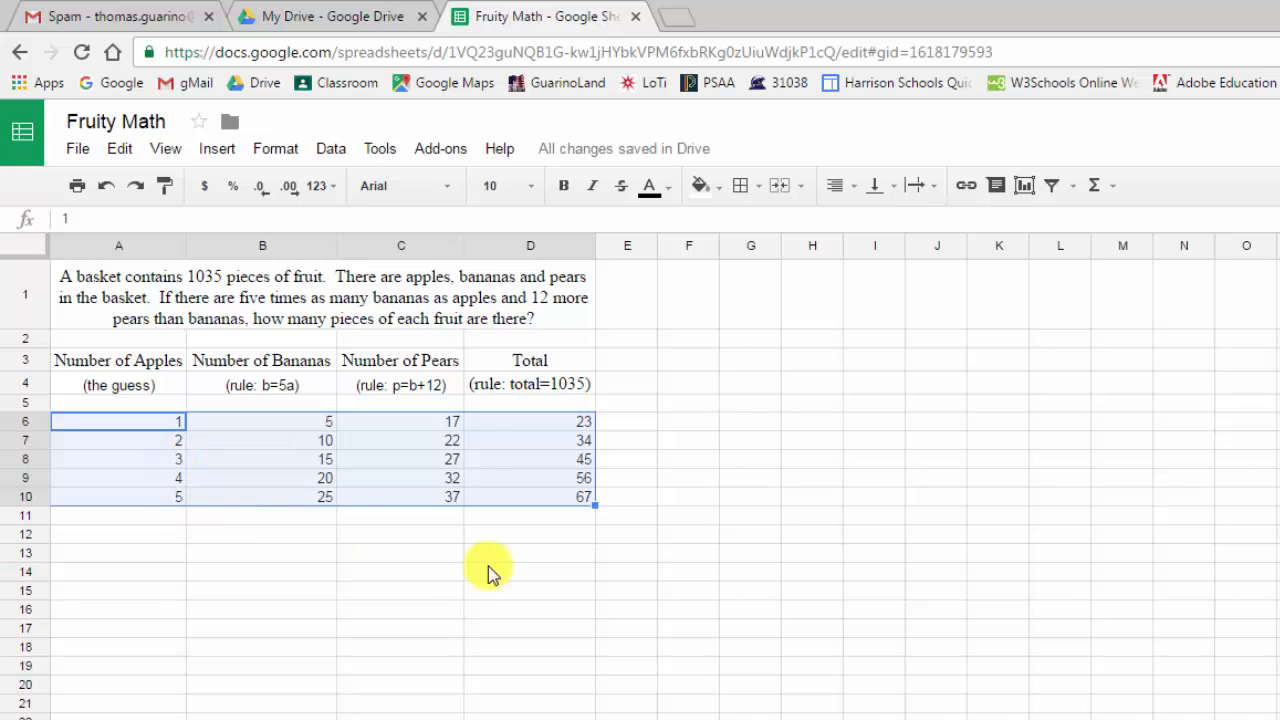
pyautogui.moveTo(596, 510); pyautogui.dragTo(531, 719)
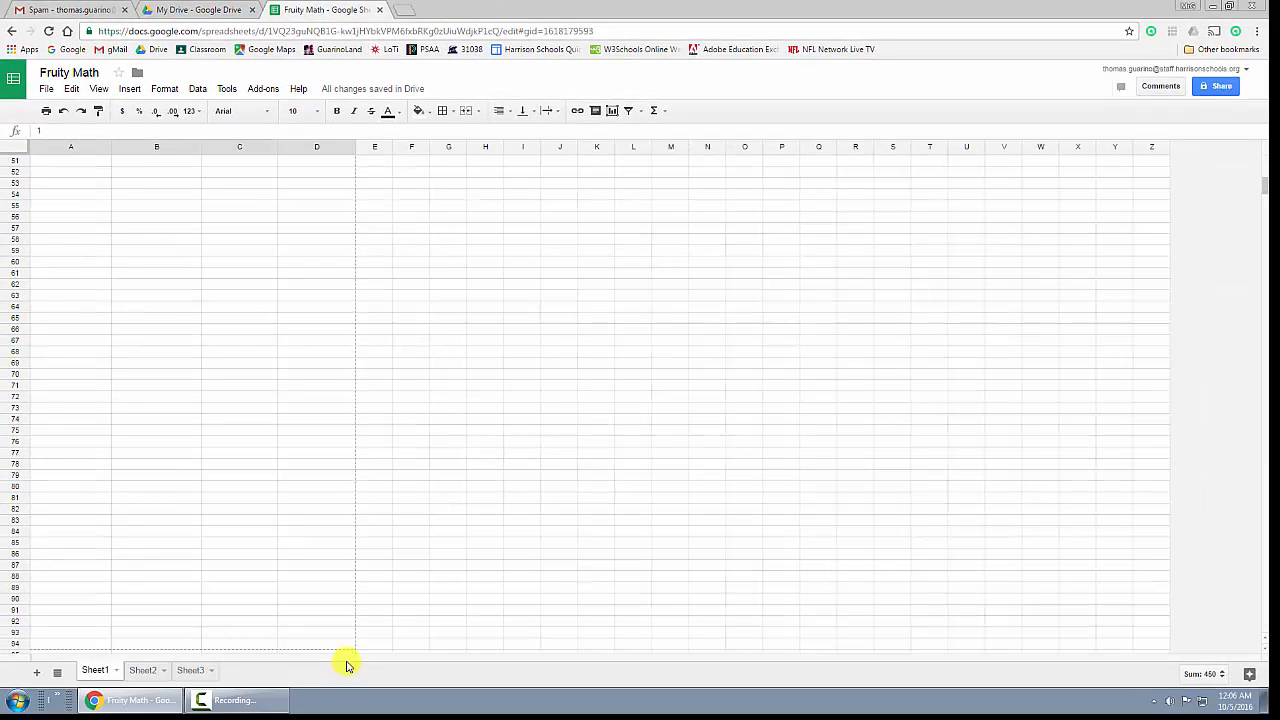
pyautogui.moveTo(347, 666); pyautogui.dragTo(353, 586)
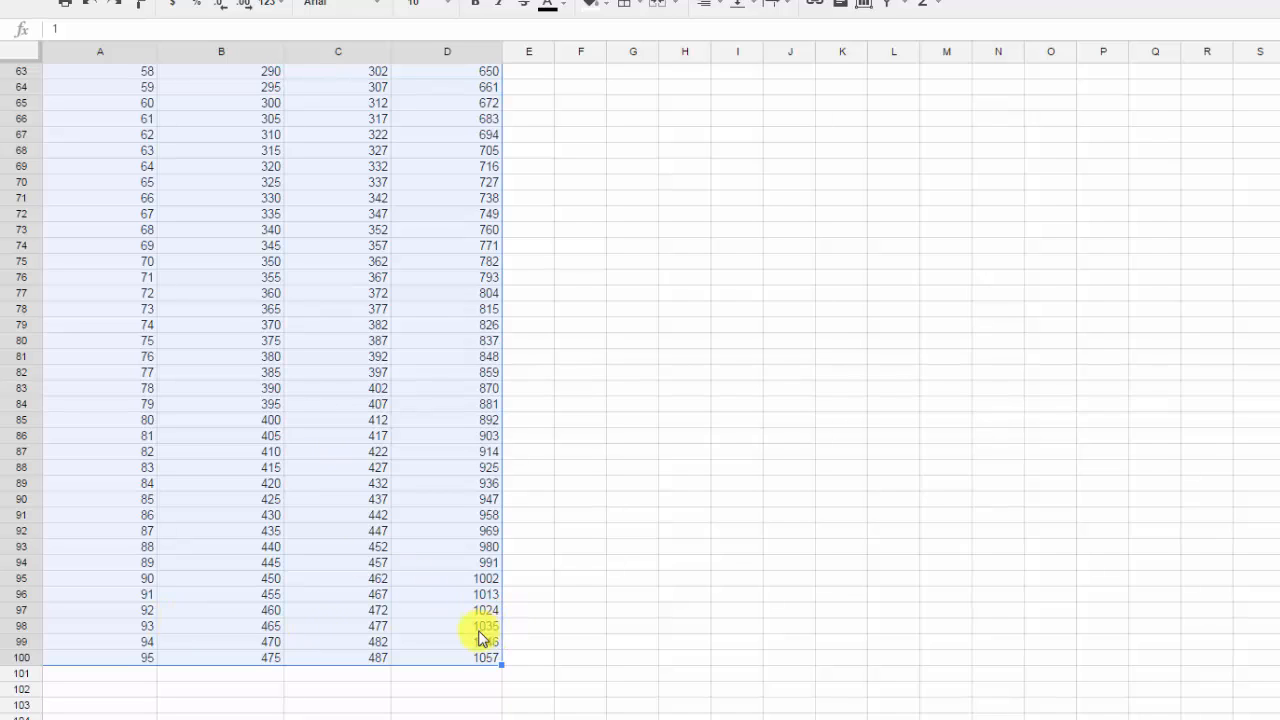
# Examine the filled-down guesses and totals in columns A to D for the row that meets the 1035 total.
pyautogui.scroll(10, 645, 587)
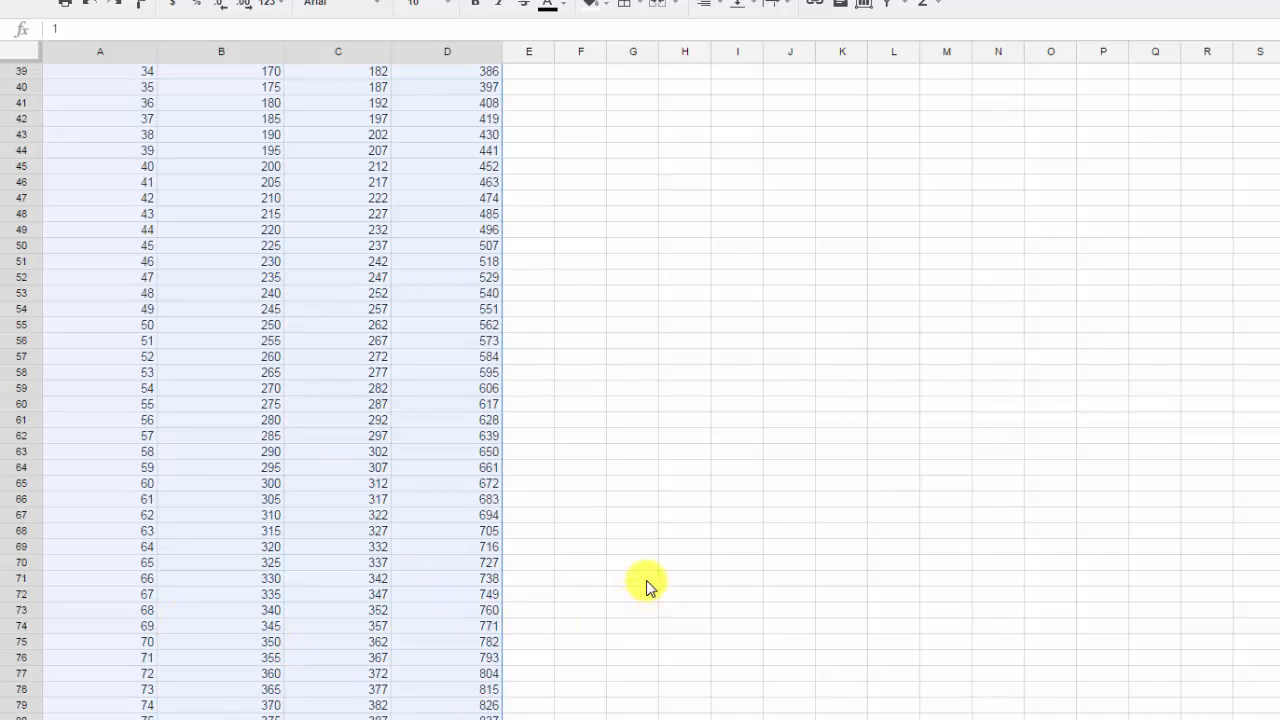
pyautogui.scroll(-11, 645, 587)
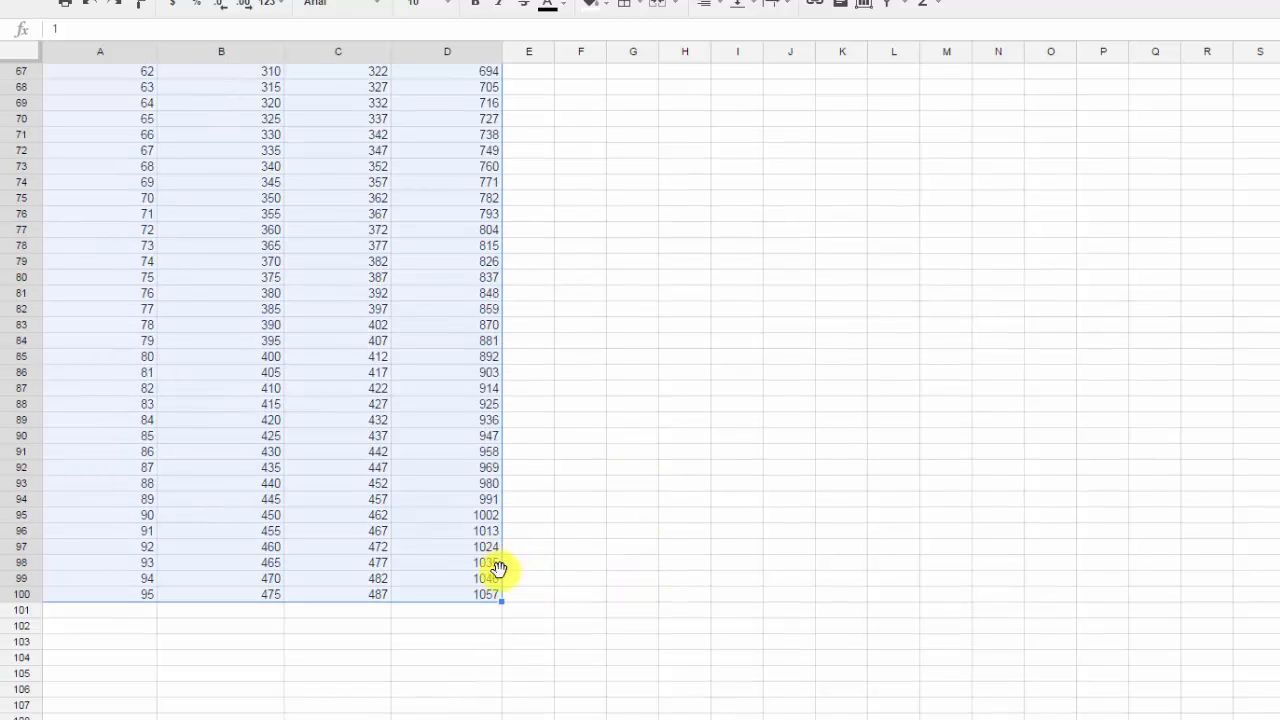
pyautogui.scroll(3, 530, 570)
pyautogui.scroll(7, 537, 570)
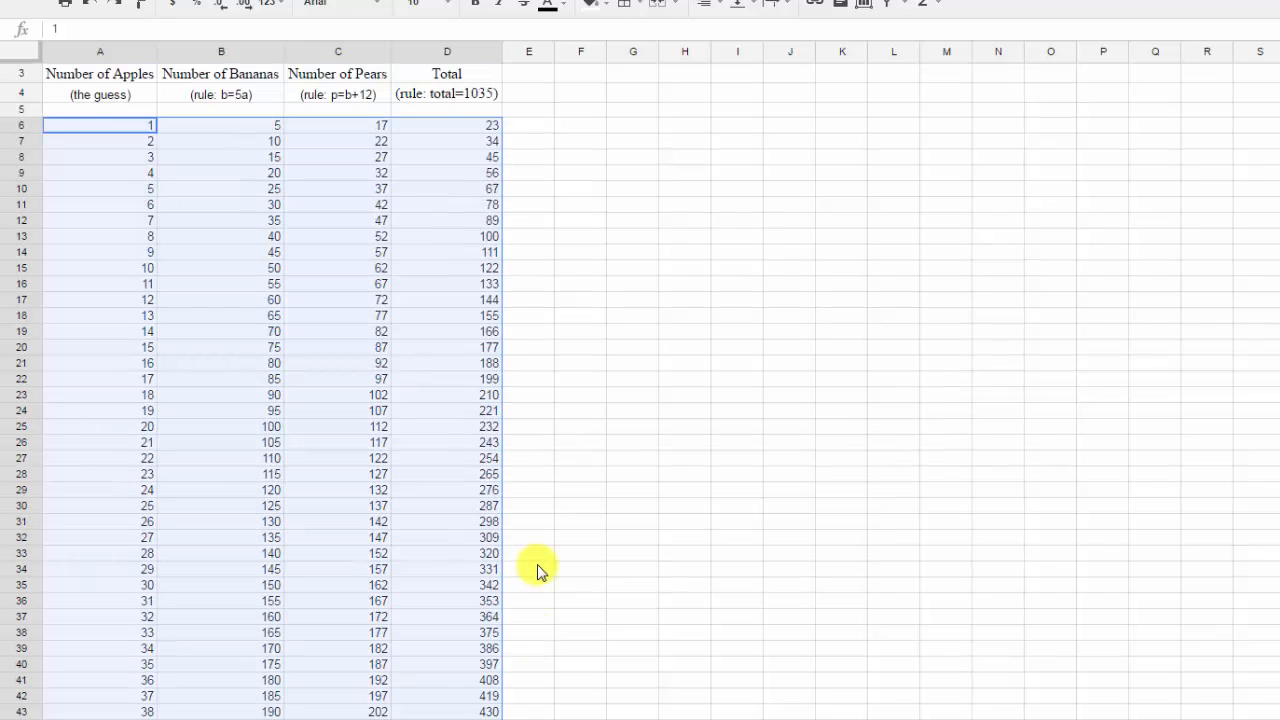
pyautogui.click(489, 286)
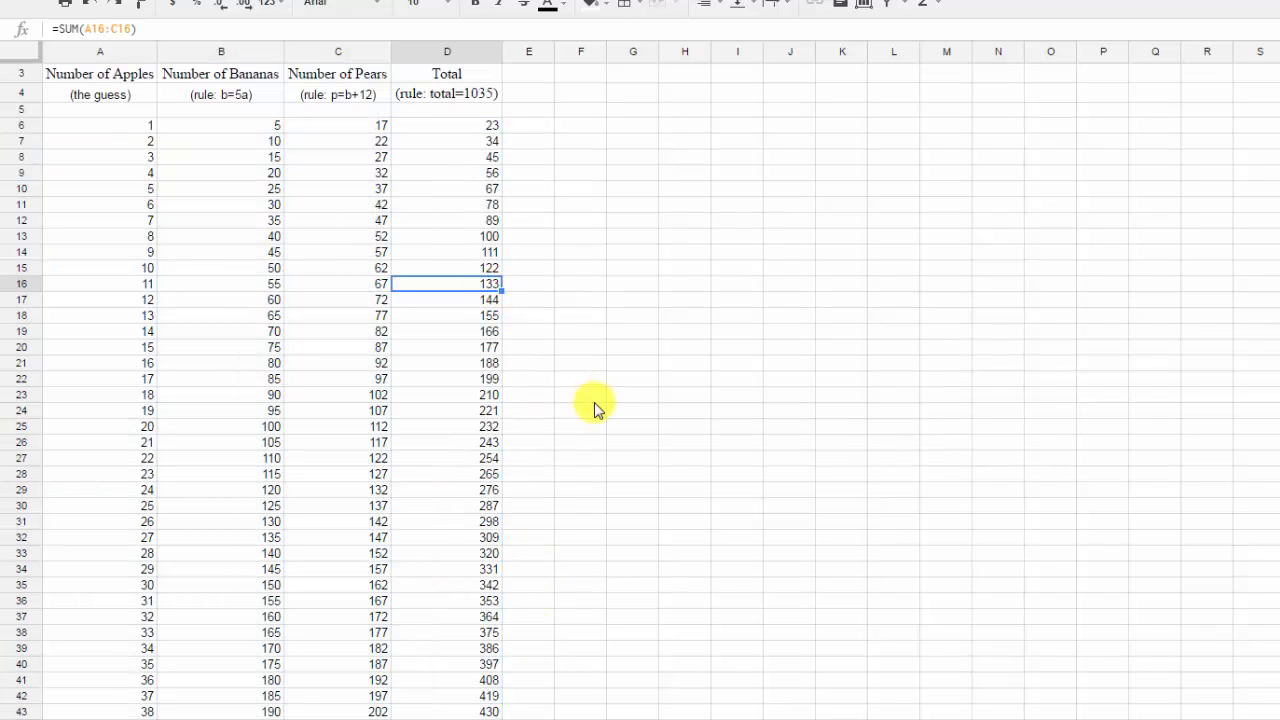
pyautogui.click(492, 298)
pyautogui.click(497, 270)
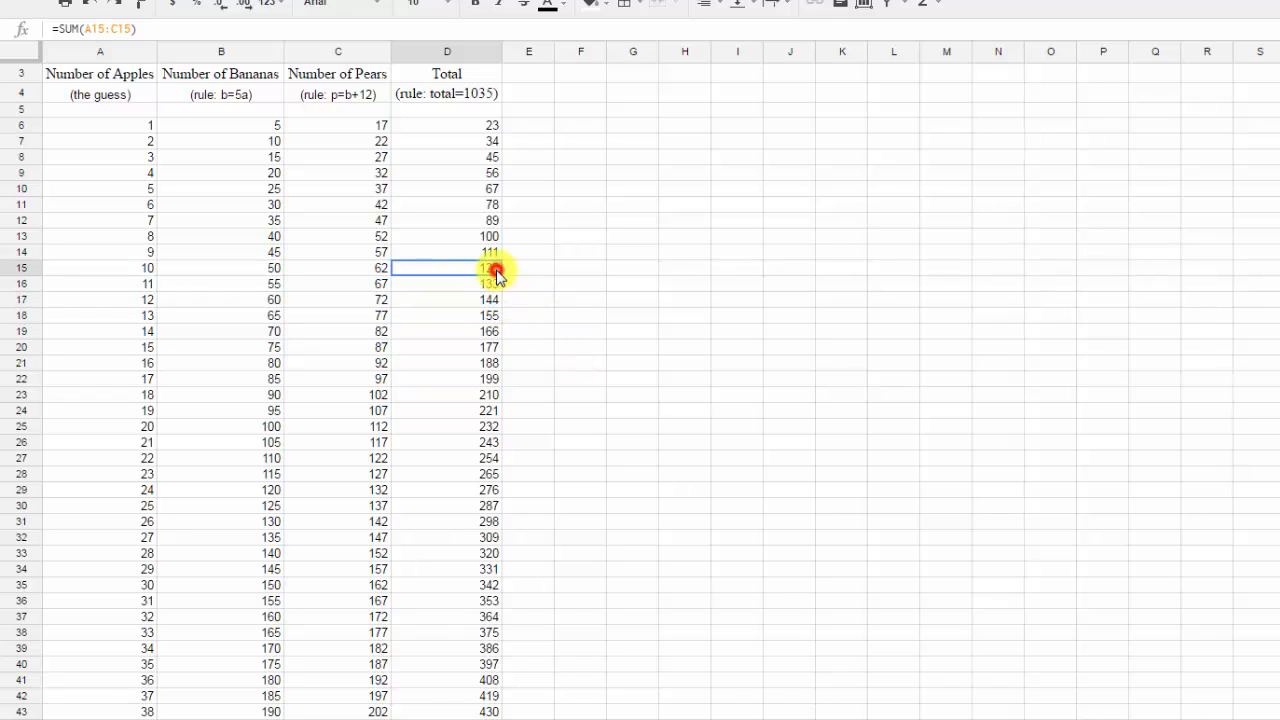
pyautogui.click(487, 523)
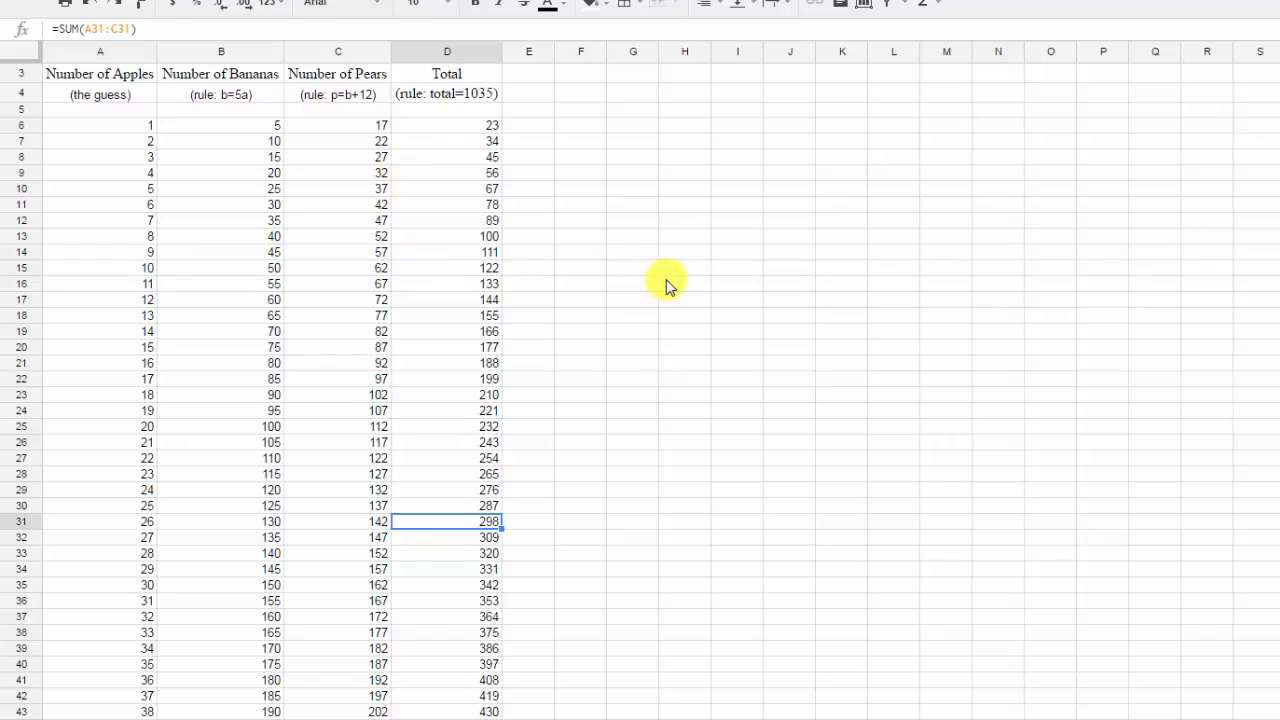
pyautogui.scroll(1, 672, 283)
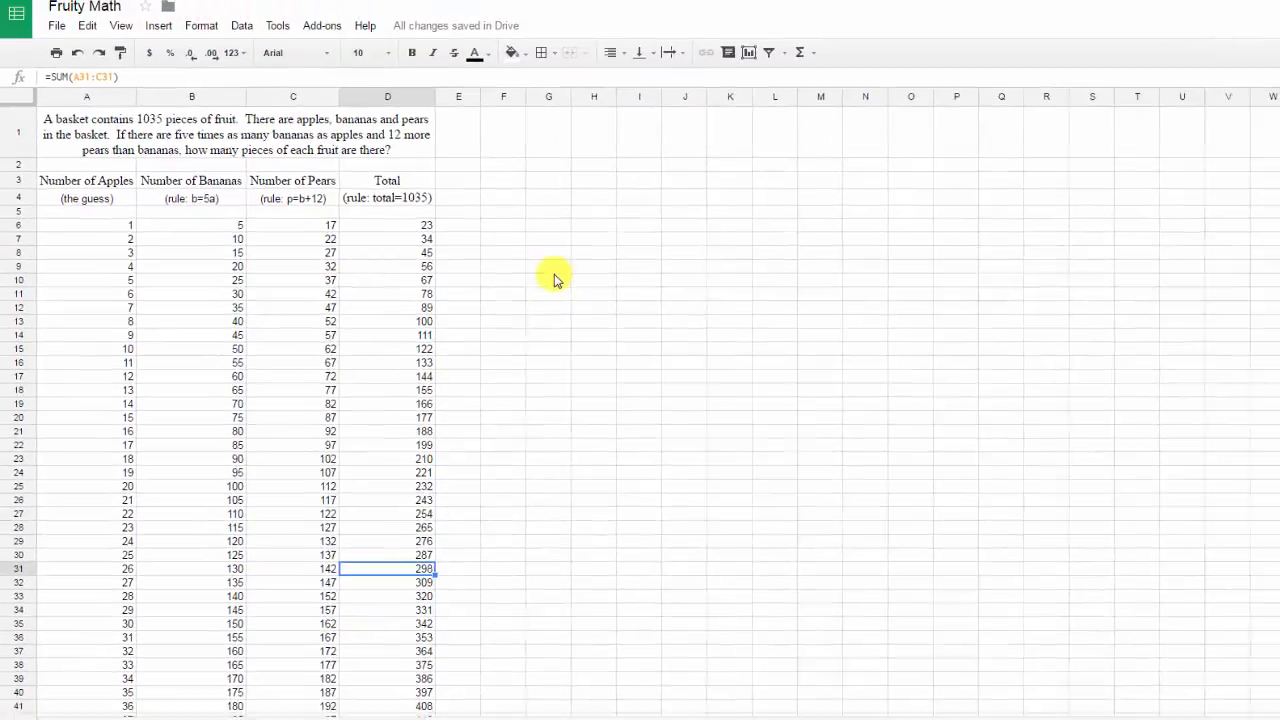
pyautogui.scroll(-6, 655, 274)
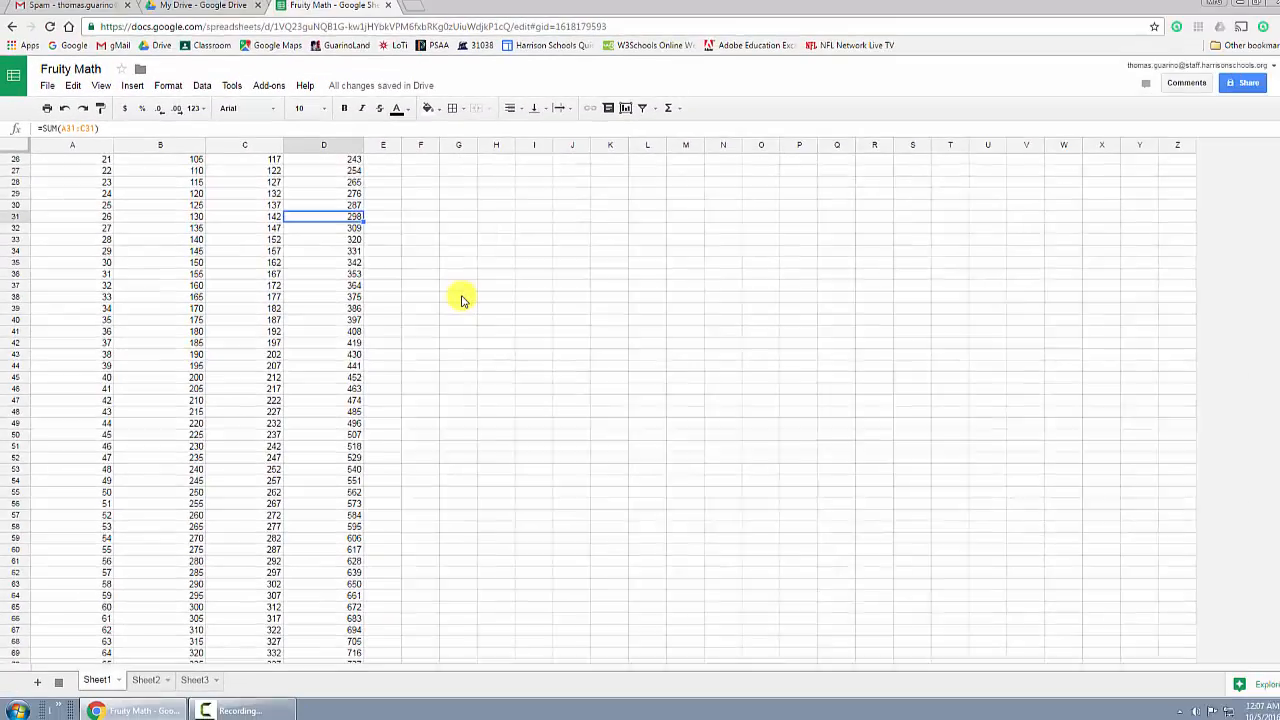
pyautogui.scroll(6, 637, 266)
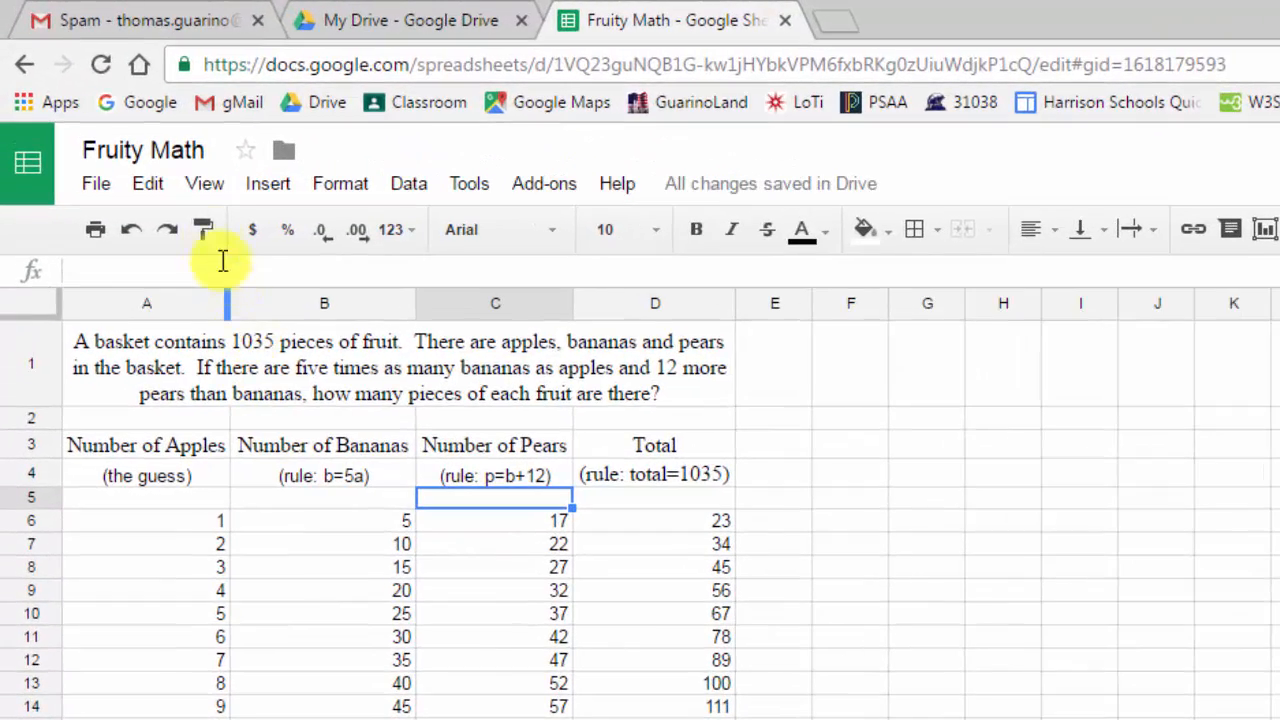
pyautogui.click(201, 188)
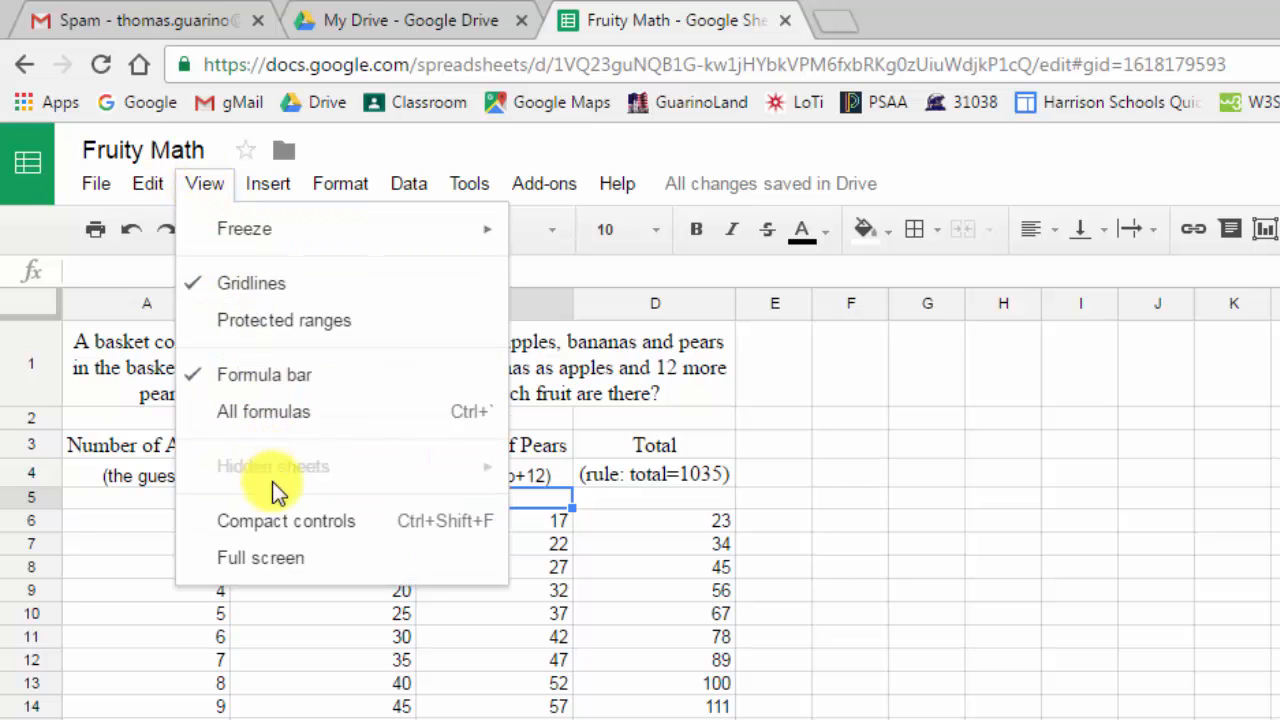
pyautogui.moveTo(287, 238)
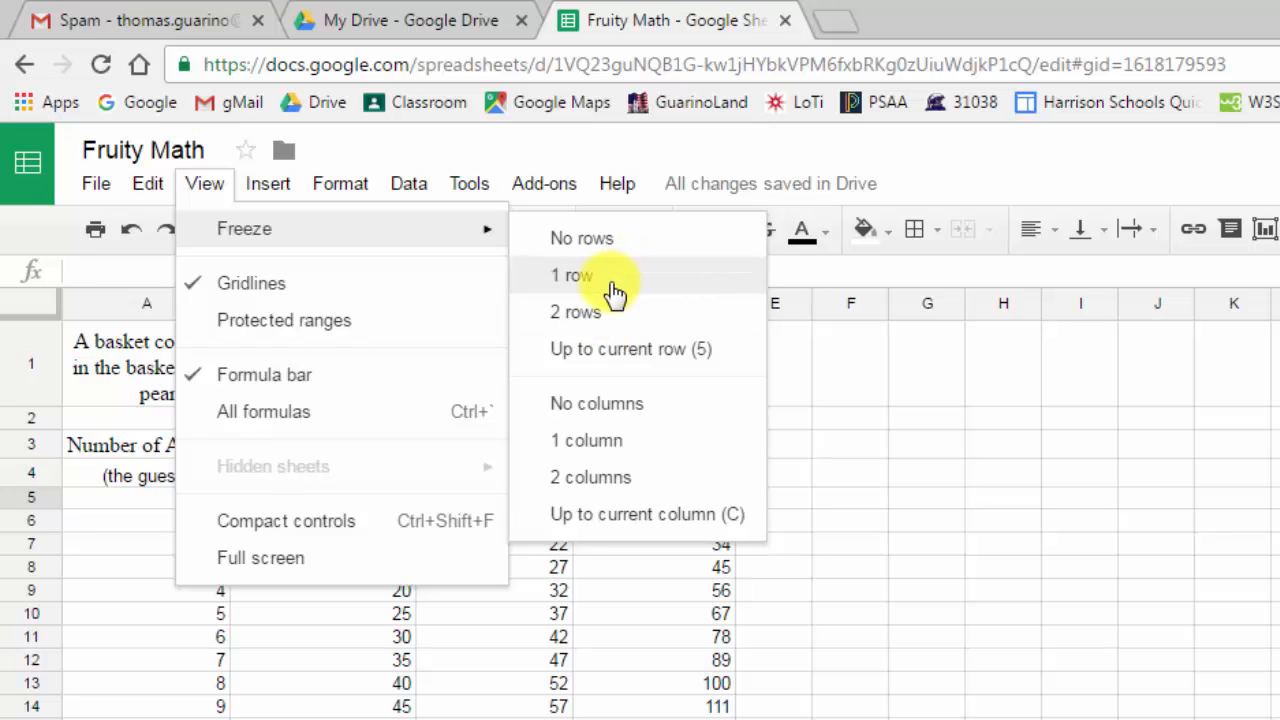
pyautogui.click(1092, 546)
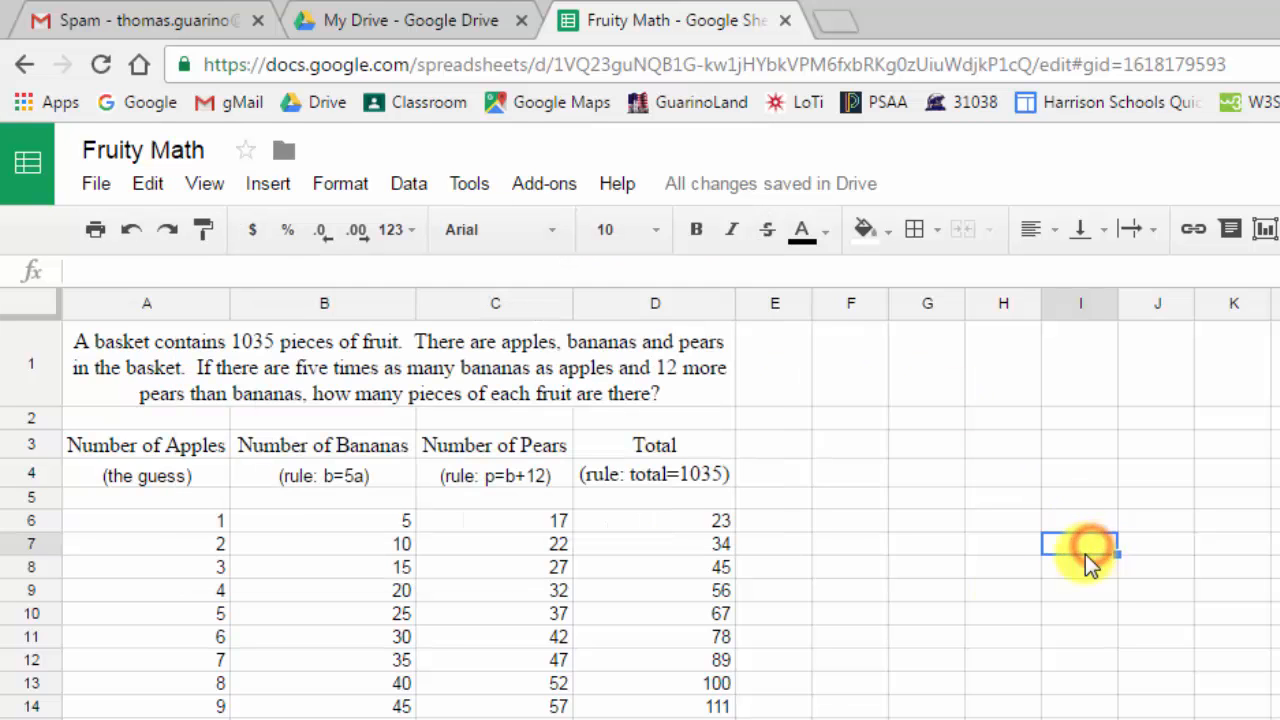
# Freeze the problem statement and column headings by freezing all rows up to row 5.
pyautogui.click(445, 497)
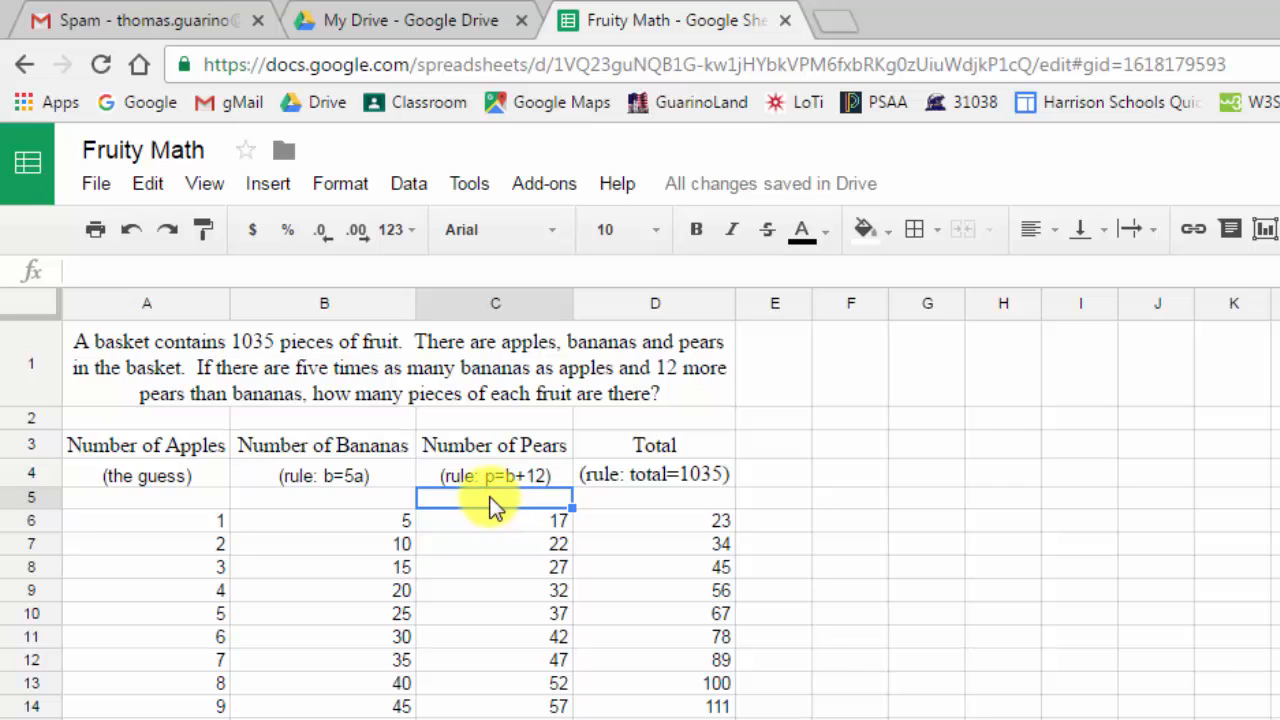
pyautogui.click(215, 185)
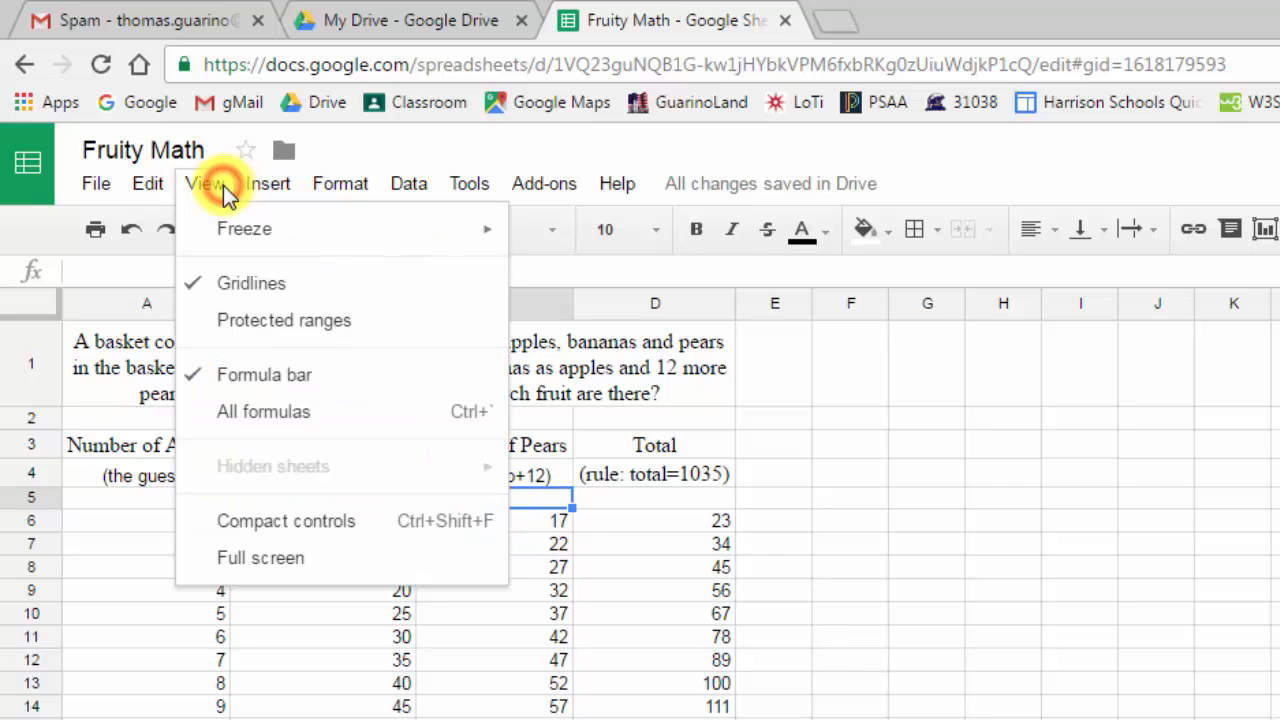
pyautogui.moveTo(230, 230)
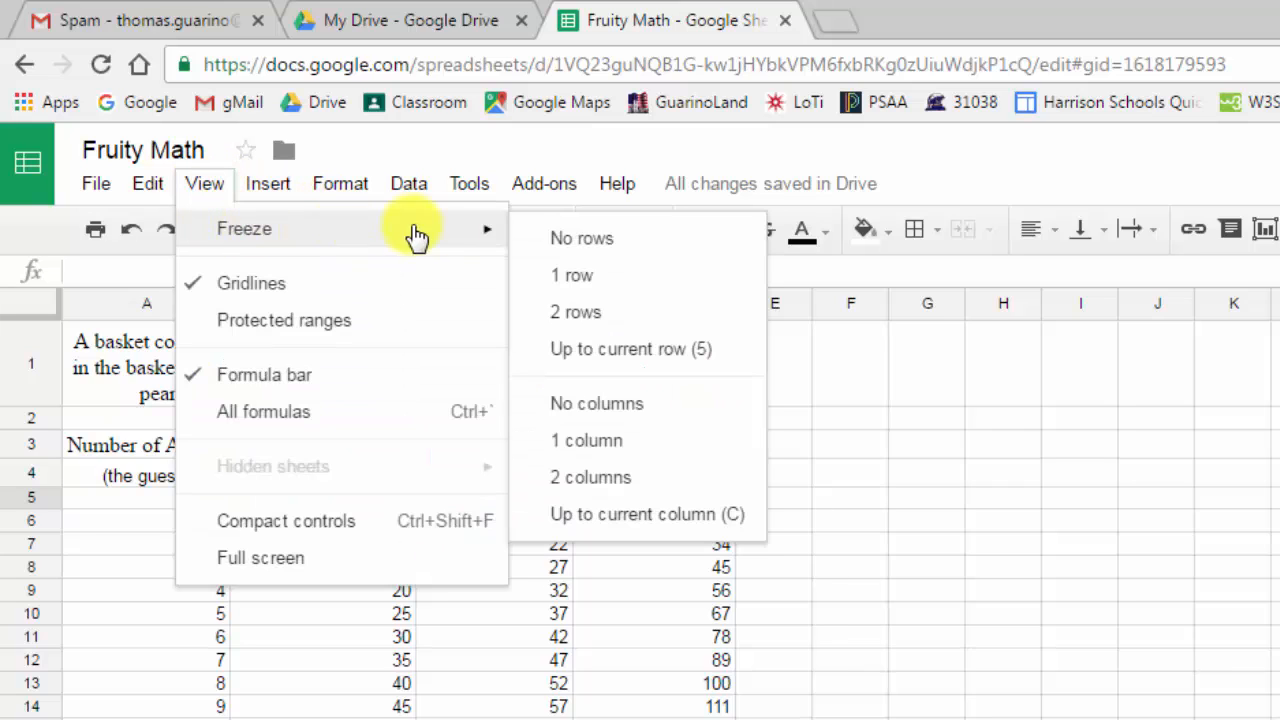
pyautogui.click(631, 352)
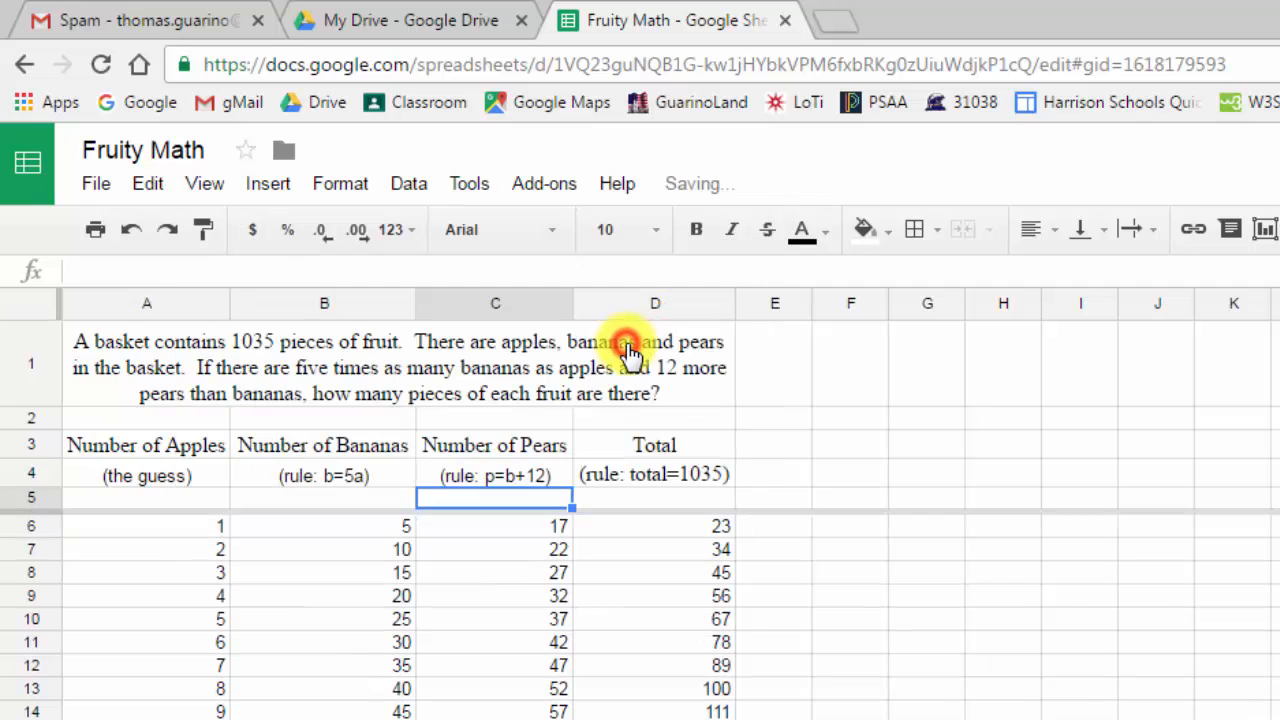
pyautogui.scroll(-20, 679, 615)
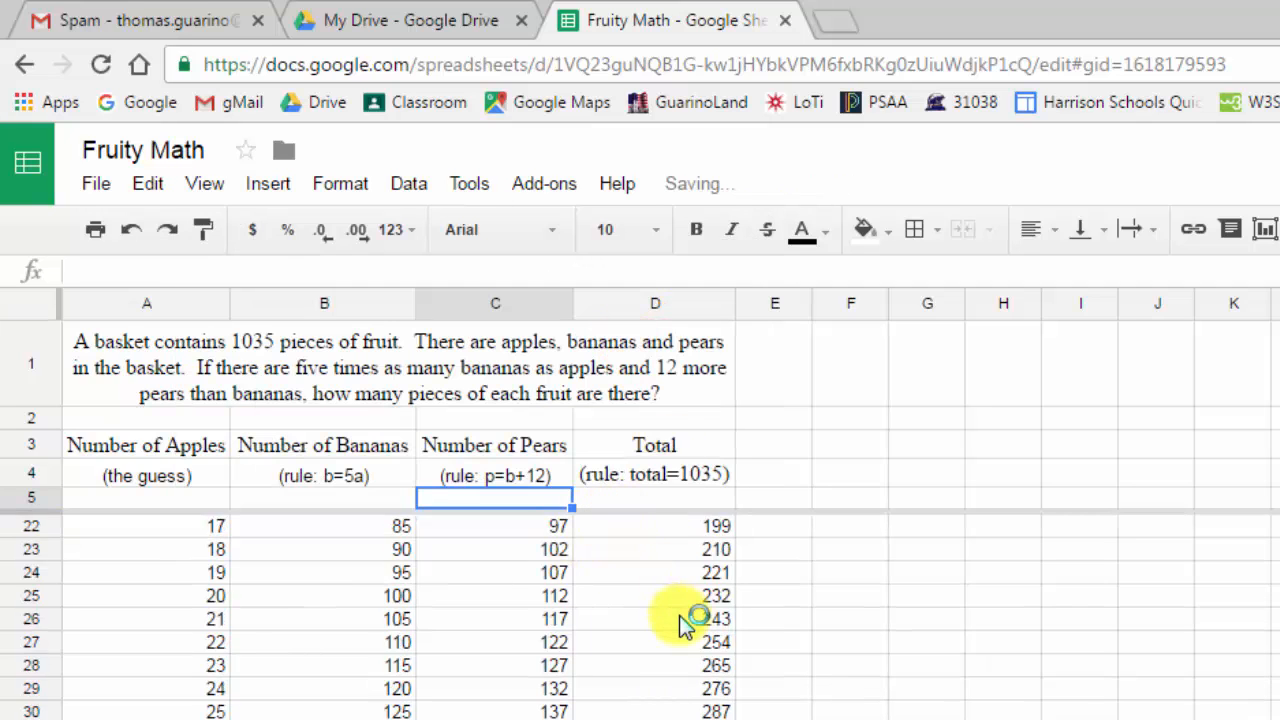
pyautogui.scroll(4, 679, 614)
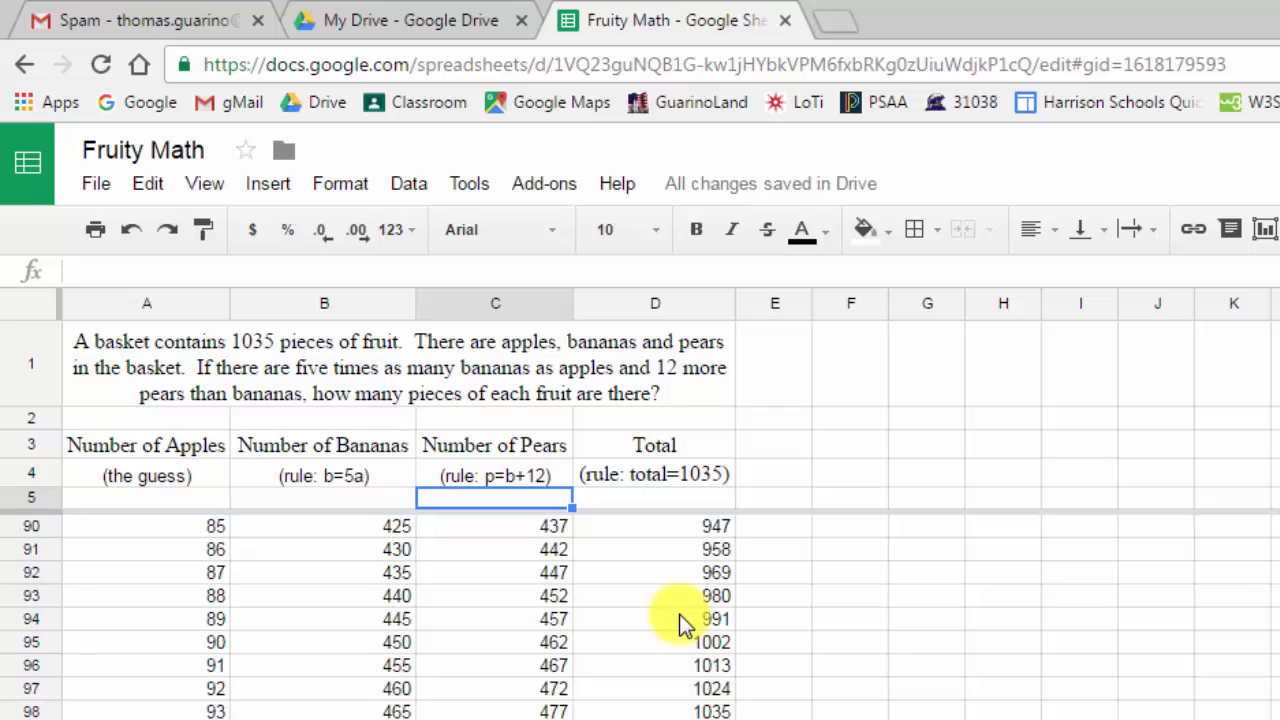
pyautogui.scroll(-3, 679, 614)
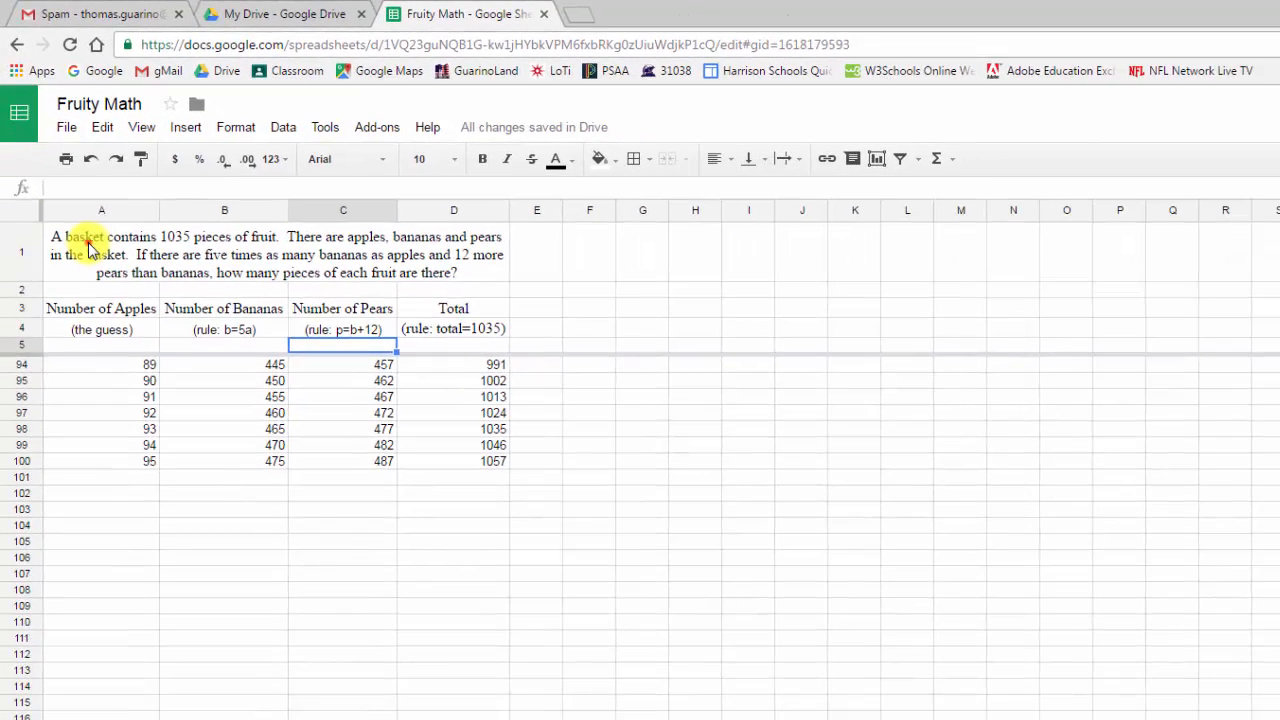
# Unmerge the problem statement cell spanning A1:D1.
pyautogui.click(123, 341)
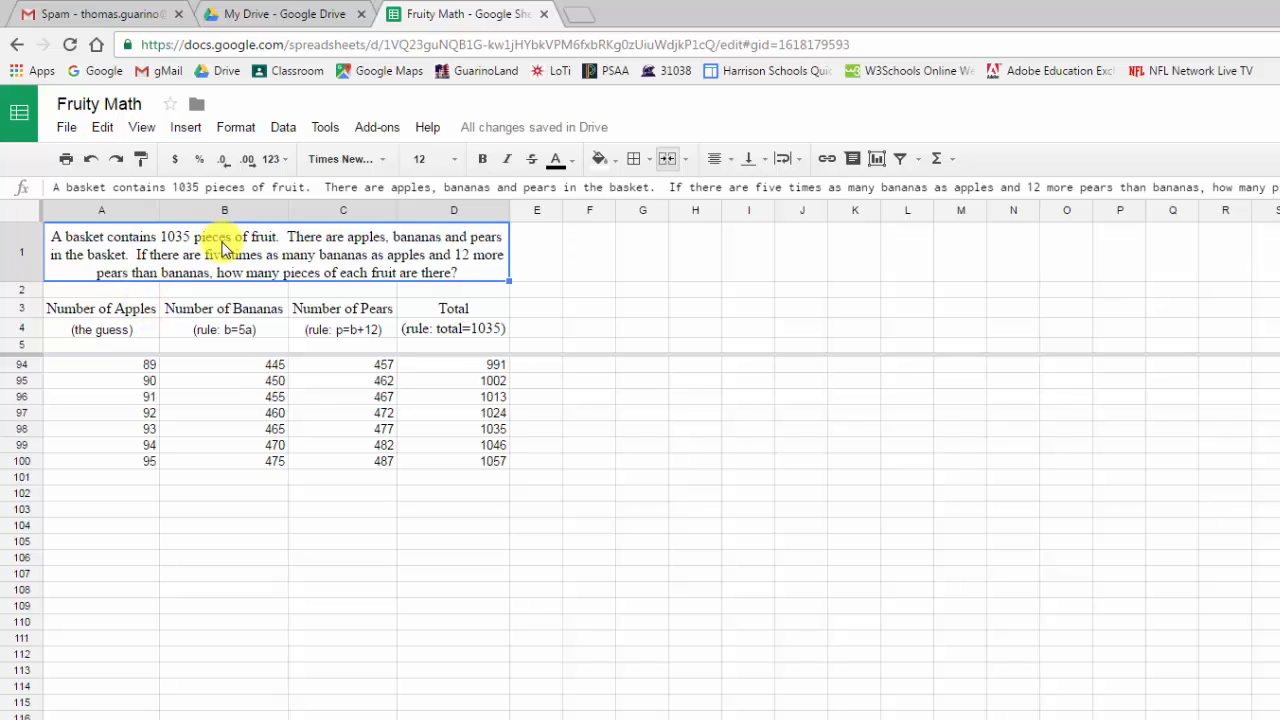
pyautogui.click(246, 130)
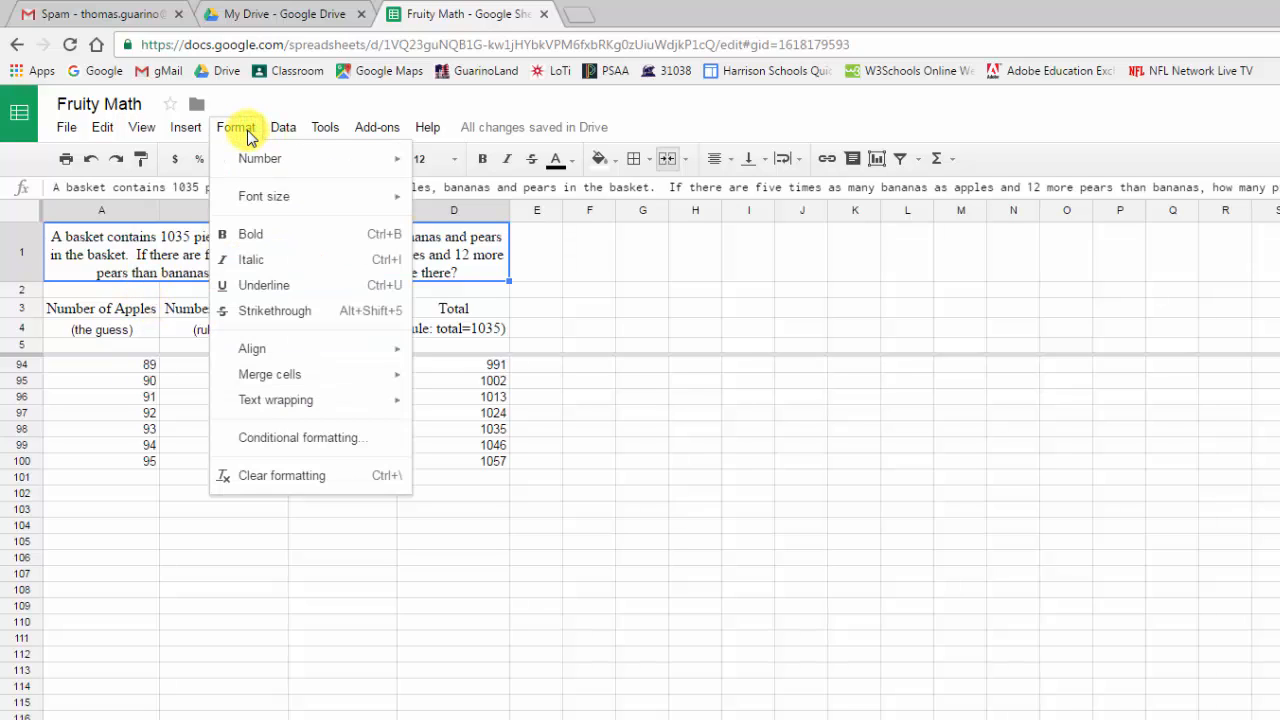
pyautogui.moveTo(278, 380)
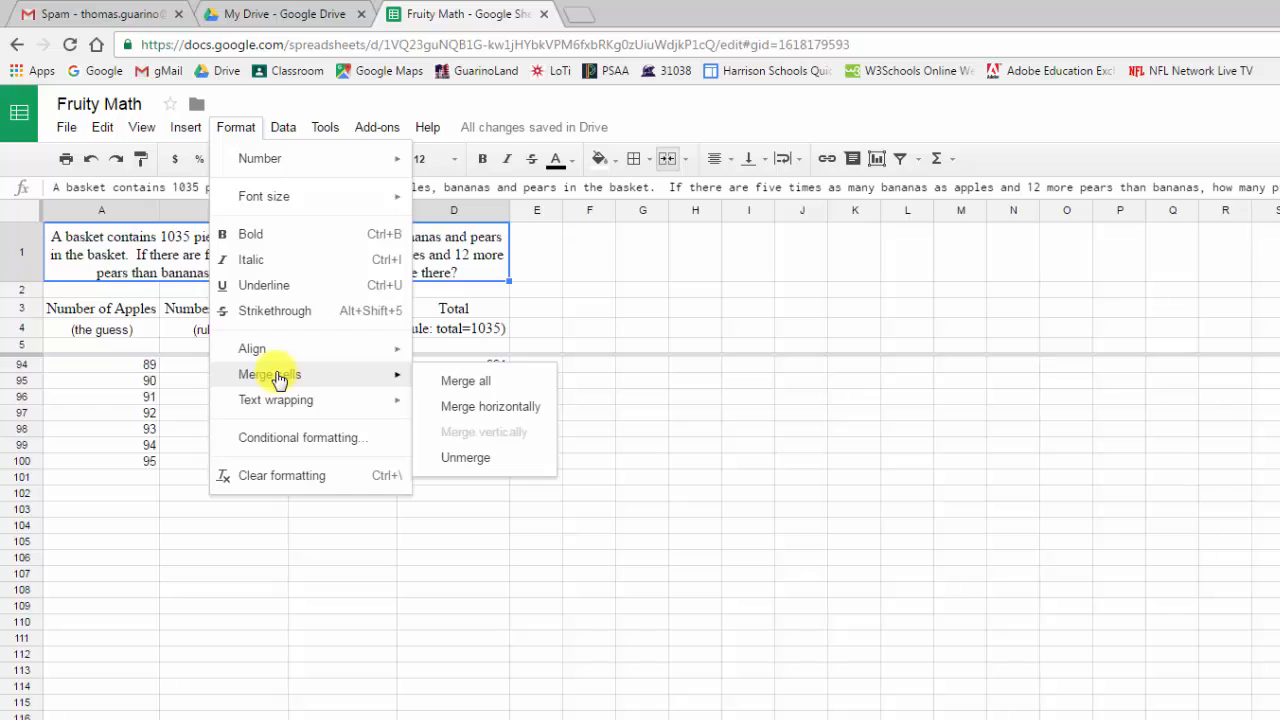
pyautogui.click(478, 462)
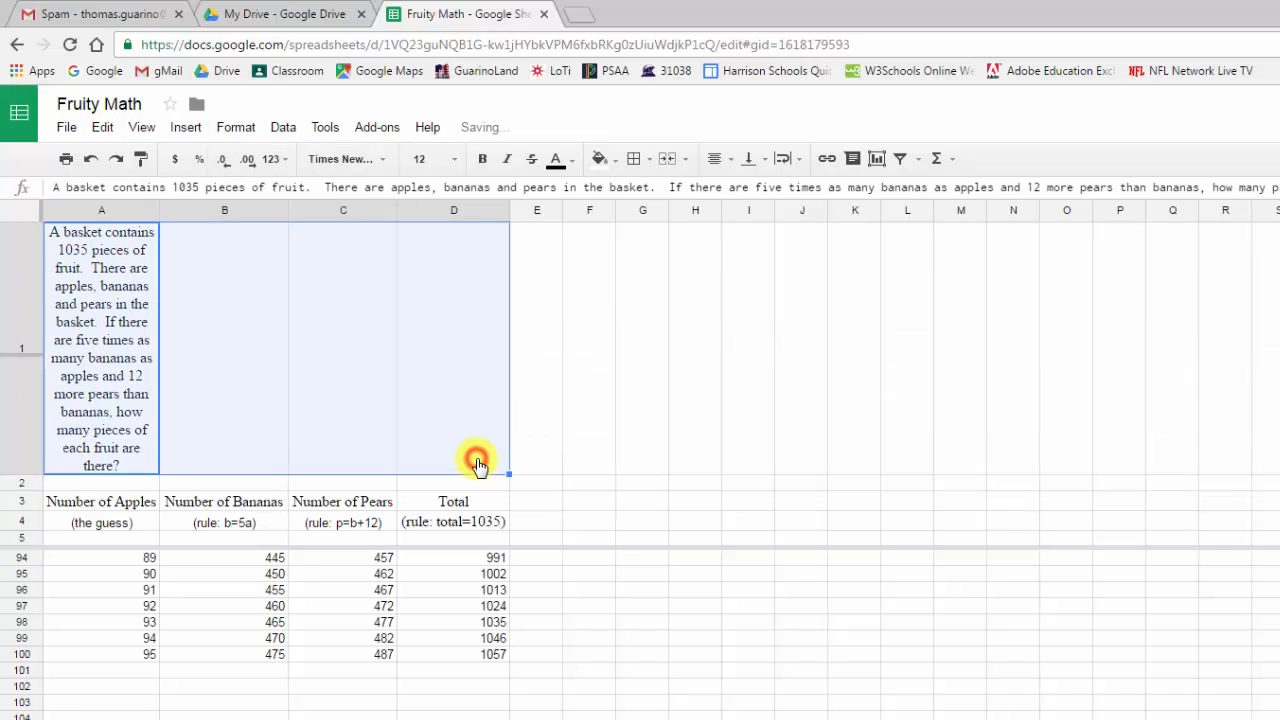
pyautogui.click(949, 418)
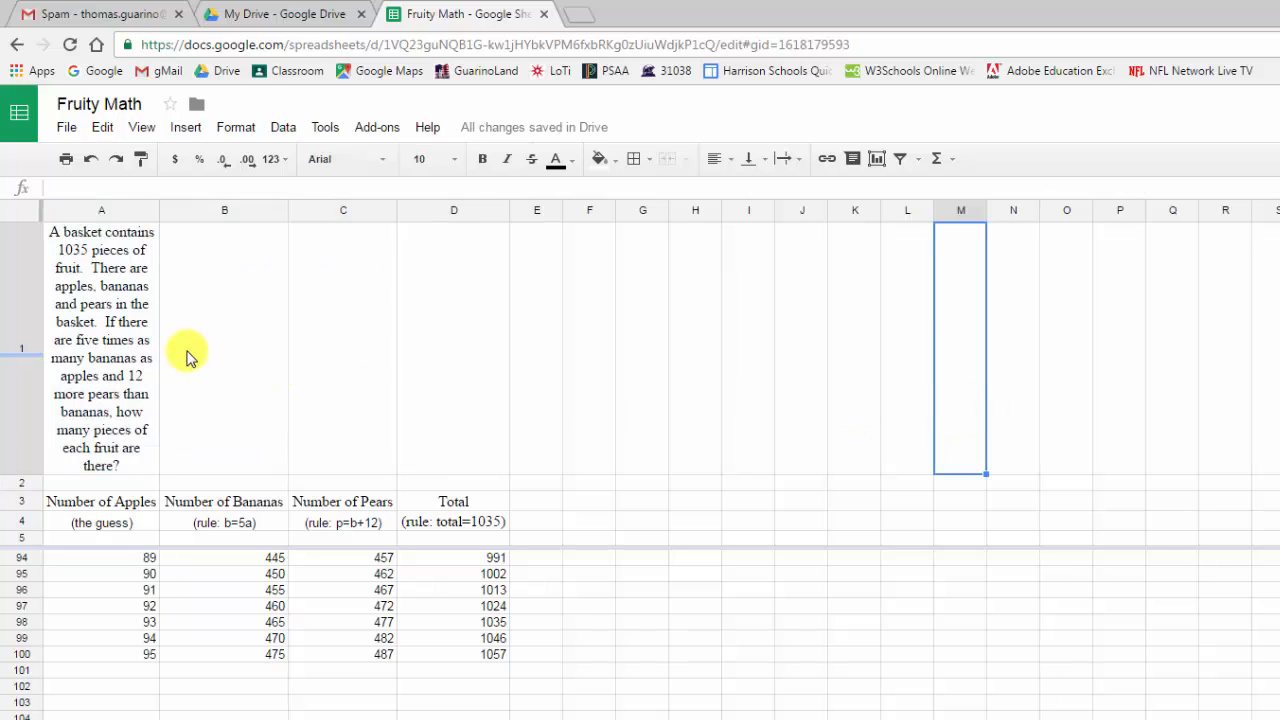
# Merge cells A1:D1 into a single cell for the problem statement using Merge all.
pyautogui.moveTo(117, 346); pyautogui.dragTo(460, 370)
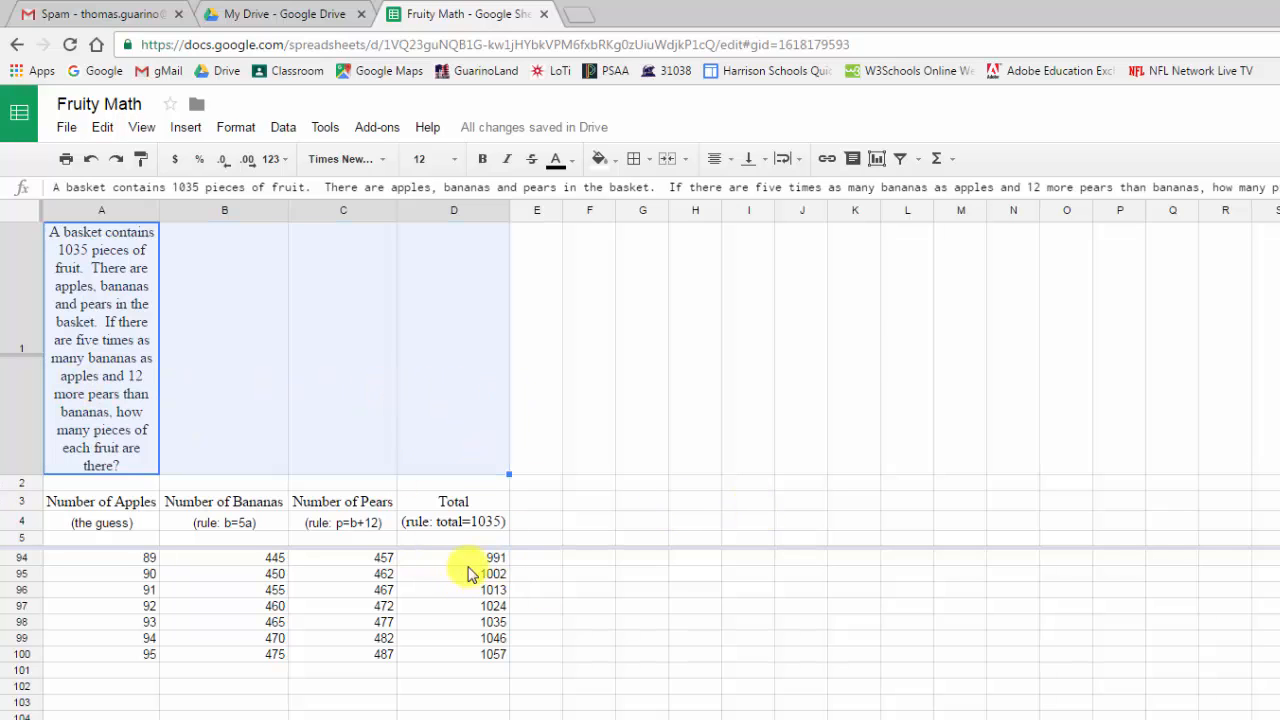
pyautogui.click(234, 131)
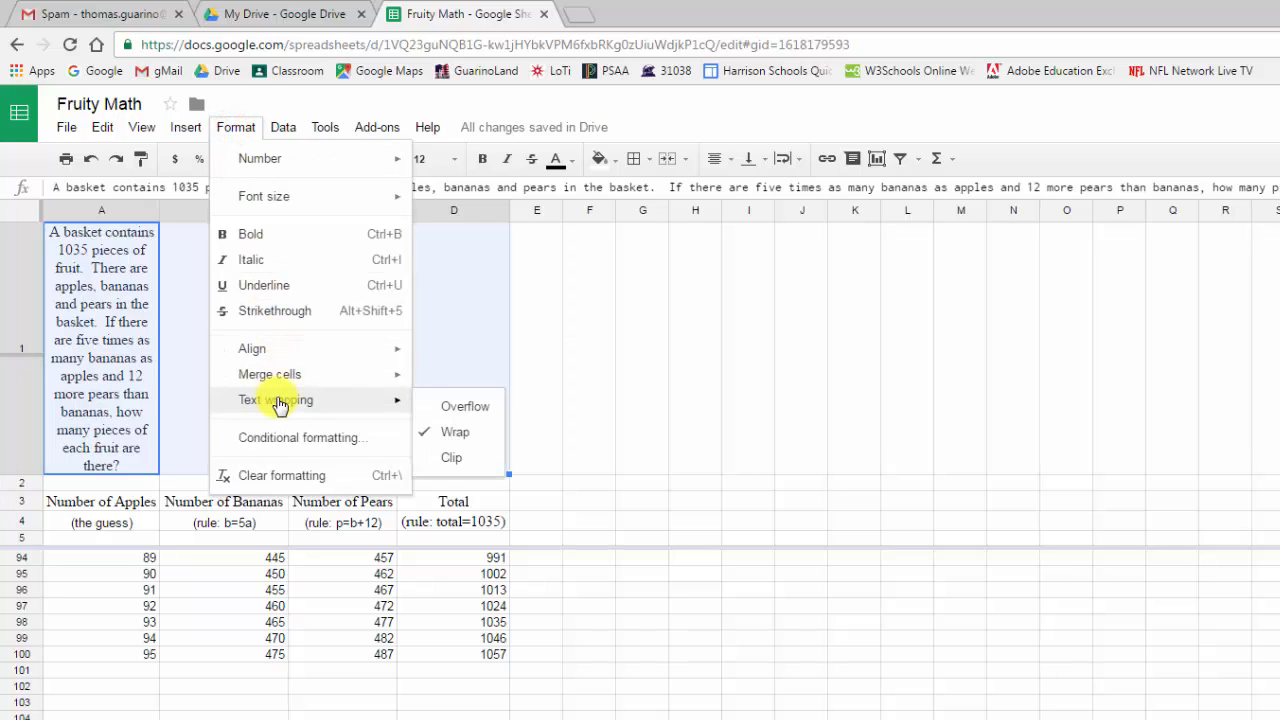
pyautogui.moveTo(280, 376)
pyautogui.click(465, 384)
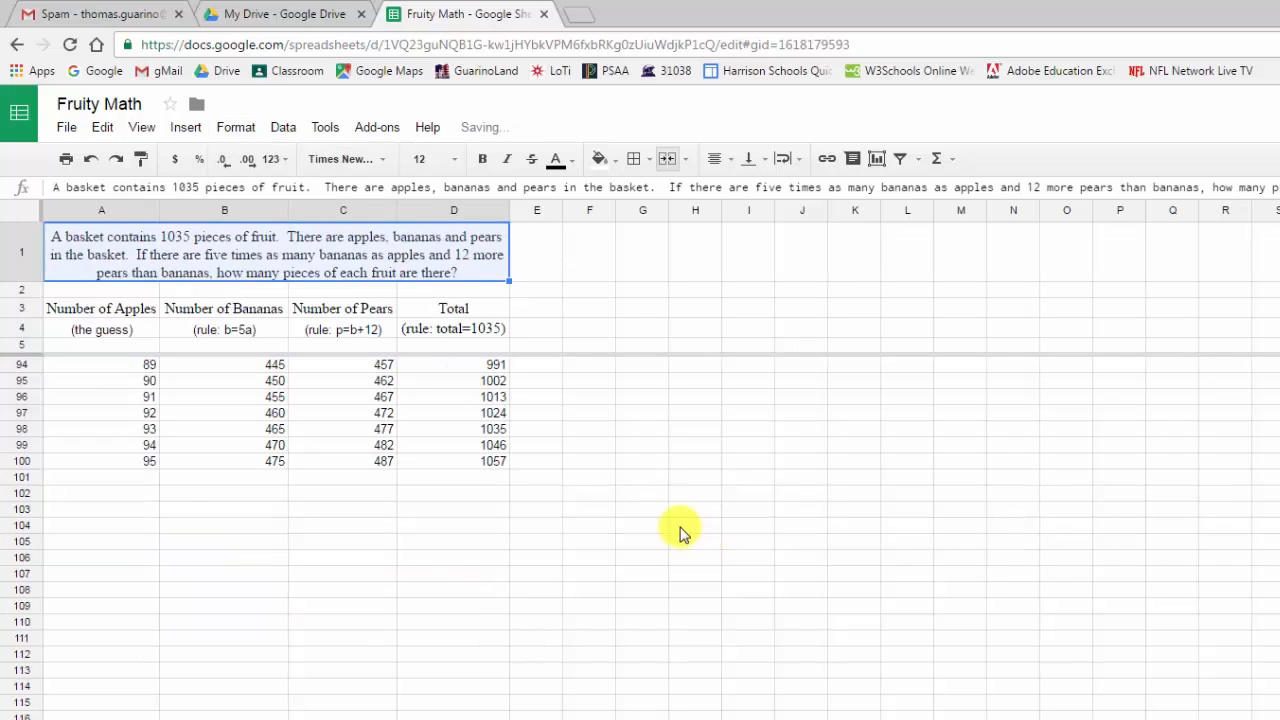
pyautogui.click(600, 478)
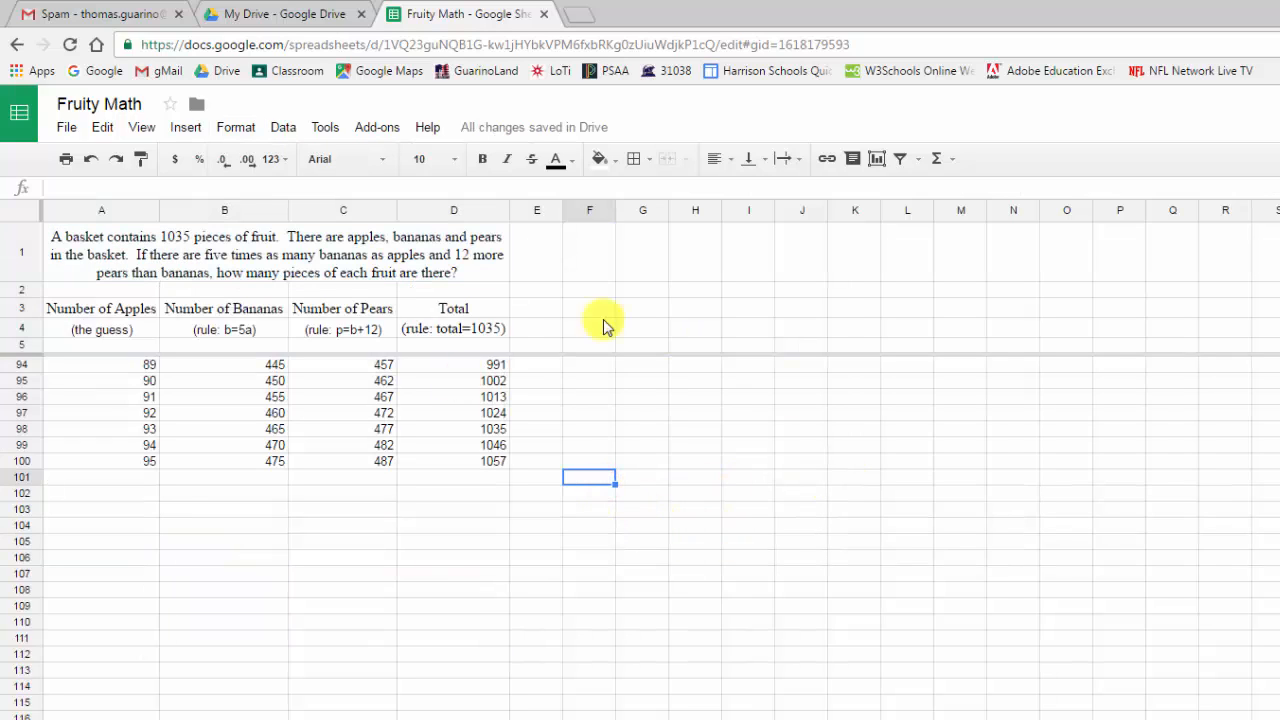
# Apply borders on all sides of every cell in the range A1:D100.
pyautogui.scroll(12, 610, 445)
pyautogui.scroll(3, 624, 460)
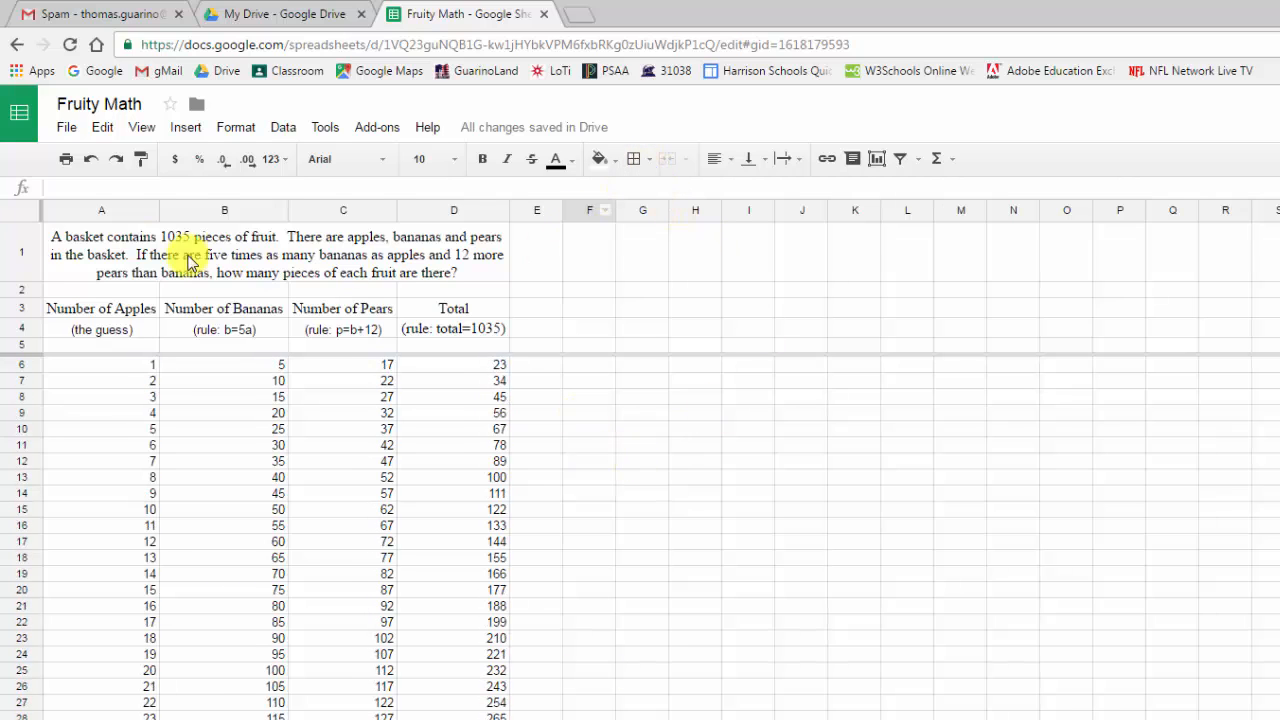
pyautogui.moveTo(86, 245); pyautogui.dragTo(491, 694)
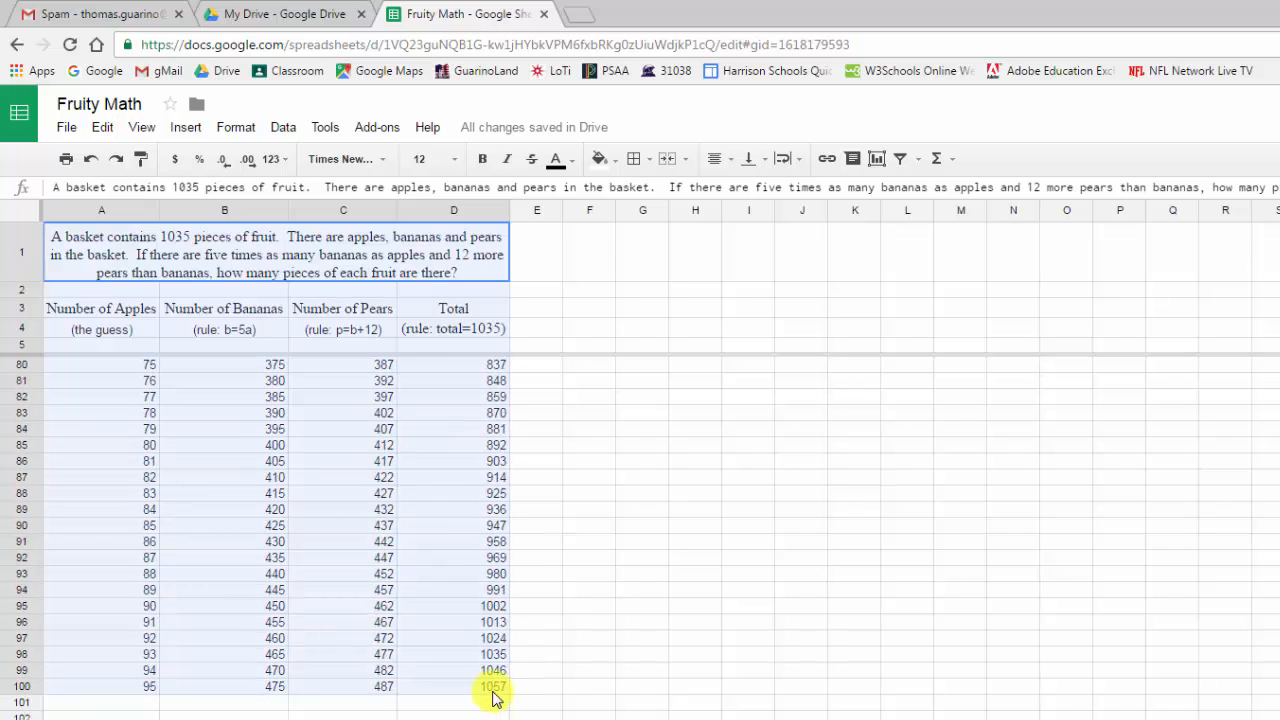
pyautogui.click(652, 160)
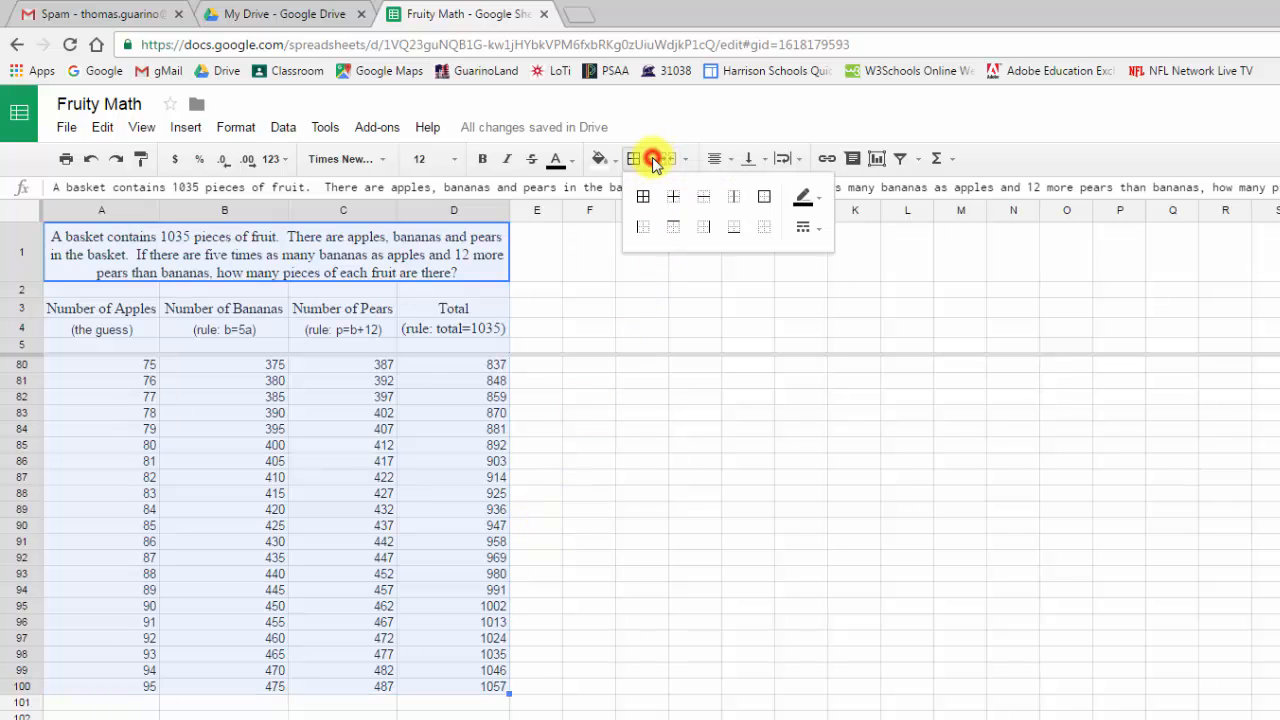
pyautogui.click(641, 192)
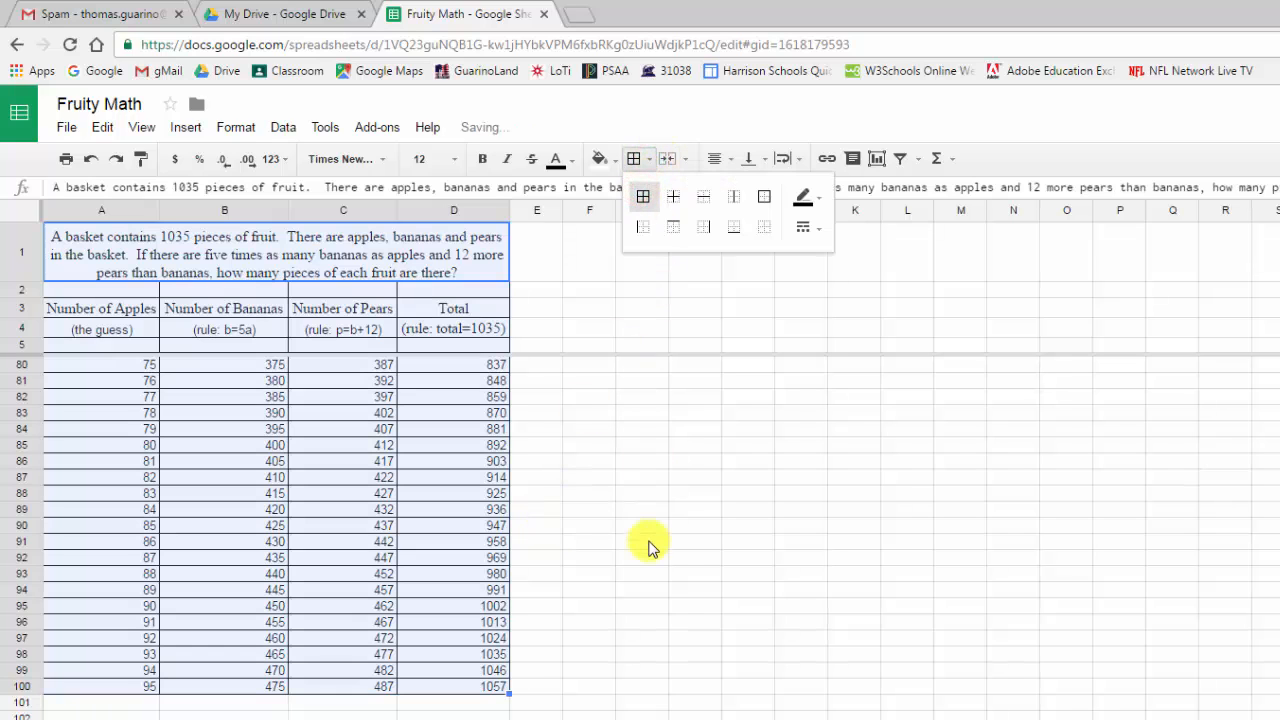
pyautogui.click(686, 598)
# Select the guess data in A6:D100 and start a new chart from it, moving the chart dialog clear of the table.
pyautogui.scroll(9, 686, 598)
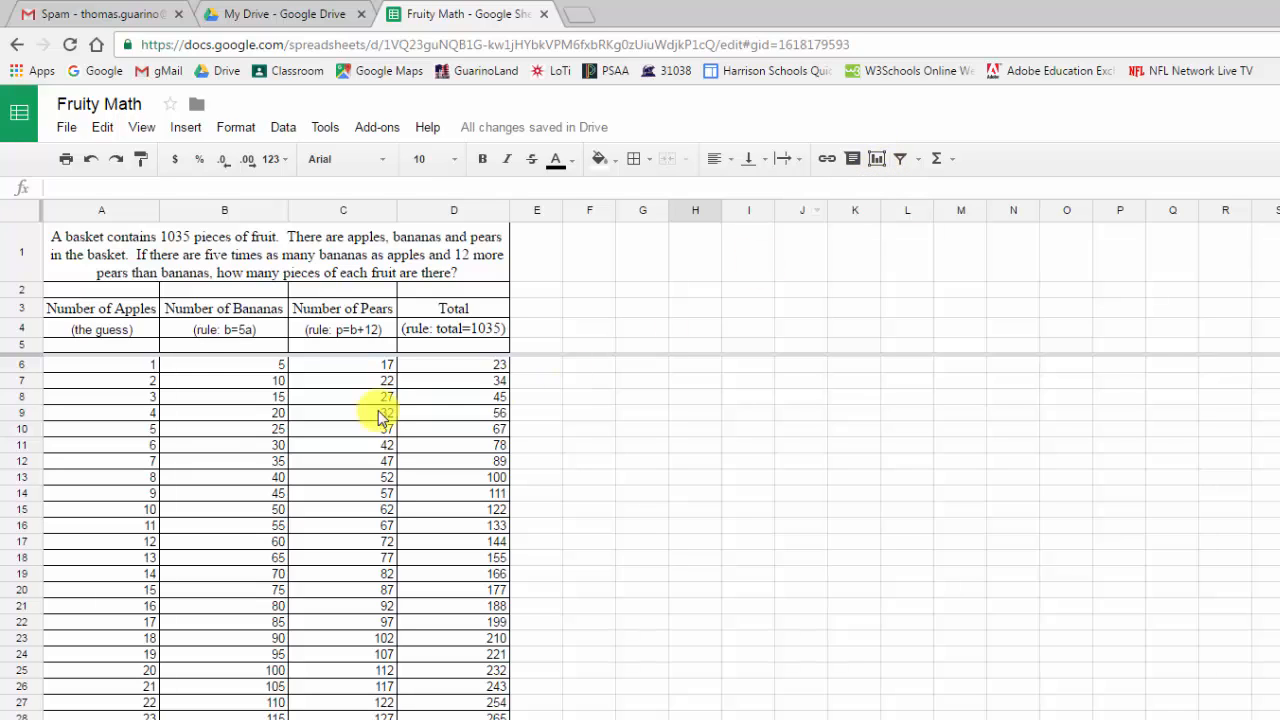
pyautogui.click(148, 366)
pyautogui.moveTo(148, 366); pyautogui.dragTo(363, 688)
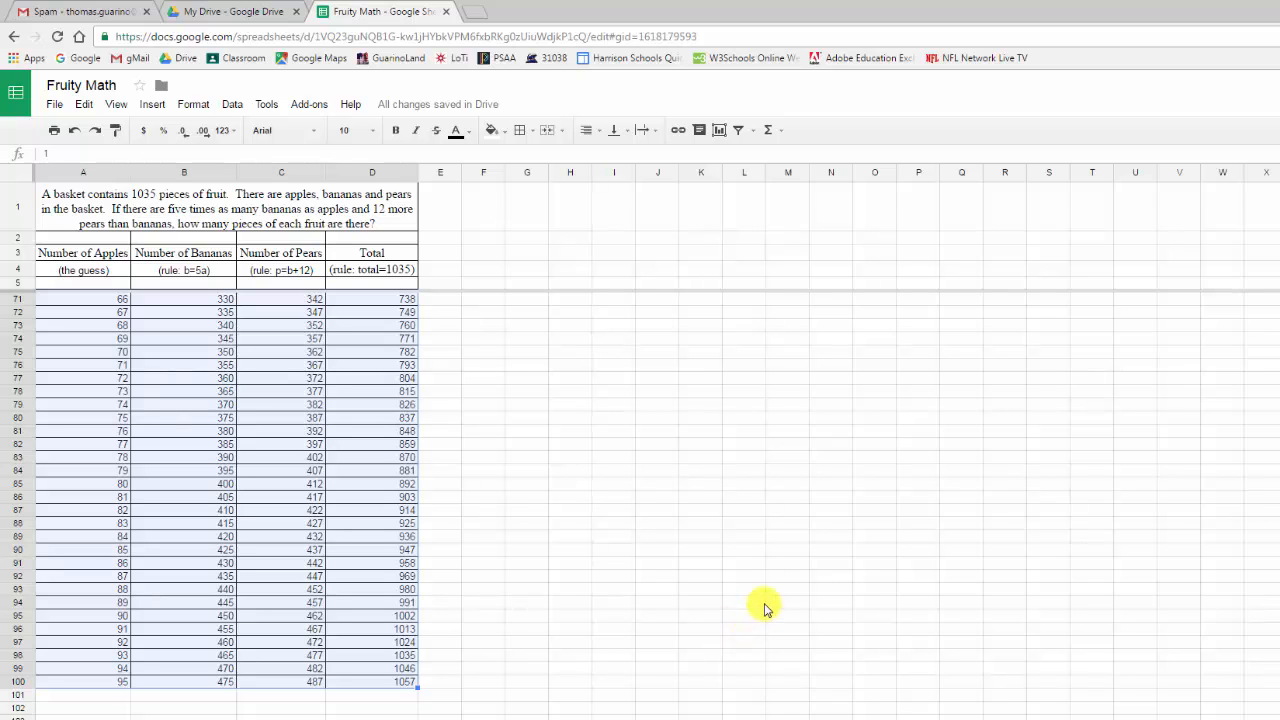
pyautogui.scroll(15, 757, 600)
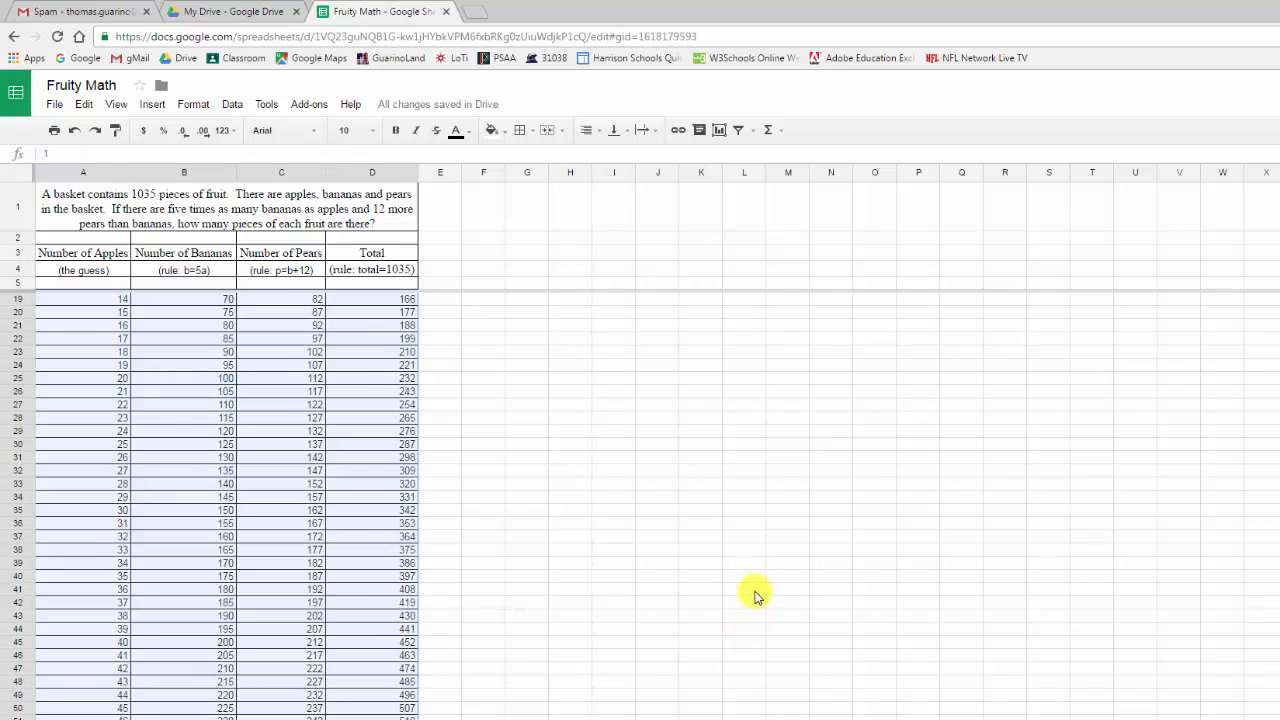
pyautogui.scroll(4, 757, 597)
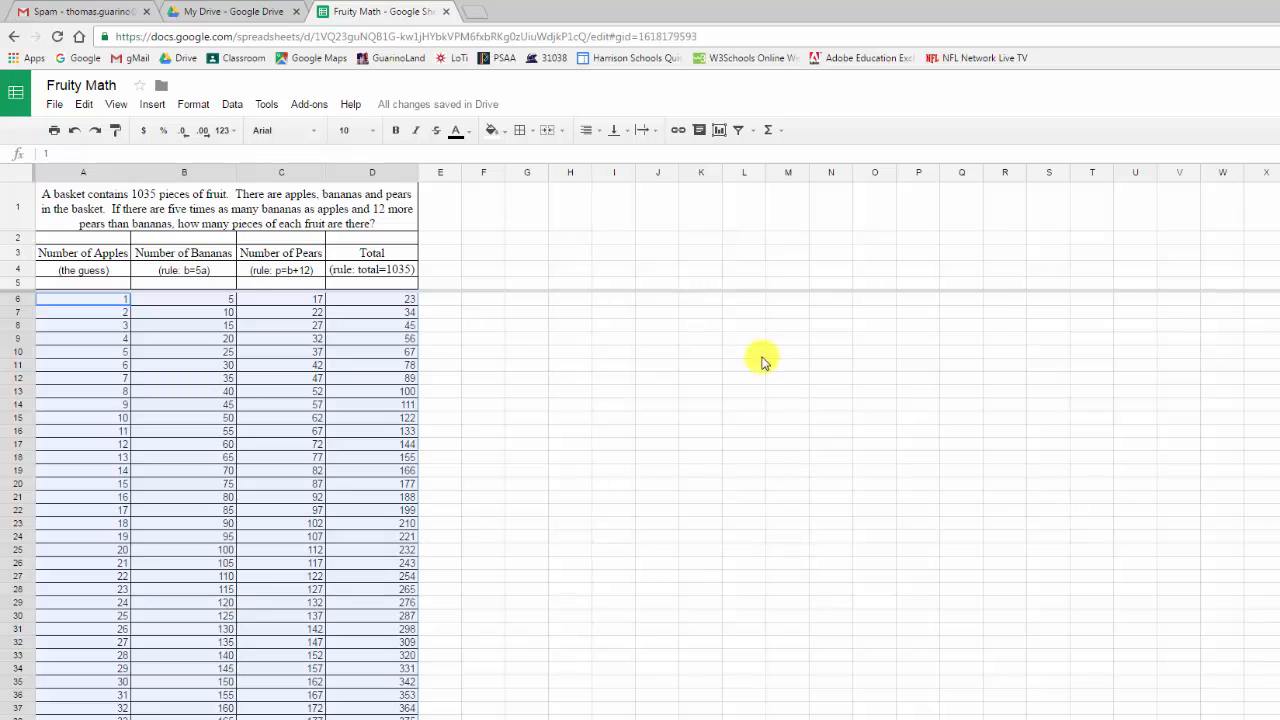
pyautogui.click(722, 131)
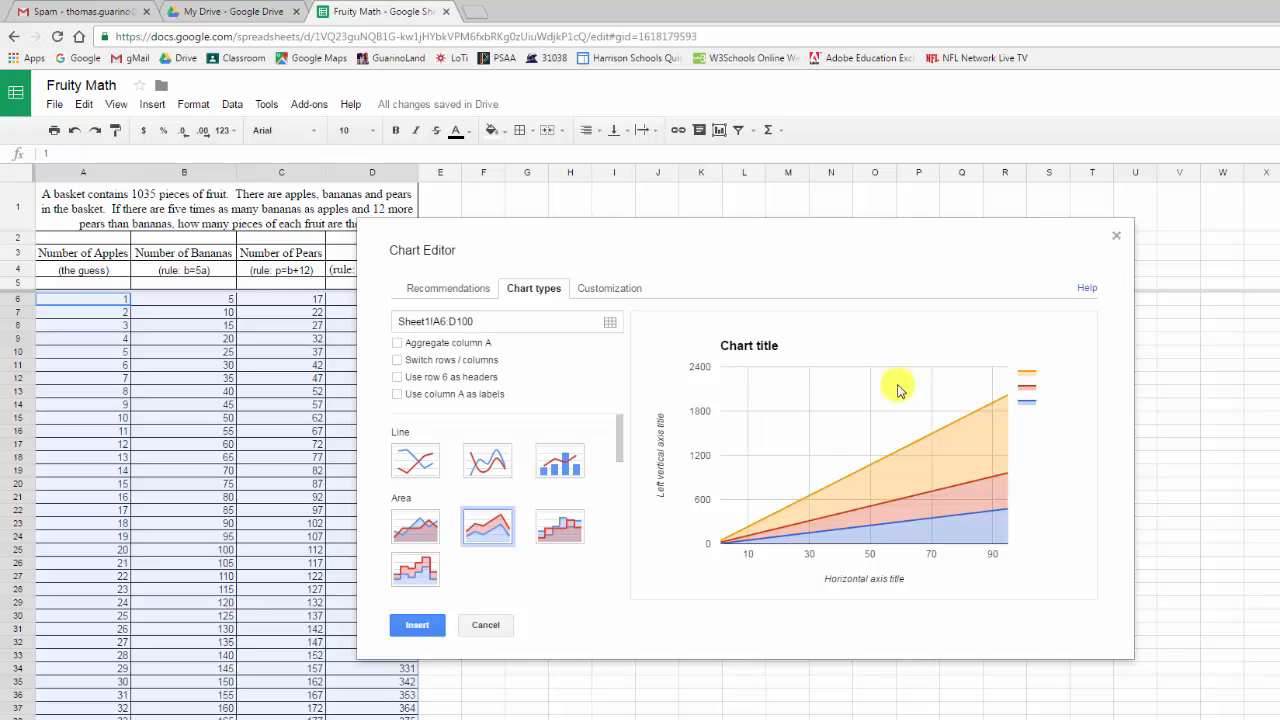
pyautogui.moveTo(840, 254); pyautogui.dragTo(931, 243)
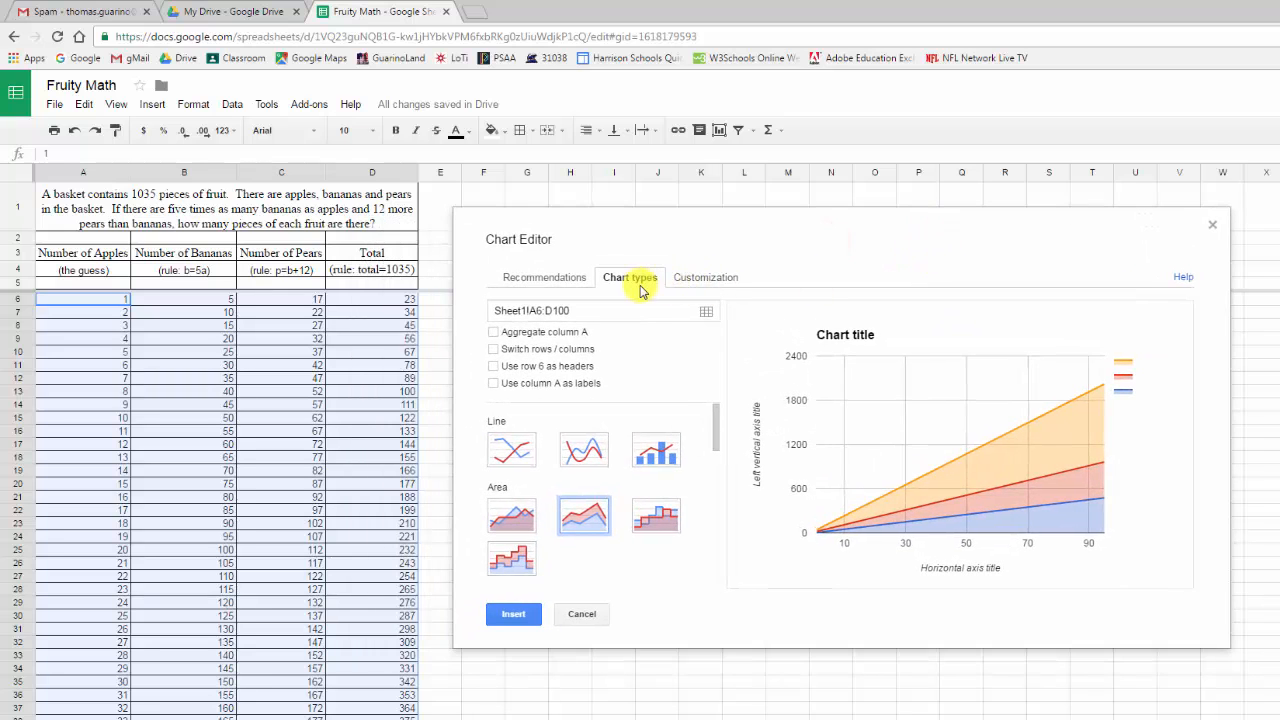
# Try the combo, line, smooth line, area and stacked area chart types on the fruit data.
pyautogui.click(669, 467)
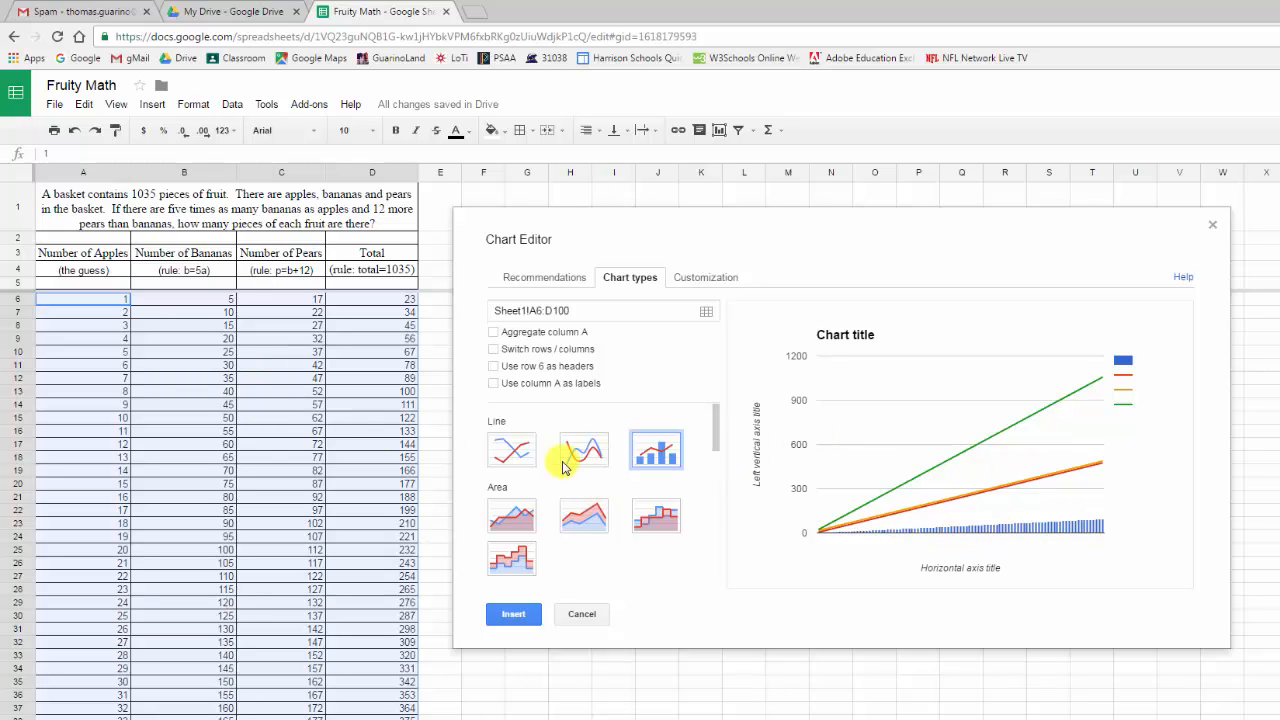
pyautogui.click(518, 455)
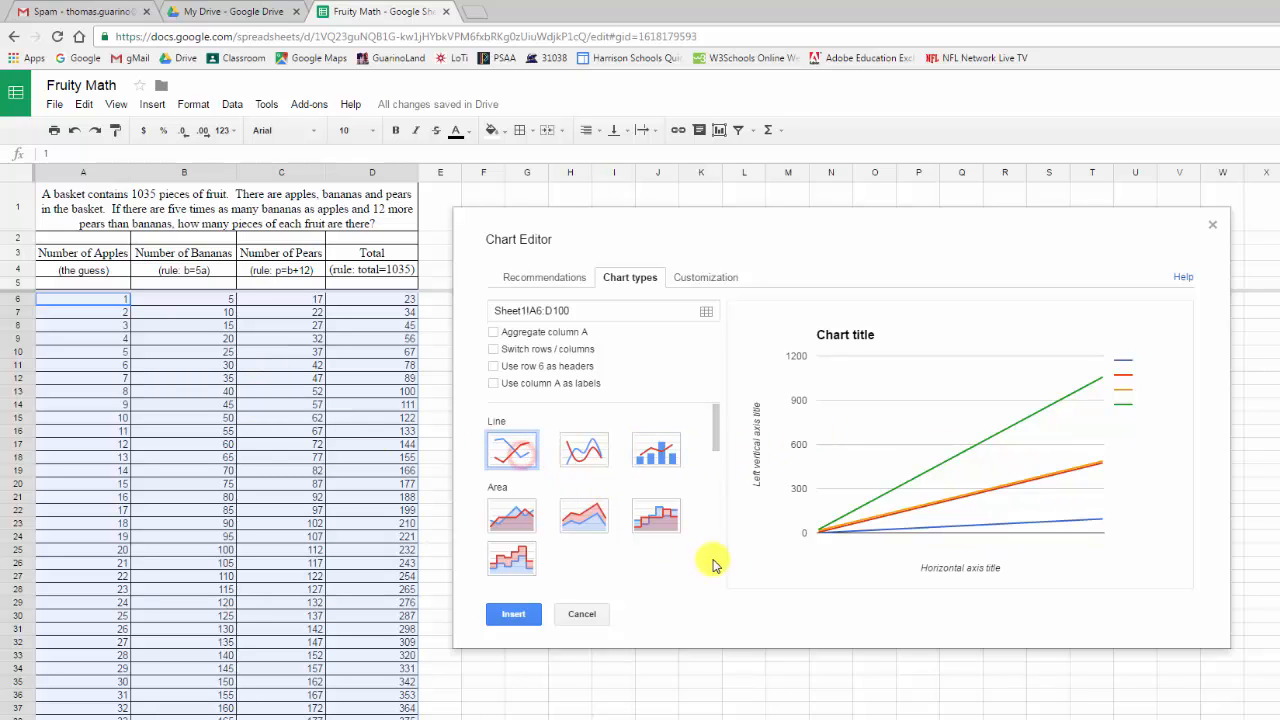
pyautogui.click(578, 456)
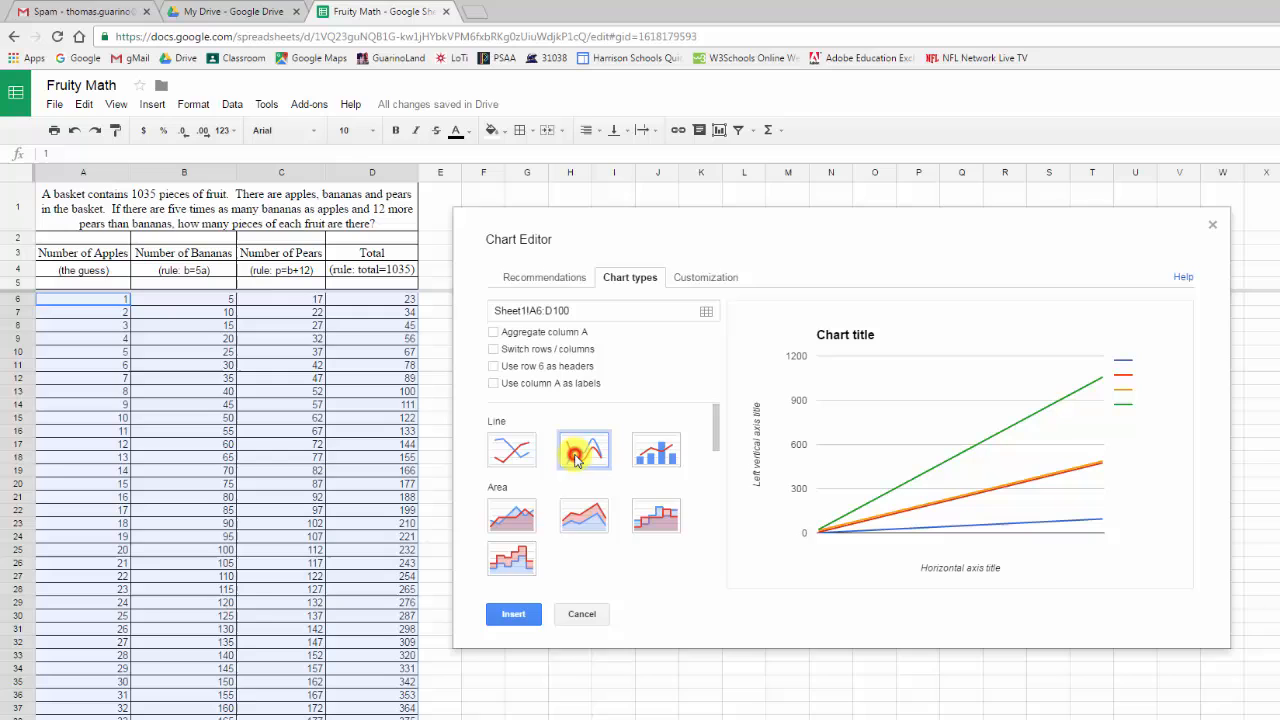
pyautogui.click(519, 520)
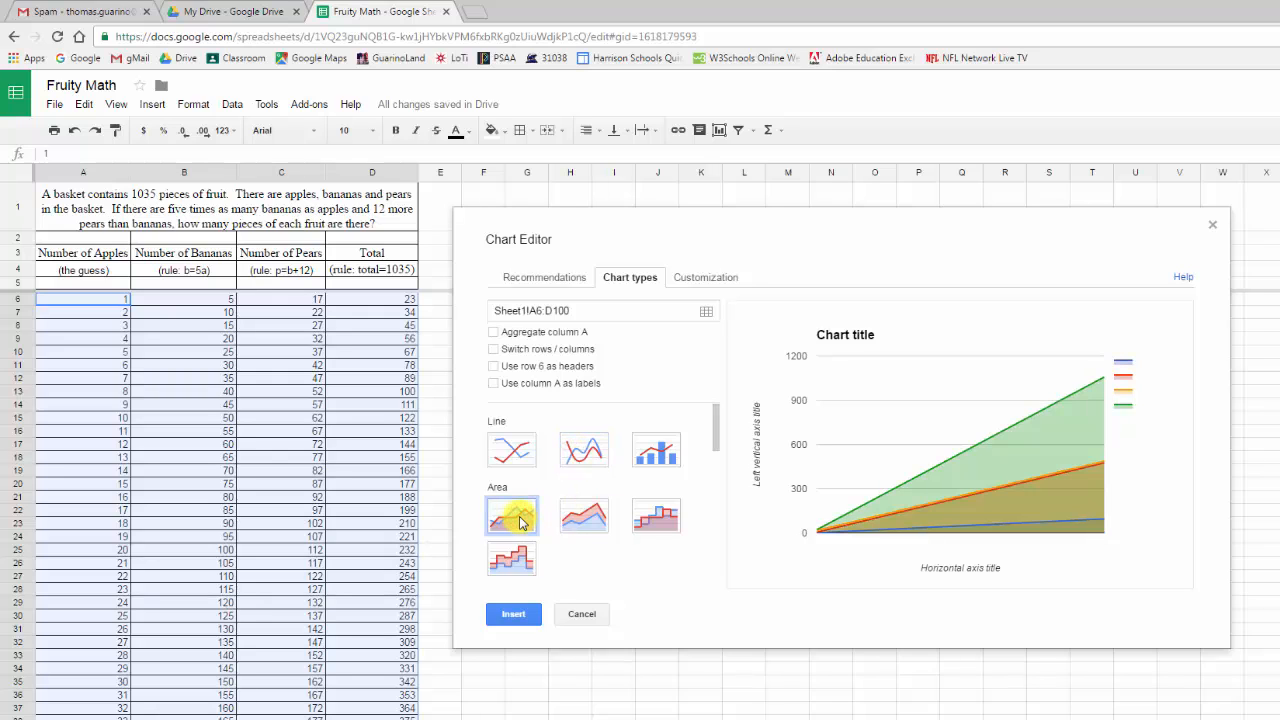
pyautogui.click(572, 518)
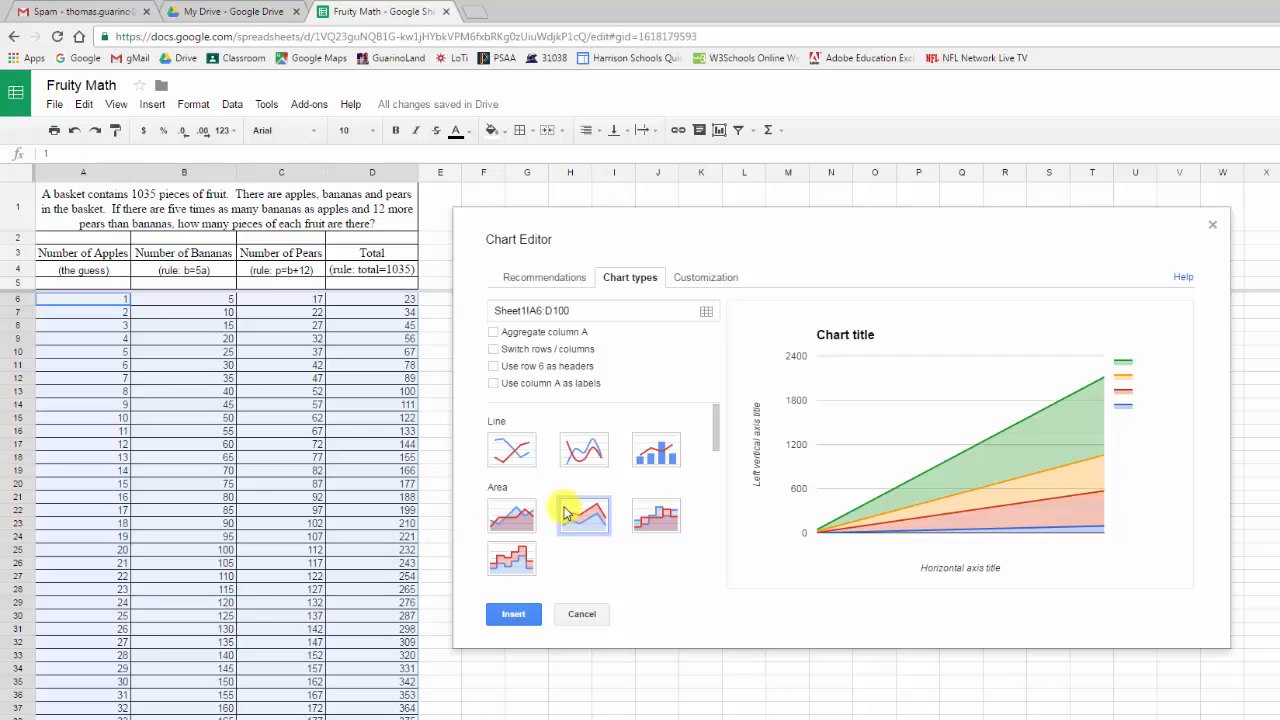
# Set the chart type to a plain line chart and use column A as labels.
pyautogui.click(512, 452)
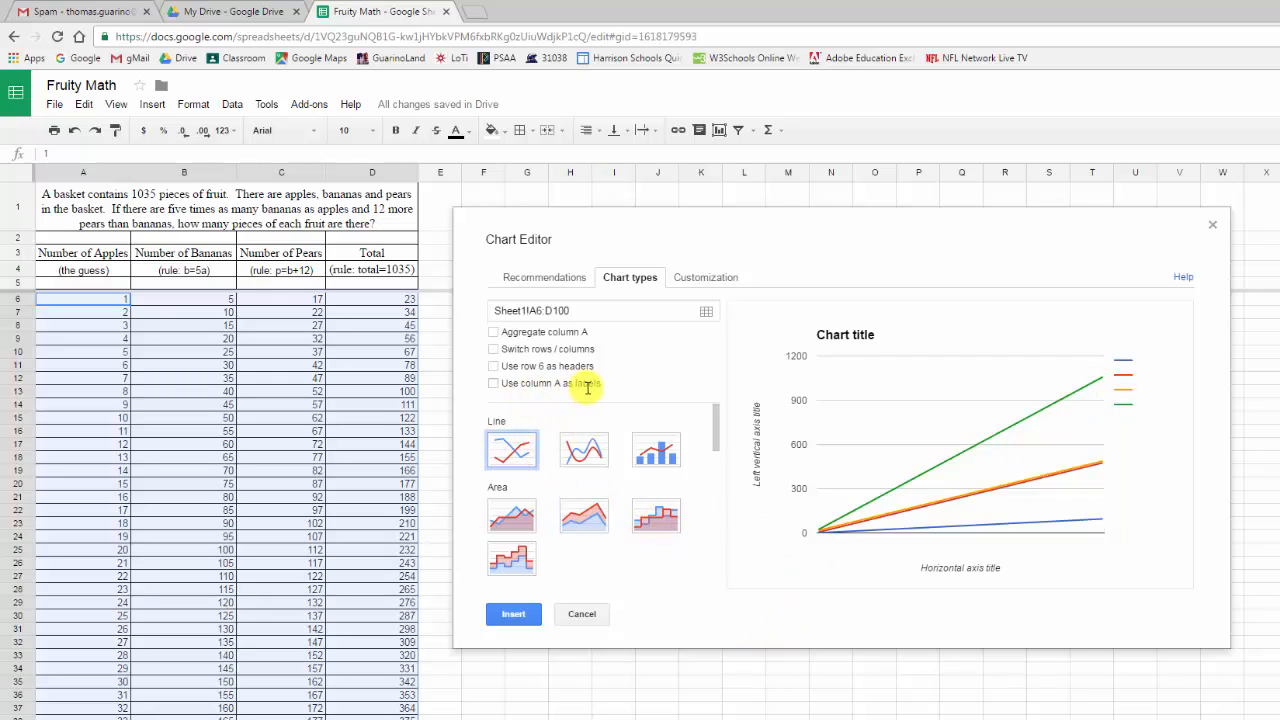
pyautogui.click(494, 384)
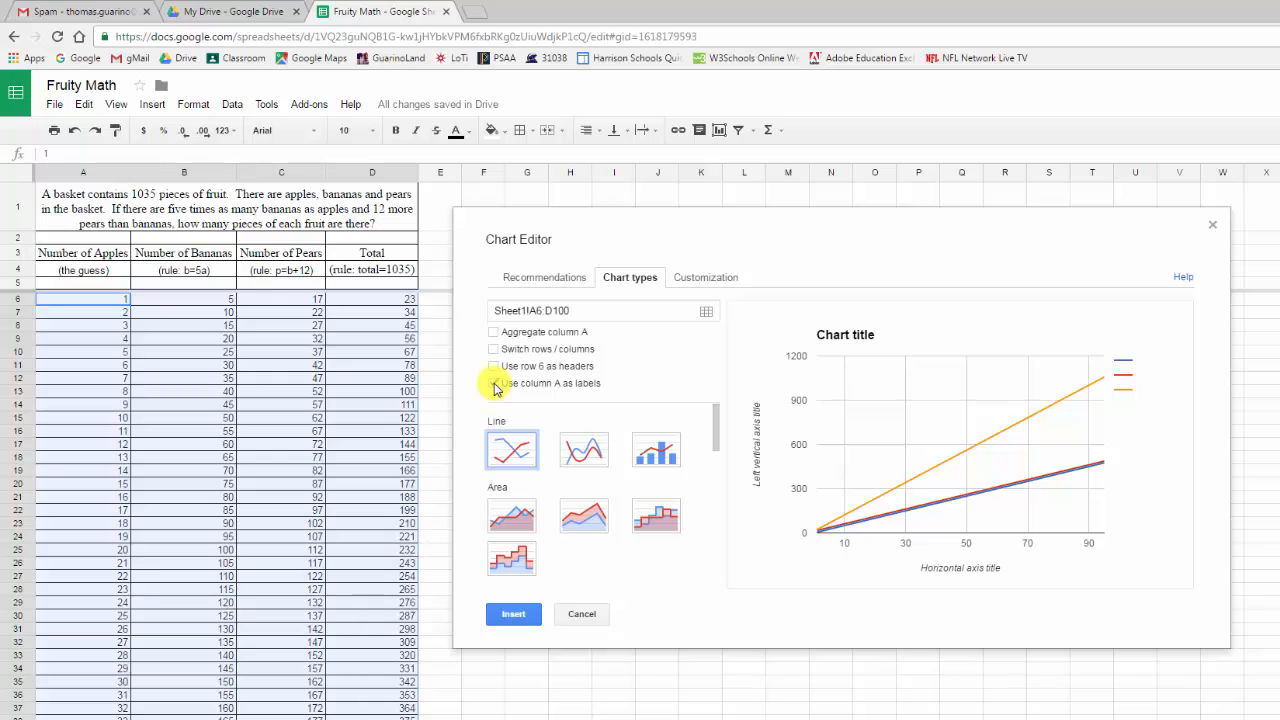
pyautogui.click(560, 277)
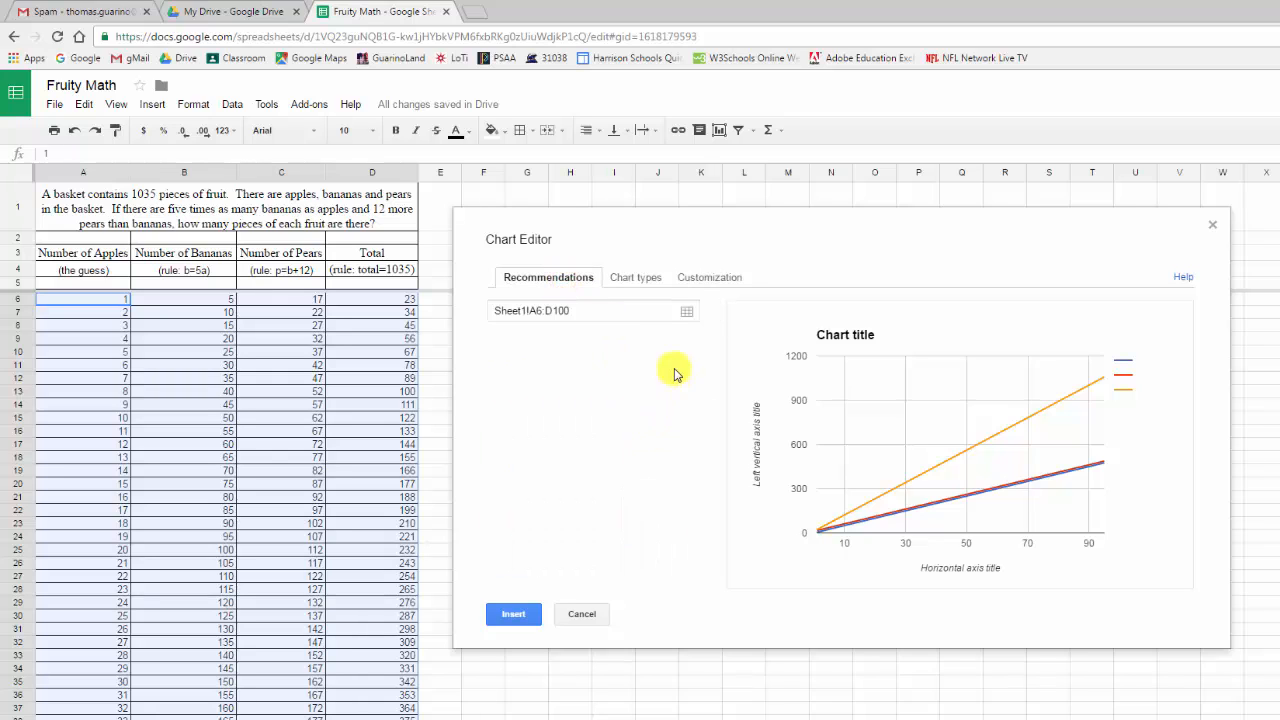
# Set the chart's title to "Fruity Math".
pyautogui.click(703, 277)
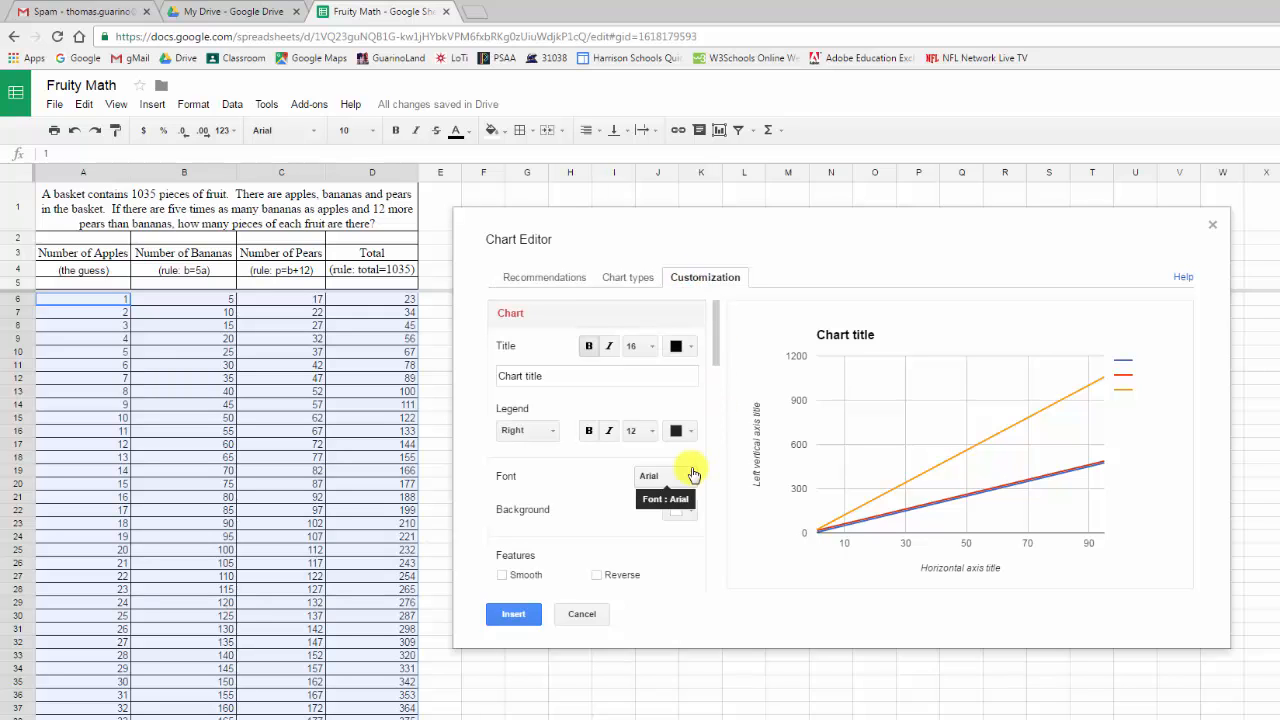
pyautogui.moveTo(716, 340)
pyautogui.mouseDown()
pyautogui.moveTo(715, 356)
pyautogui.moveTo(714, 343)
pyautogui.mouseUp()
pyautogui.click(534, 362)
pyautogui.moveTo(534, 362); pyautogui.dragTo(473, 361)
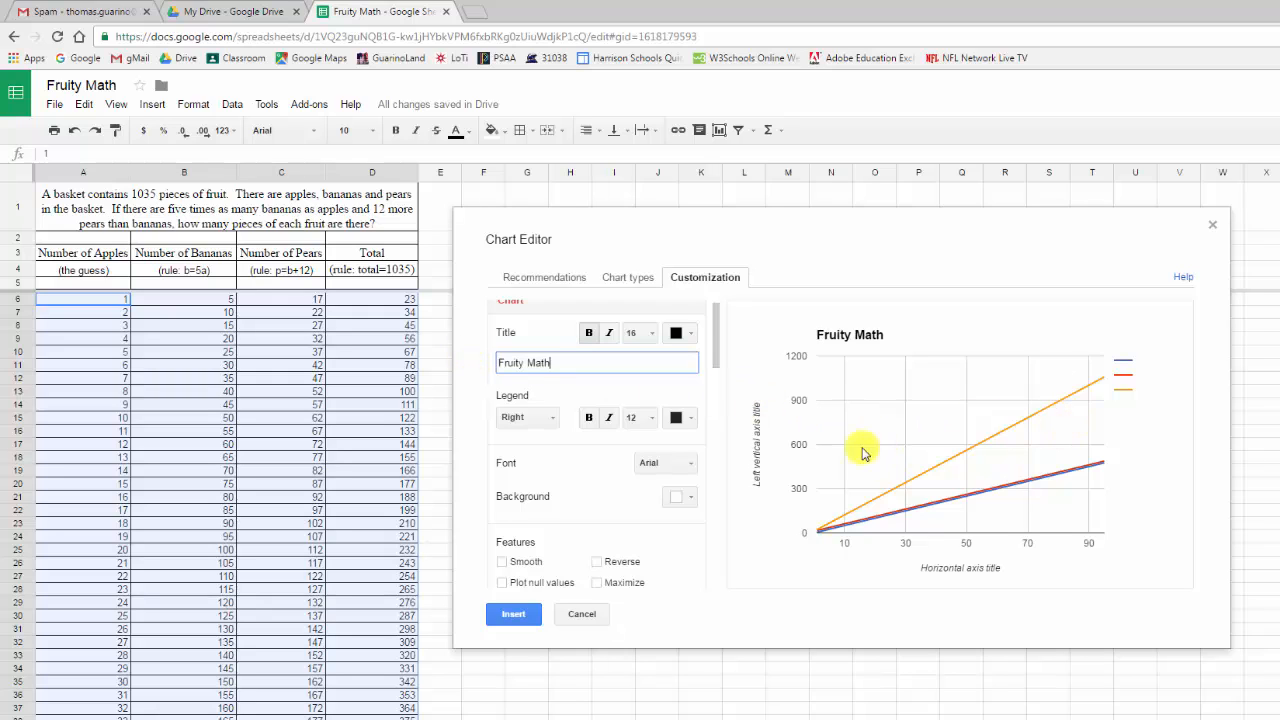
pyautogui.click(1127, 366)
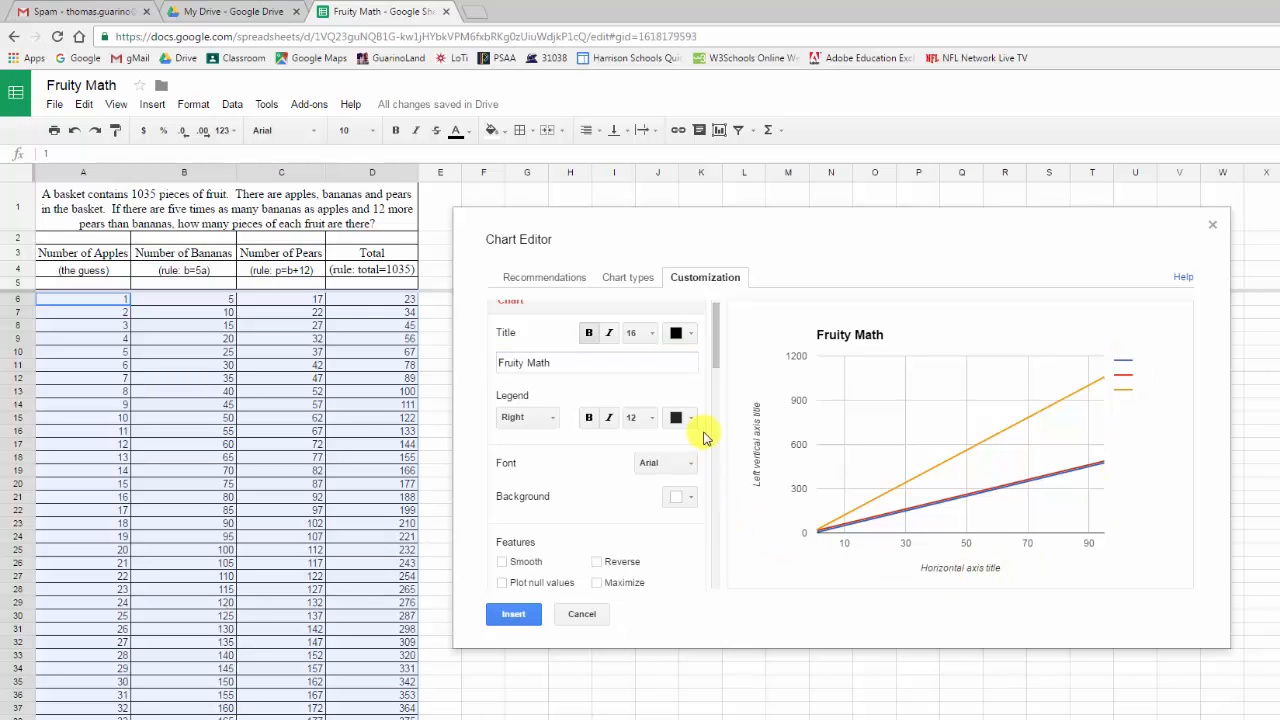
# Set the chart's horizontal axis title to "Apples".
pyautogui.moveTo(720, 335); pyautogui.dragTo(718, 408)
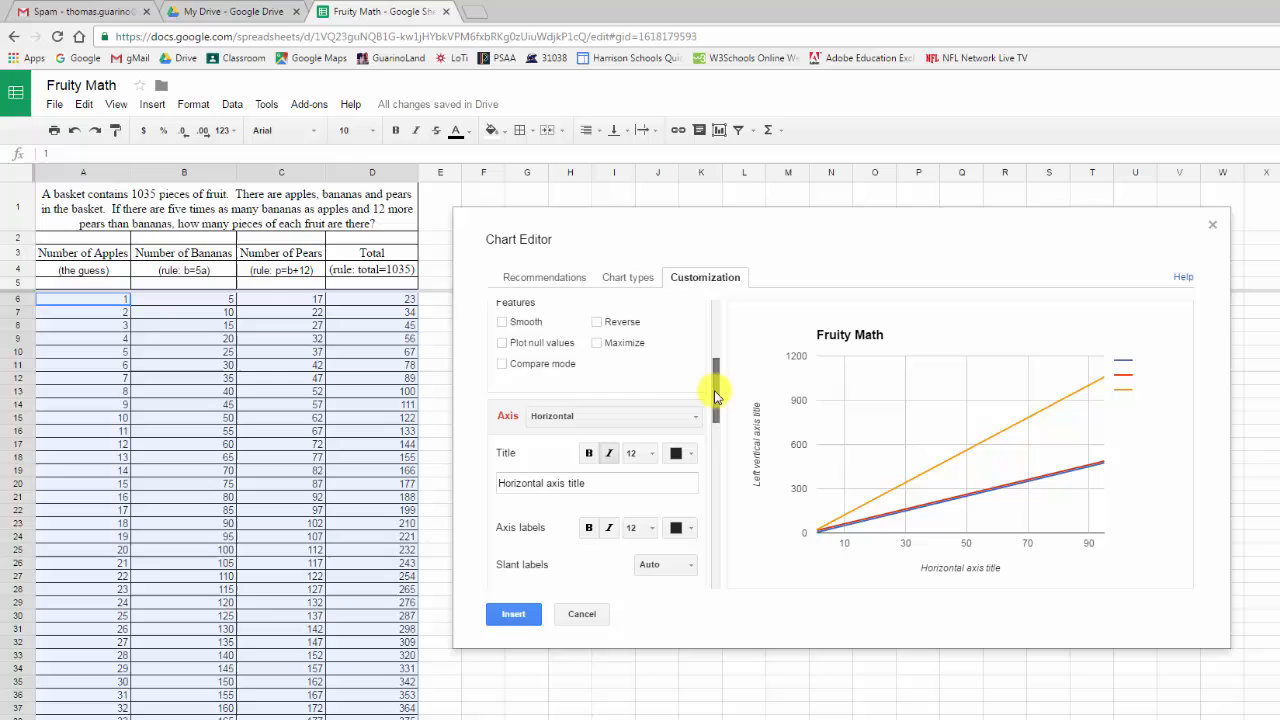
pyautogui.click(599, 484)
pyautogui.moveTo(584, 486); pyautogui.dragTo(489, 484)
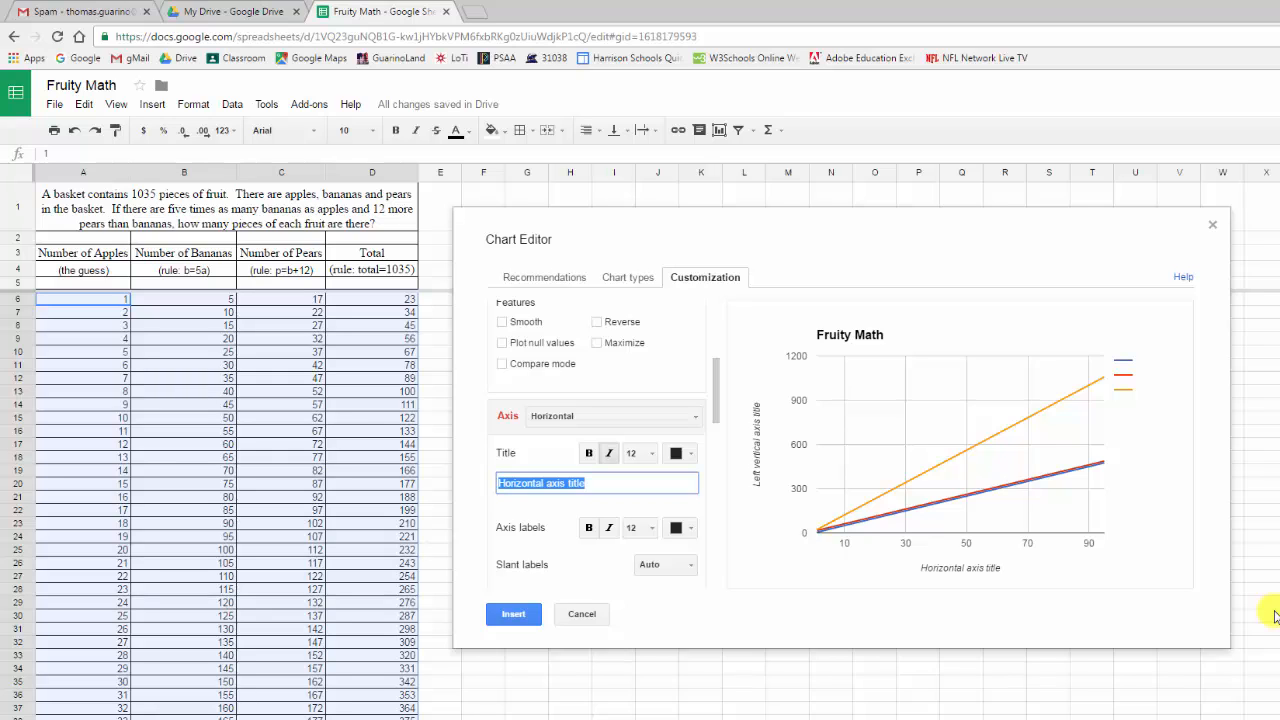
pyautogui.write('Appl')
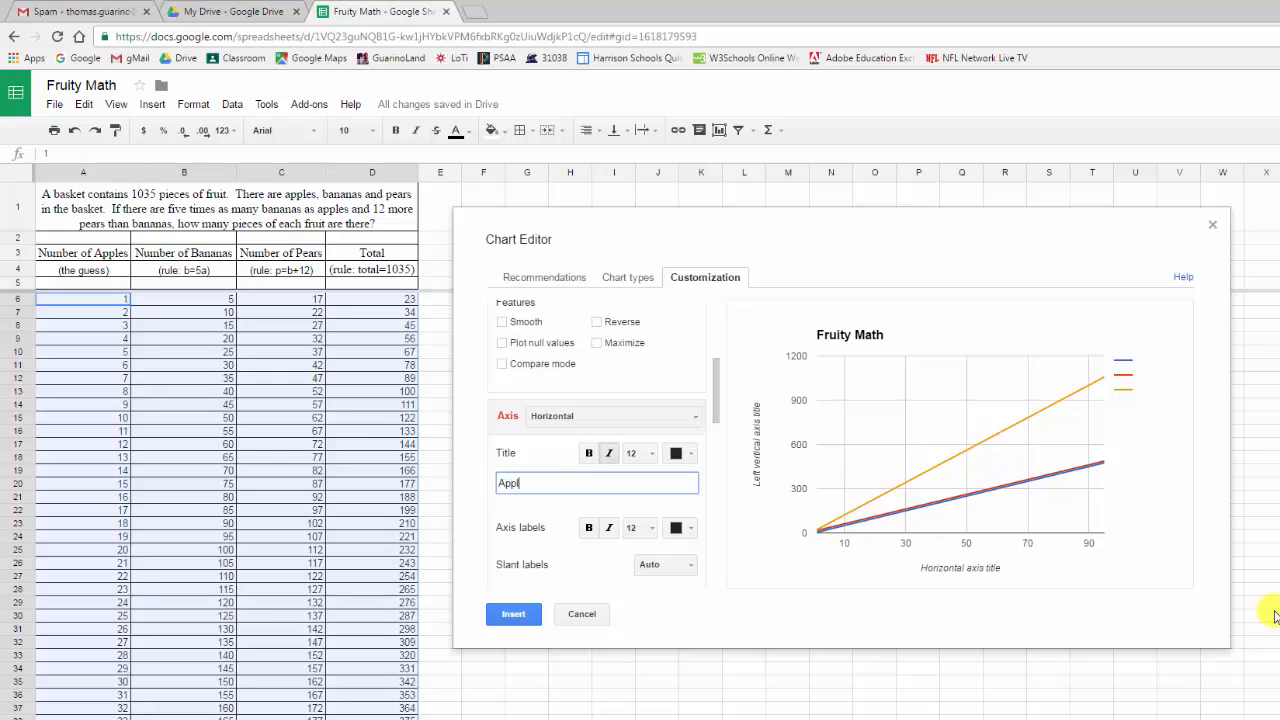
pyautogui.write('es')
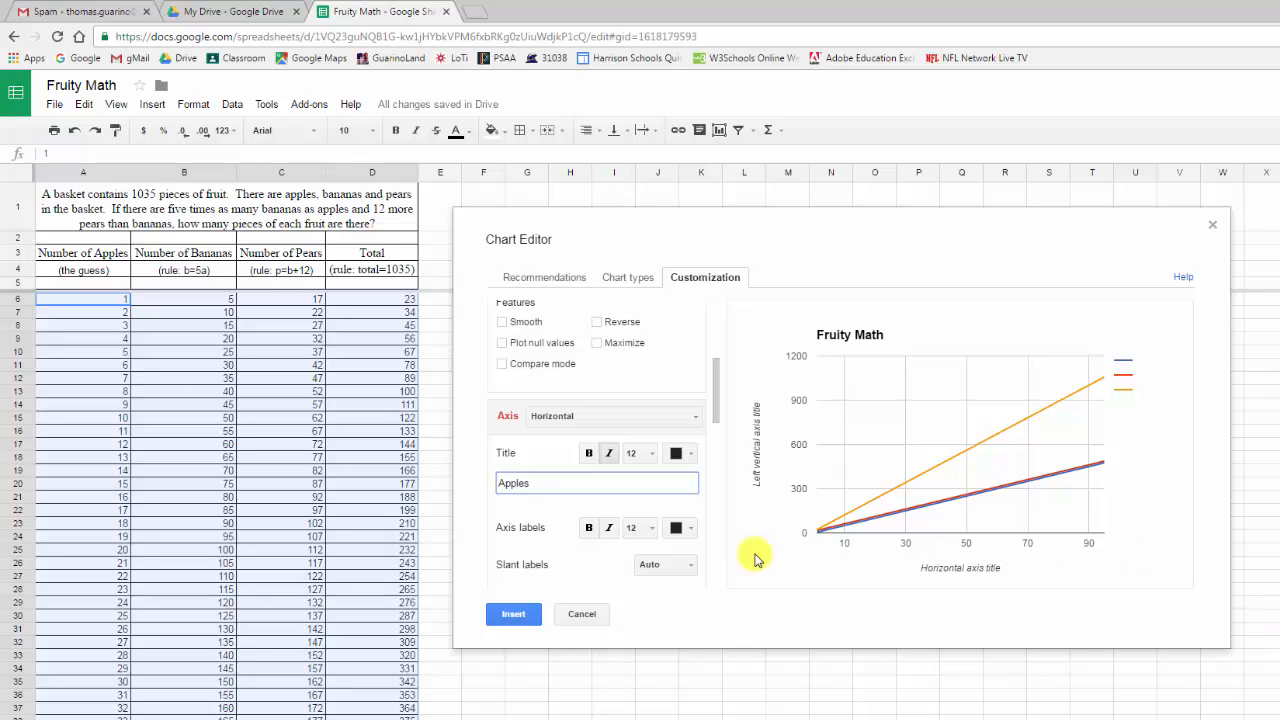
# Try a cyan background for the chart and replace it with bright green.
pyautogui.moveTo(717, 402); pyautogui.dragTo(726, 343)
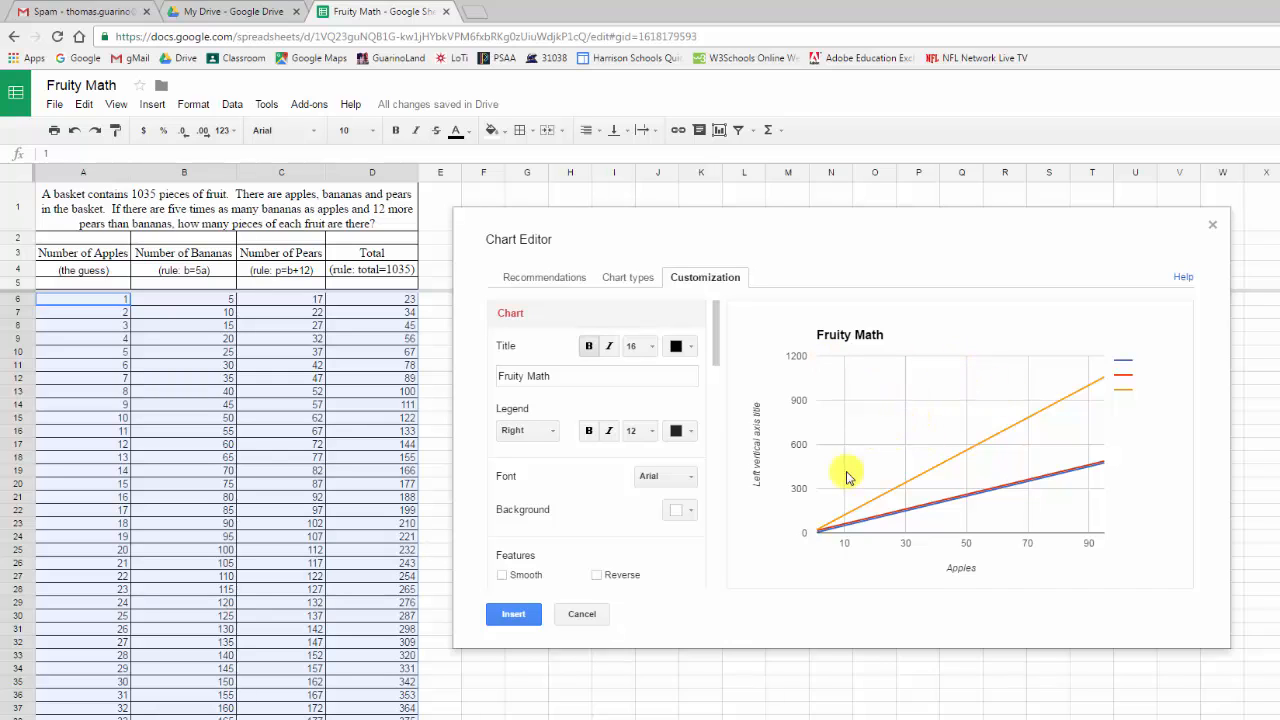
pyautogui.click(690, 510)
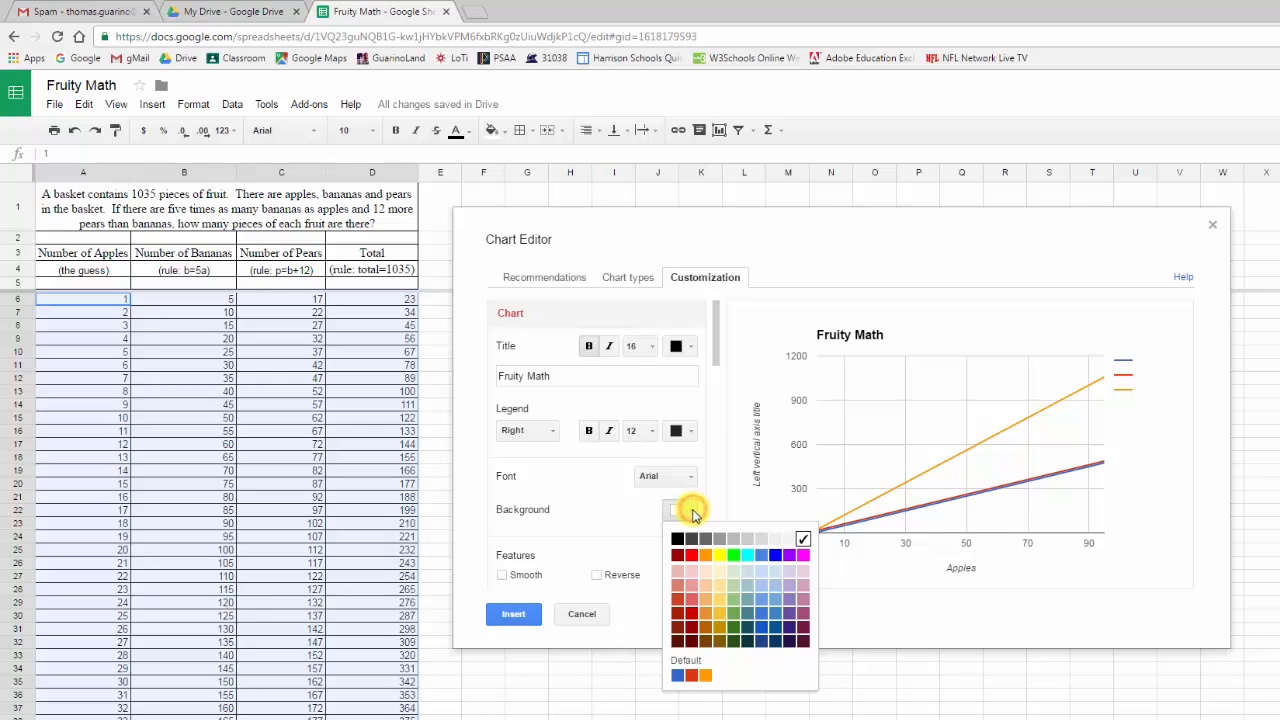
pyautogui.click(745, 555)
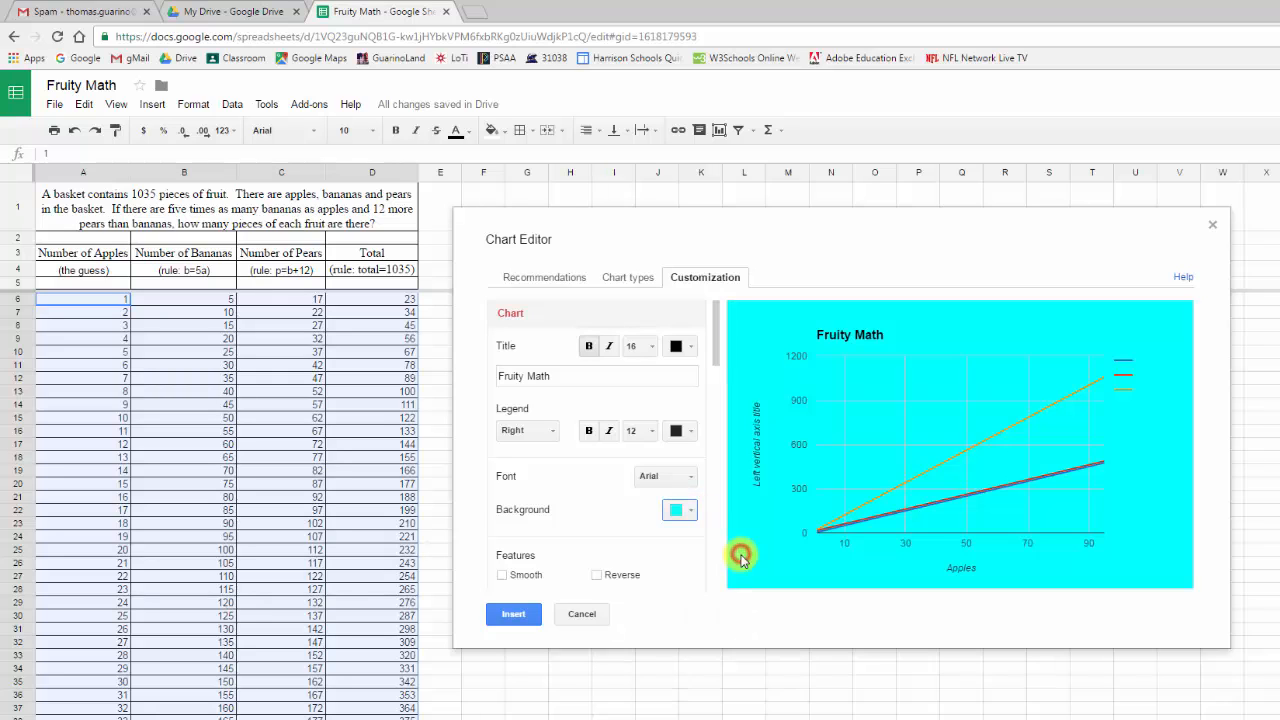
pyautogui.click(695, 514)
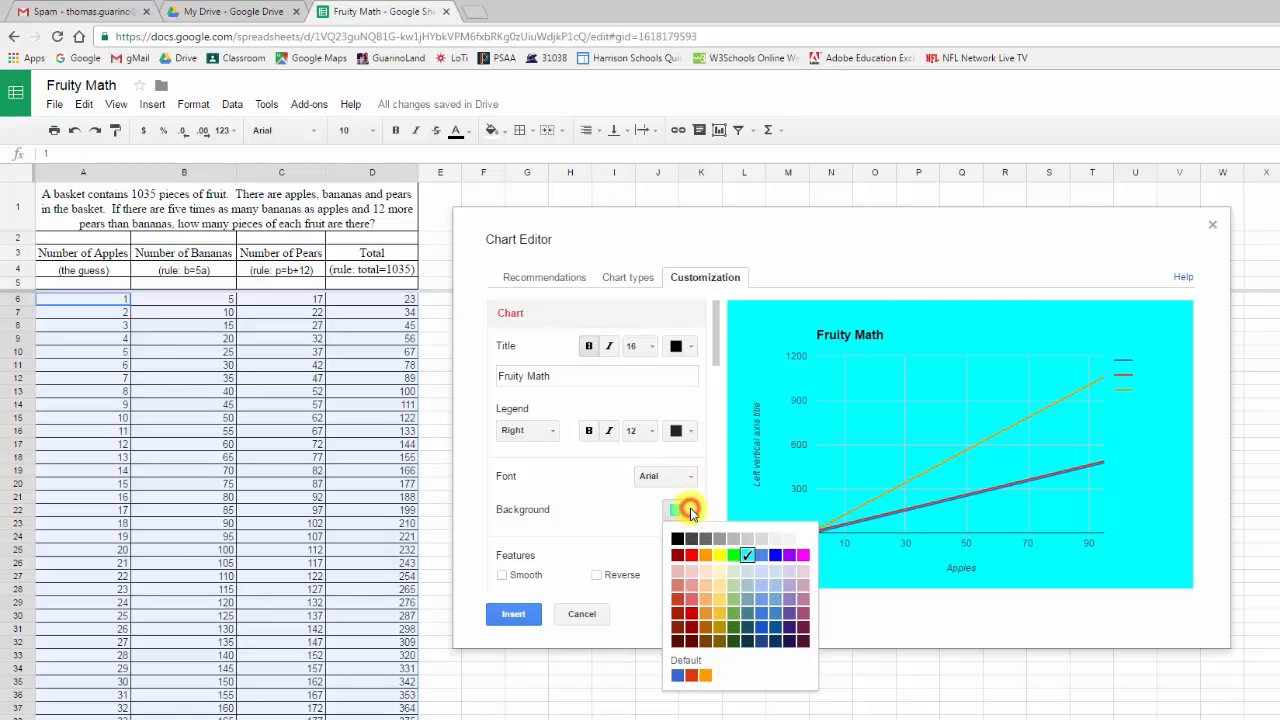
pyautogui.click(733, 555)
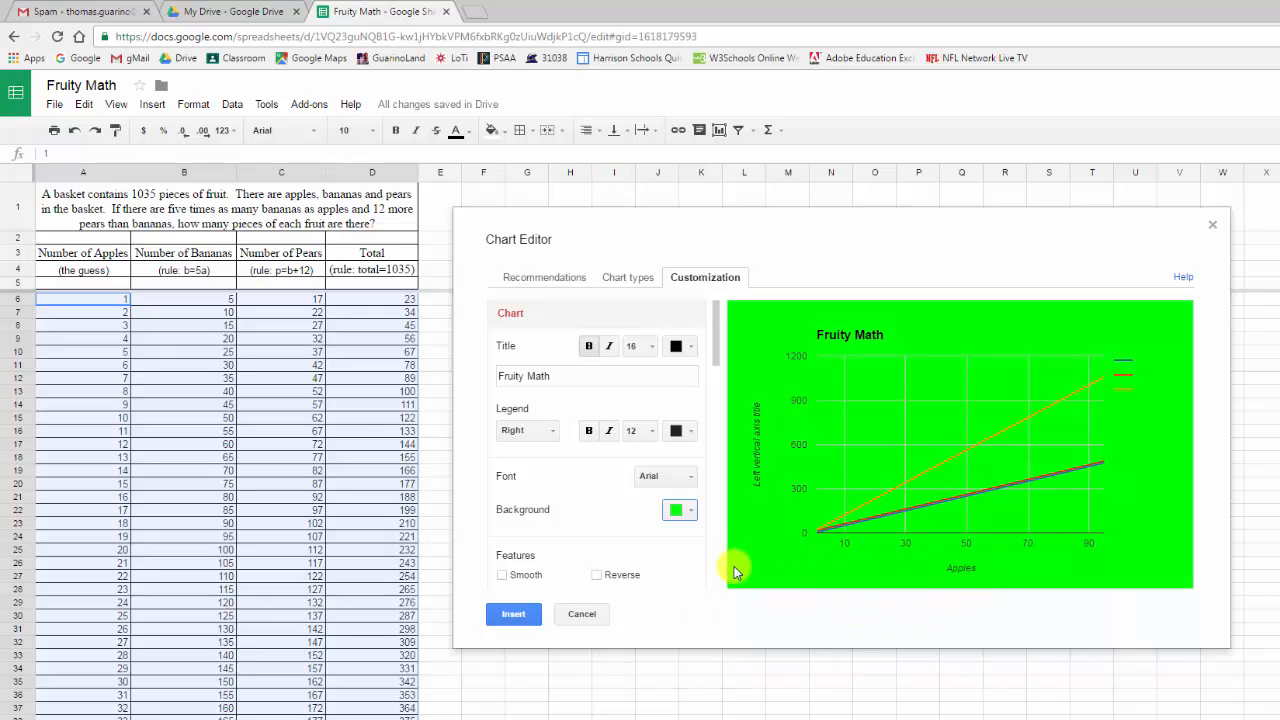
# Set the chart's left vertical axis title to "Total Fruit".
pyautogui.moveTo(717, 348); pyautogui.dragTo(718, 405)
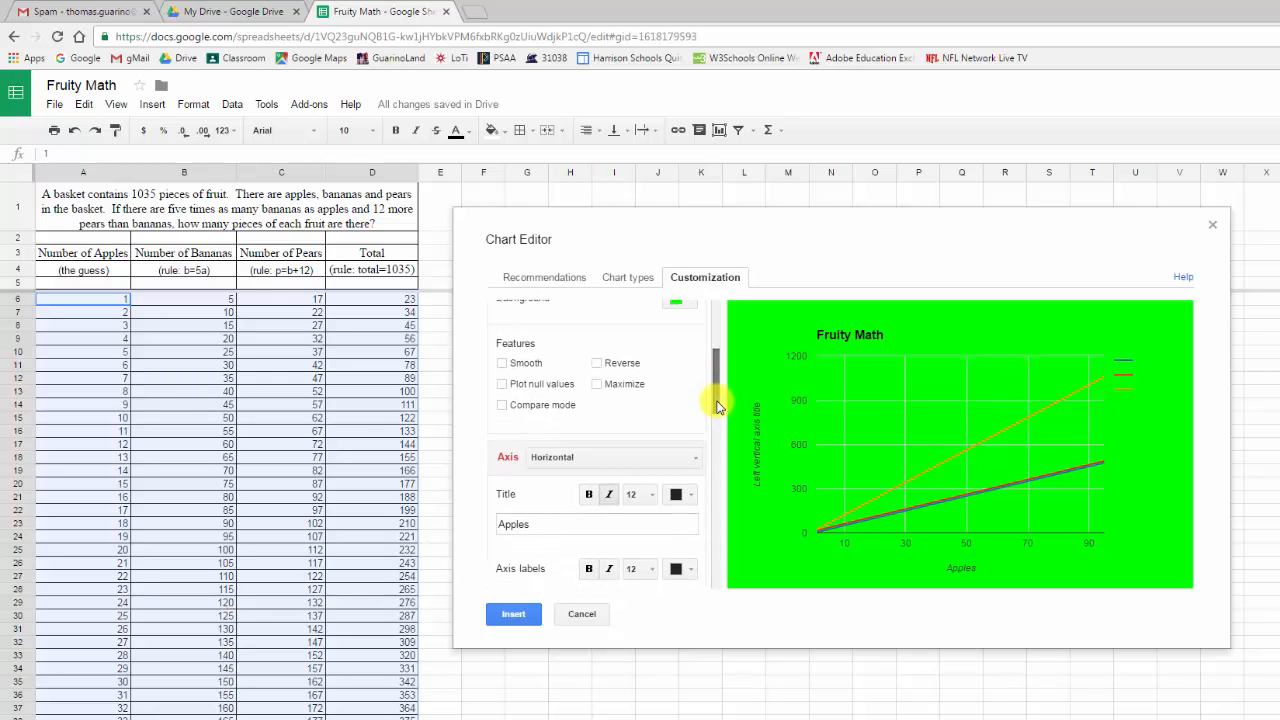
pyautogui.click(695, 457)
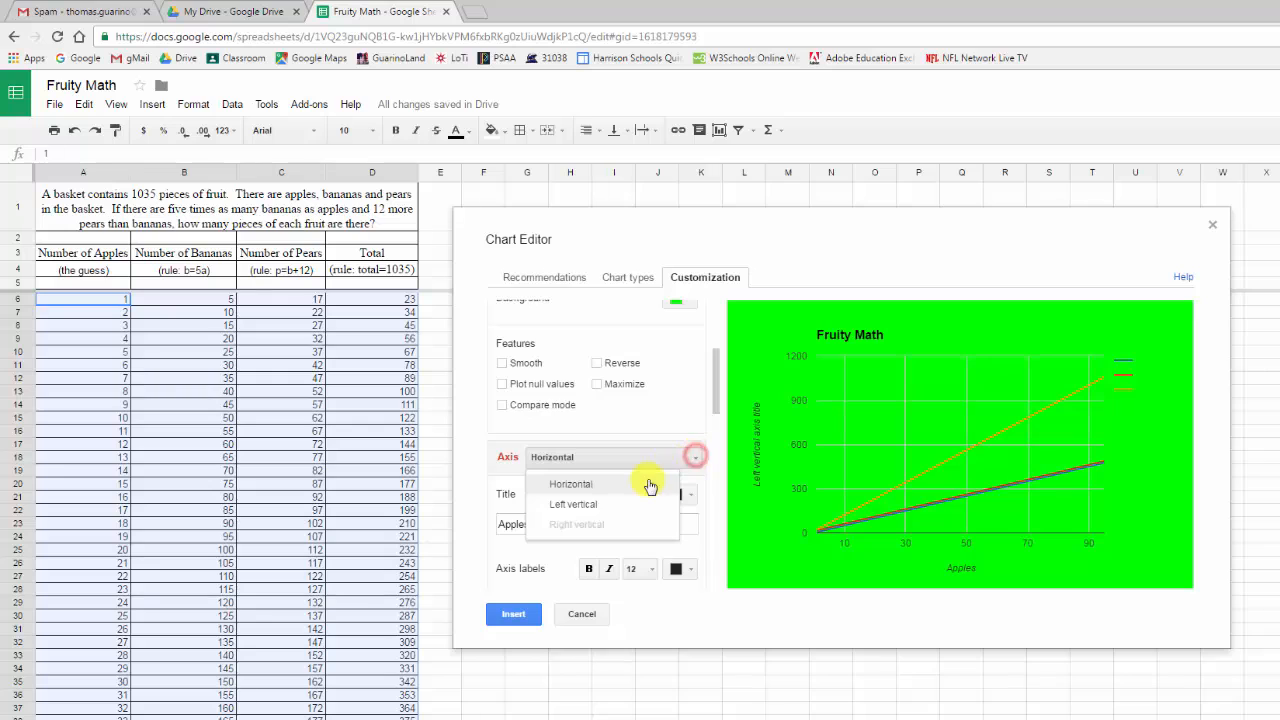
pyautogui.click(619, 506)
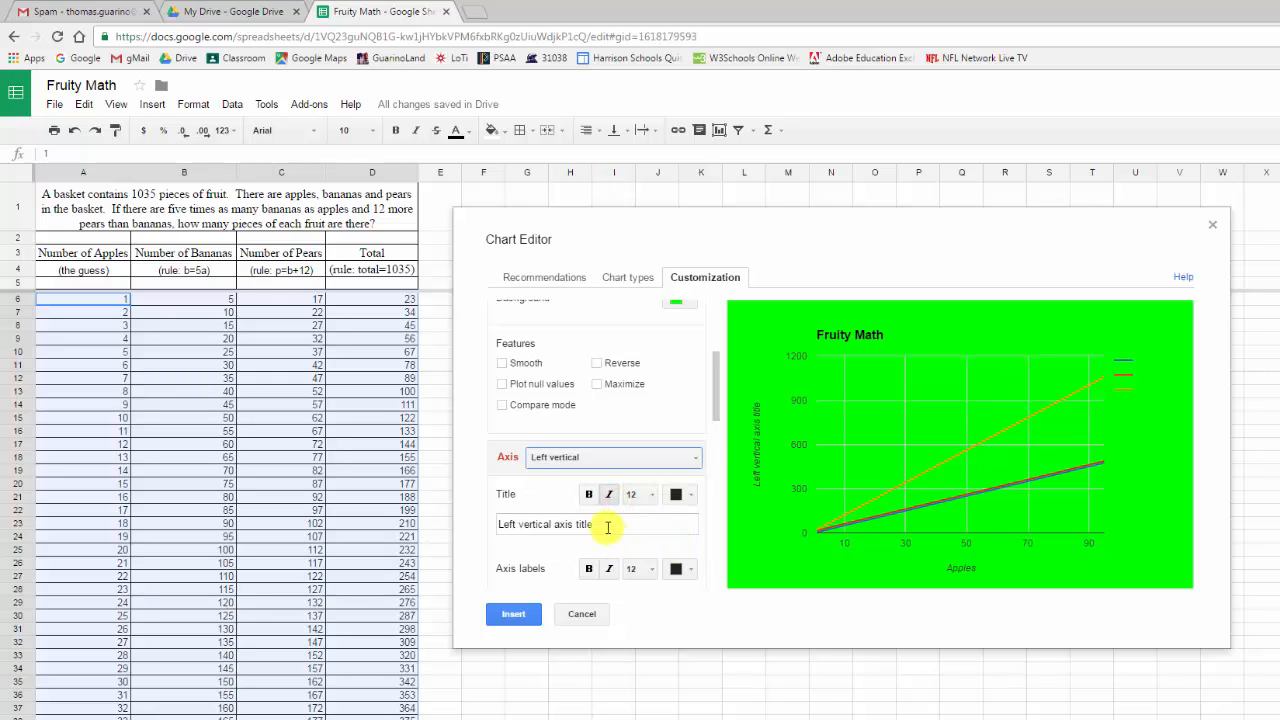
pyautogui.click(606, 526)
pyautogui.moveTo(606, 526); pyautogui.dragTo(458, 528)
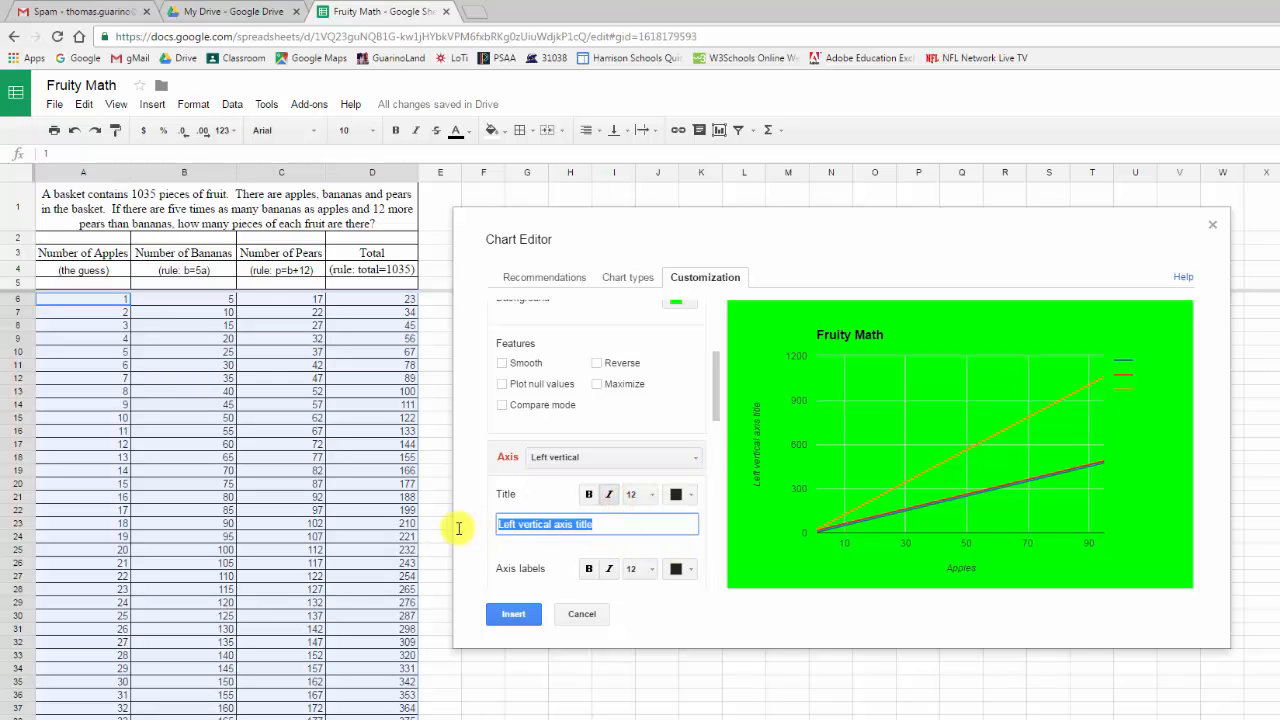
pyautogui.write('Total Fruit')
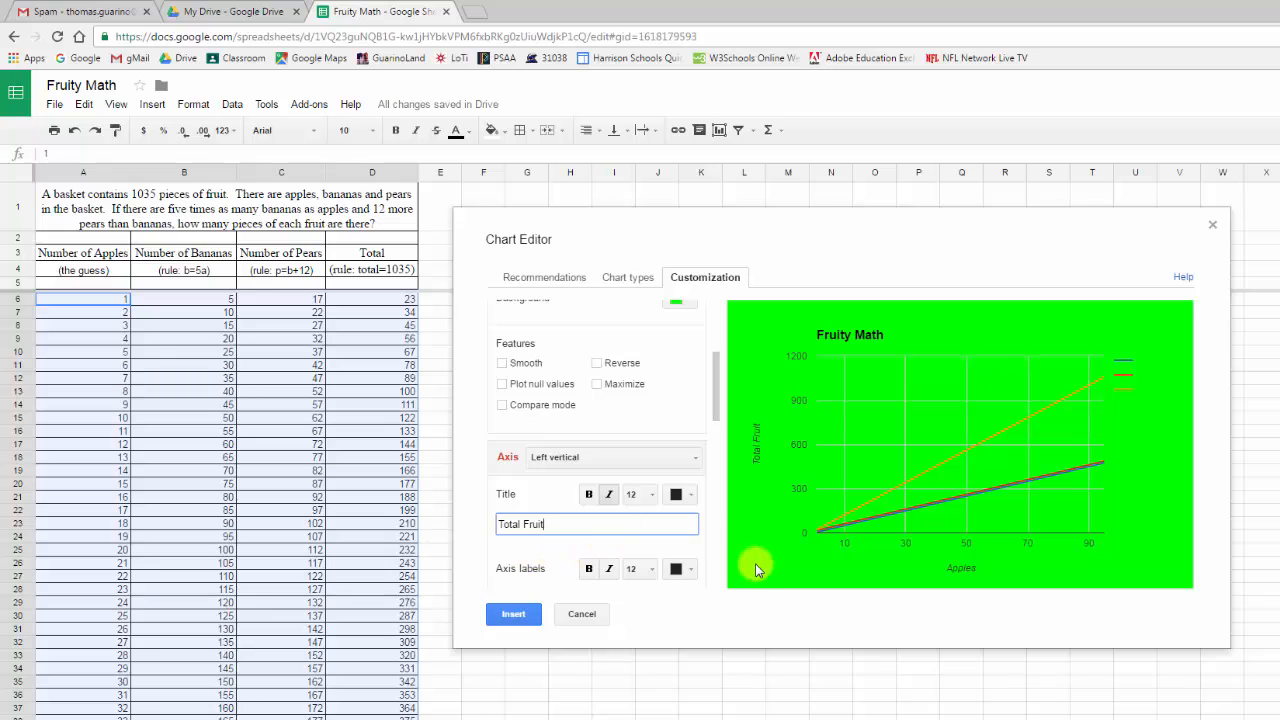
# Insert the finished chart into the sheet and move it off the data to about columns H through R.
pyautogui.moveTo(718, 372); pyautogui.dragTo(711, 325)
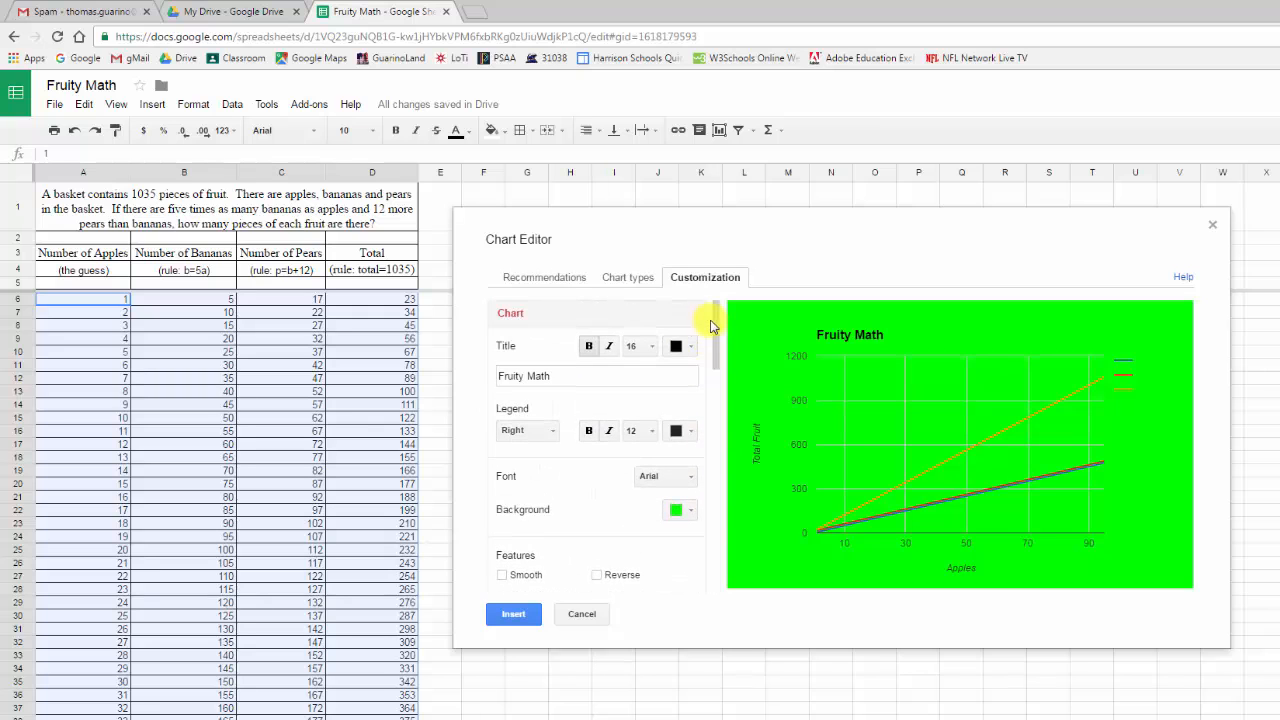
pyautogui.click(528, 616)
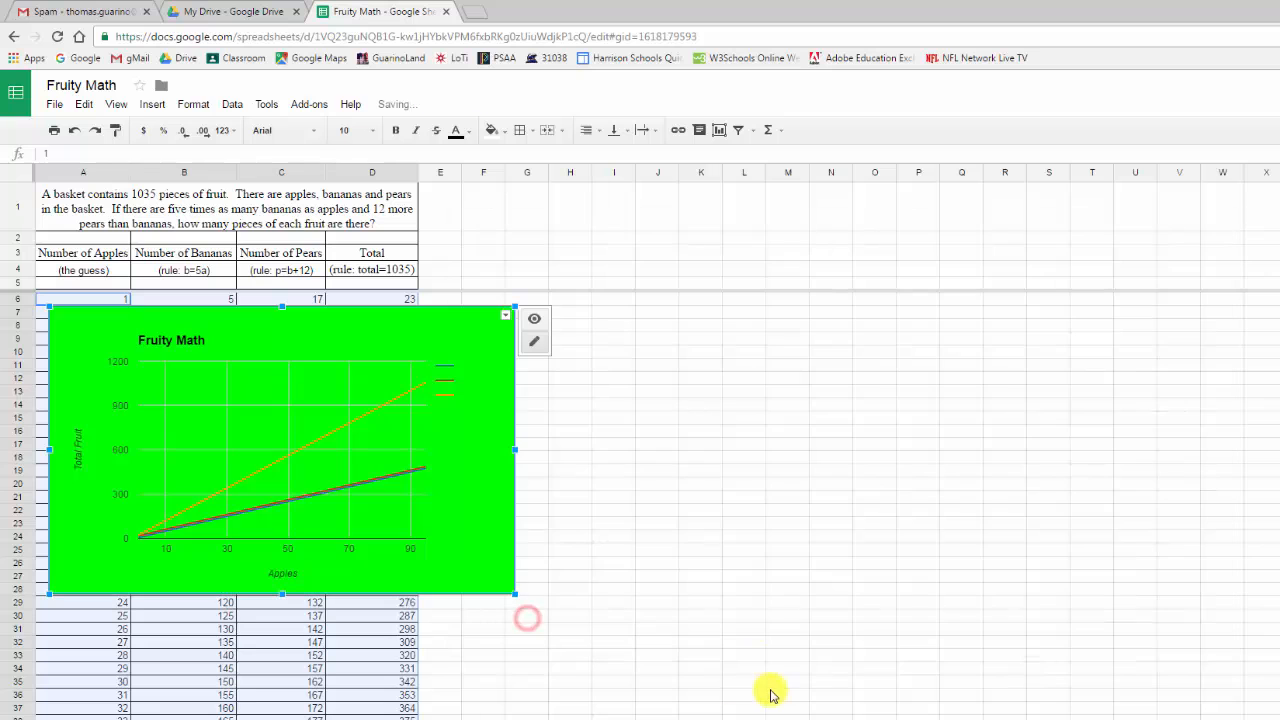
pyautogui.click(459, 455)
pyautogui.moveTo(512, 467); pyautogui.dragTo(968, 459)
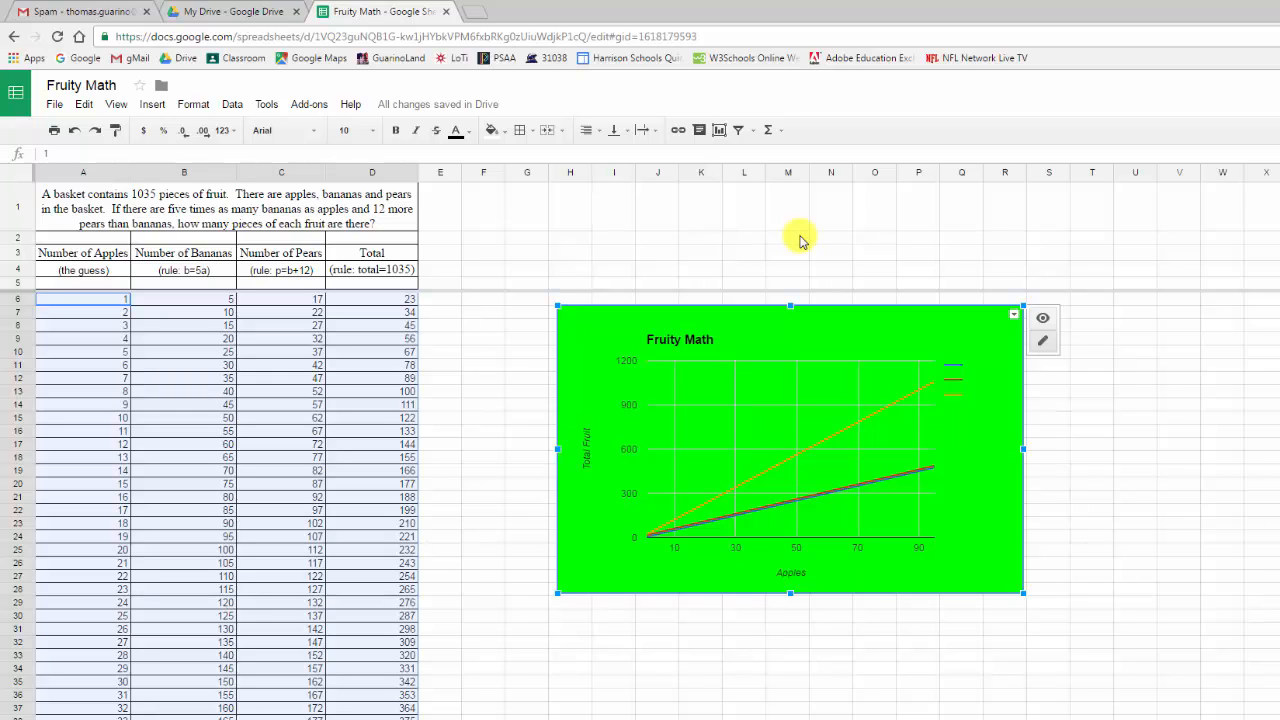
pyautogui.click(316, 112)
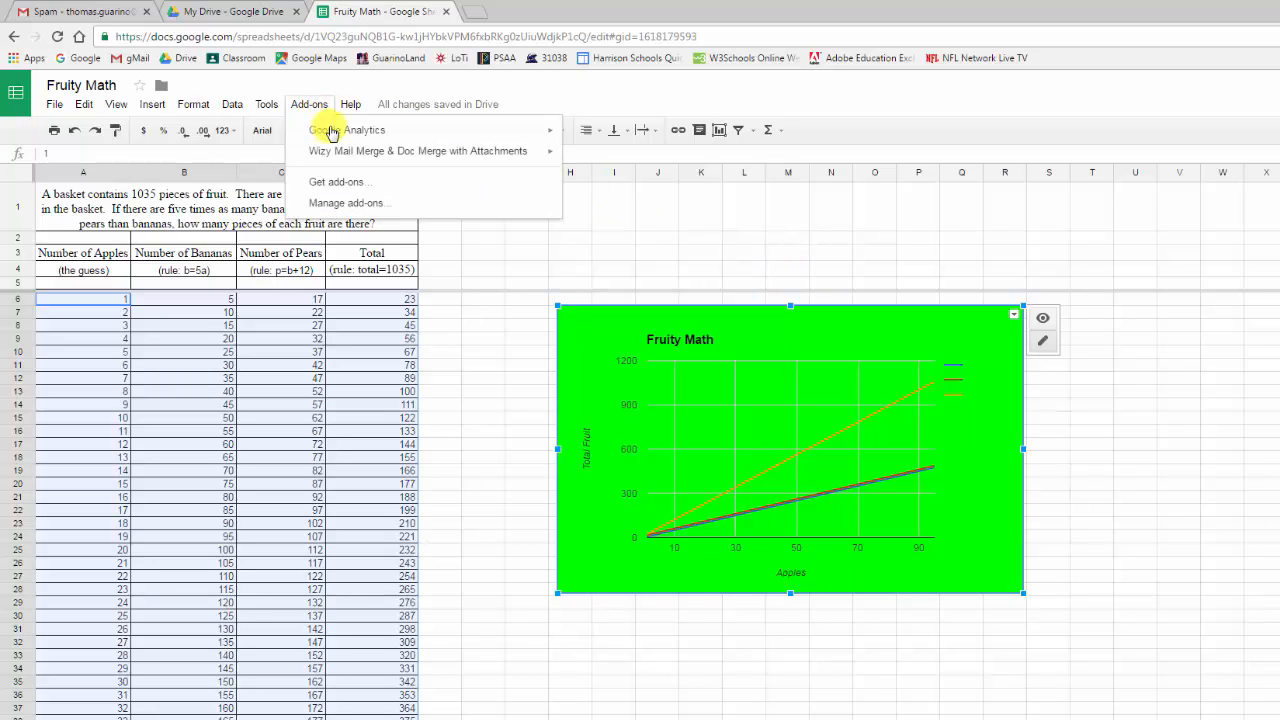
pyautogui.moveTo(349, 136)
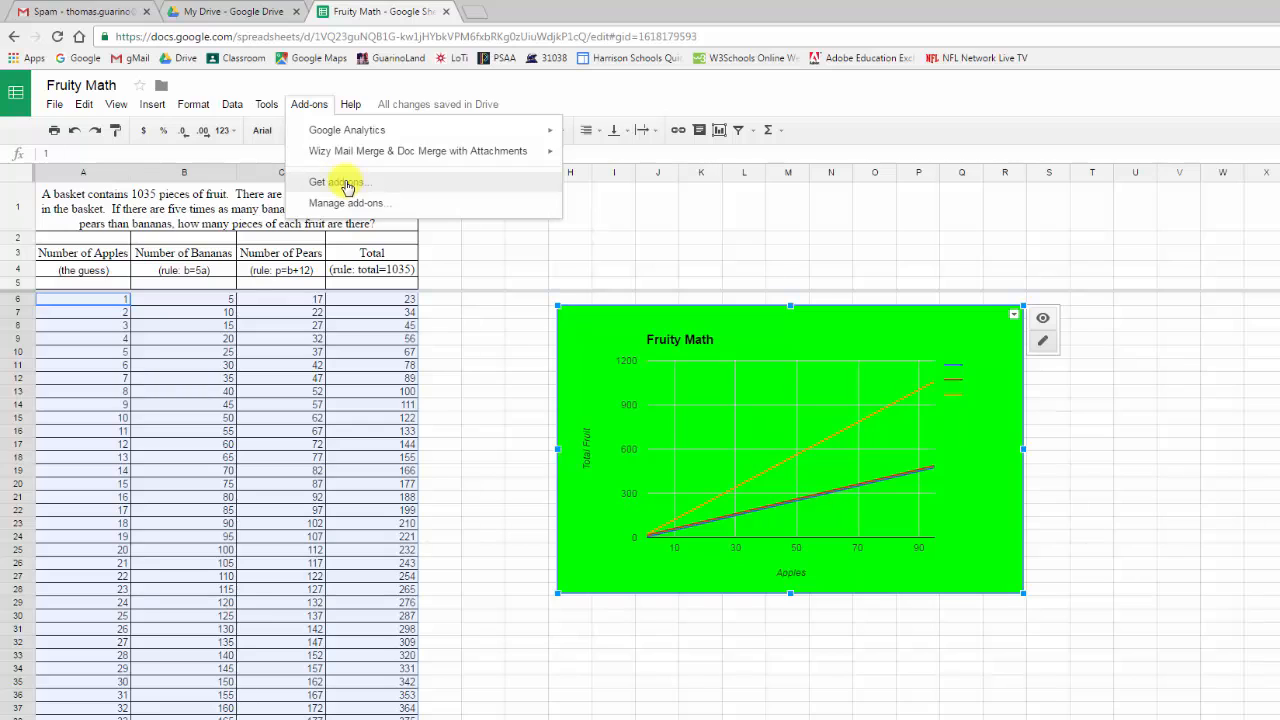
pyautogui.click(312, 106)
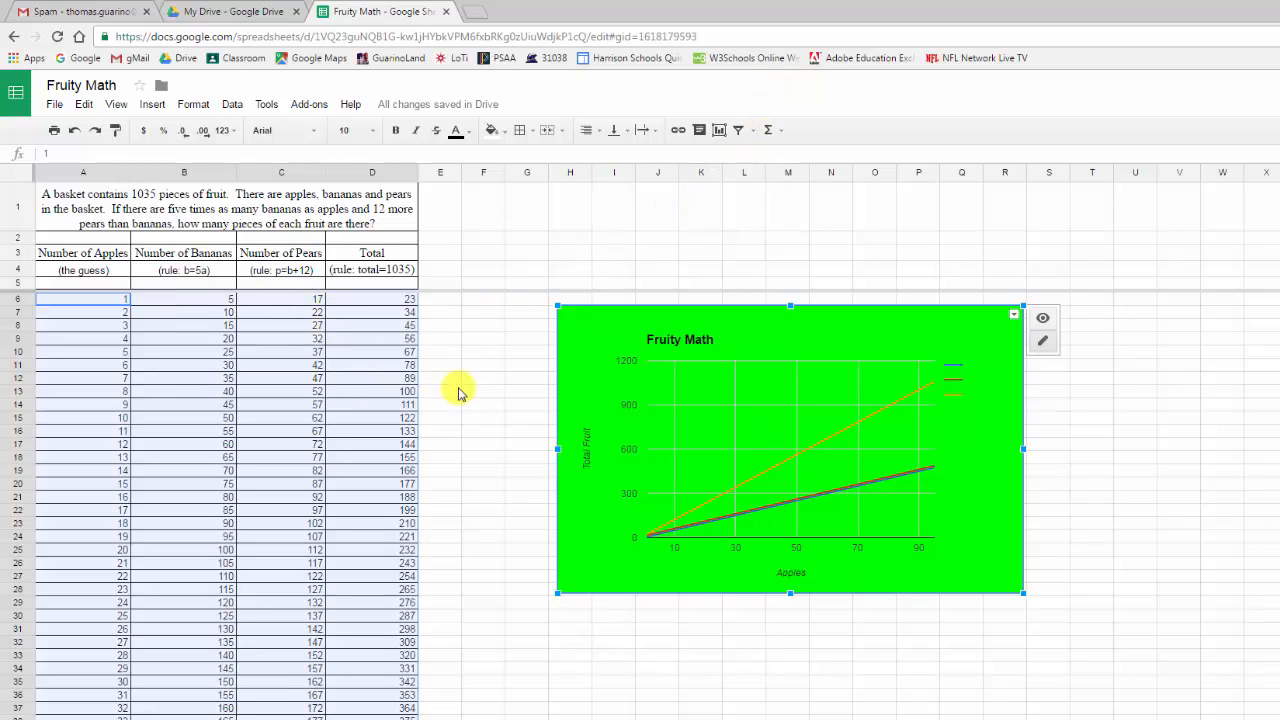
pyautogui.click(450, 267)
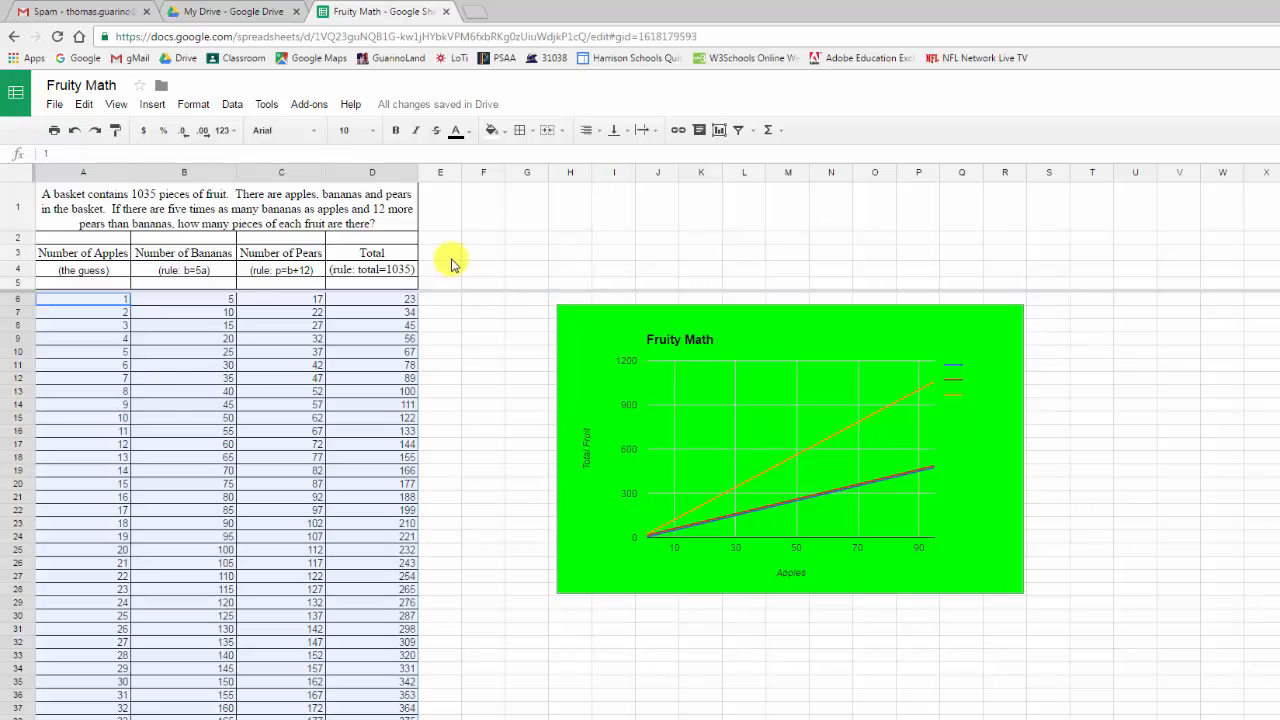
pyautogui.scroll(-4, 320, 346)
pyautogui.scroll(4, 320, 346)
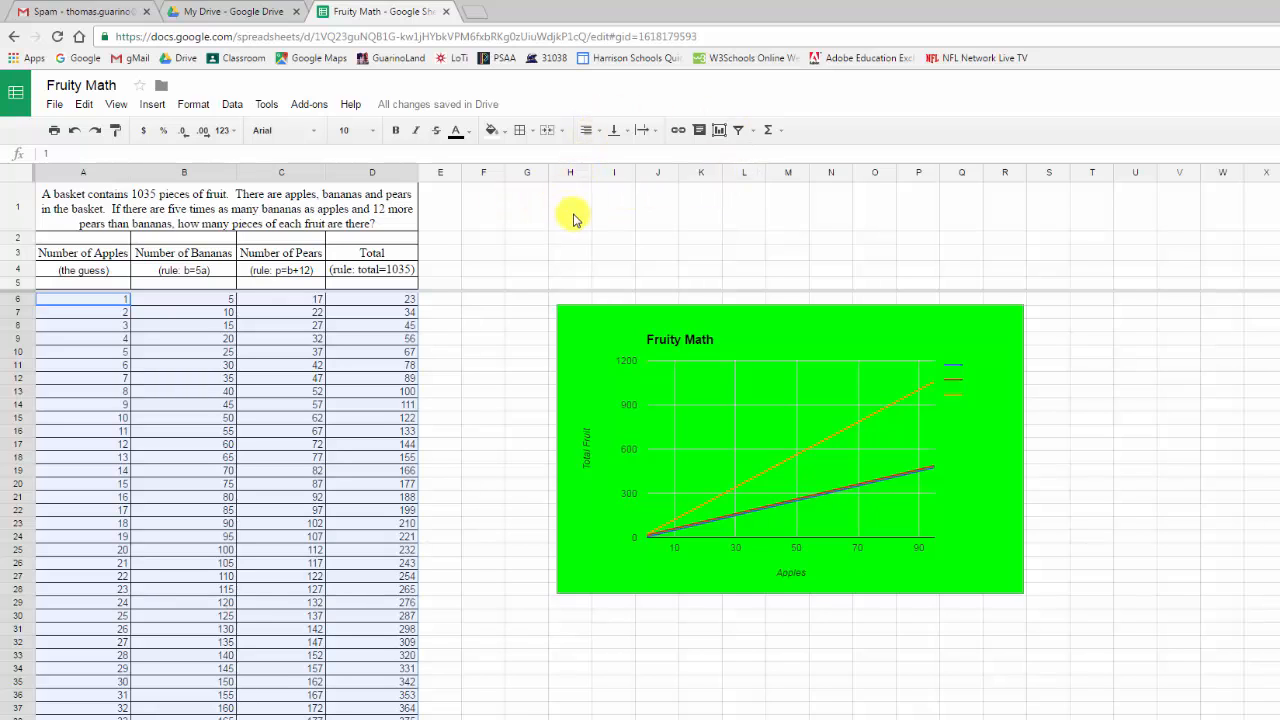
pyautogui.click(205, 105)
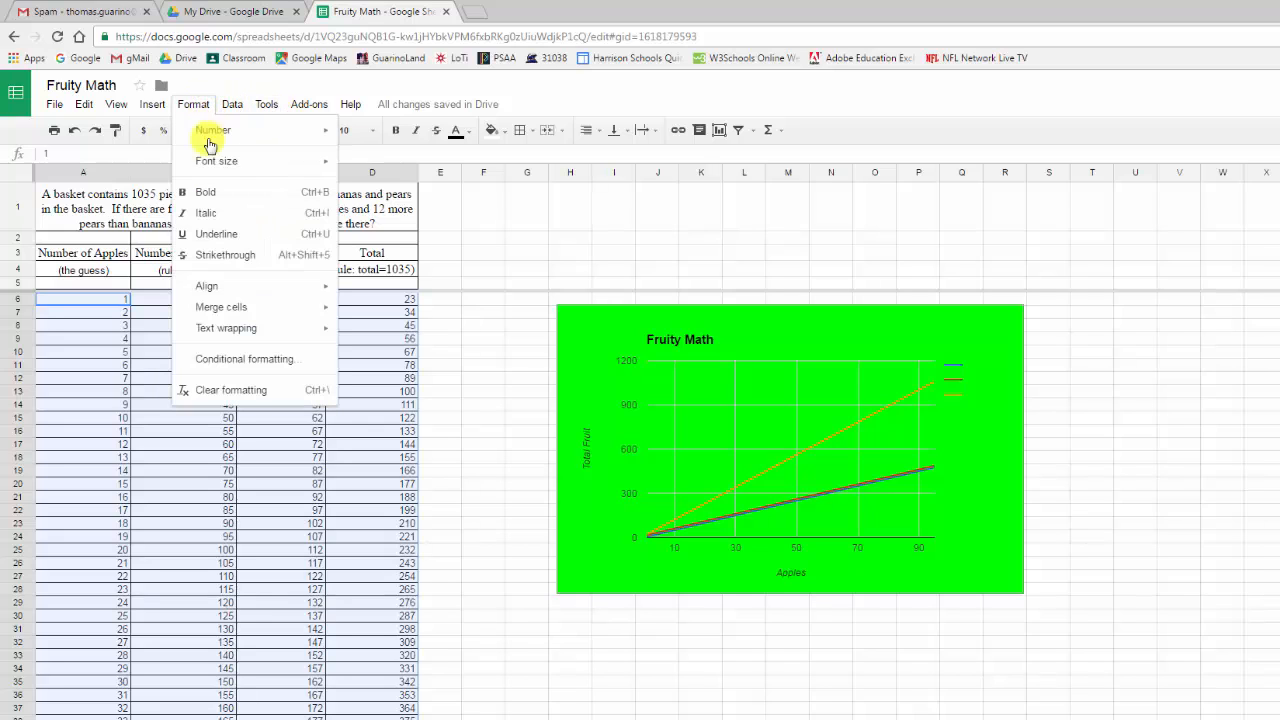
pyautogui.moveTo(226, 336)
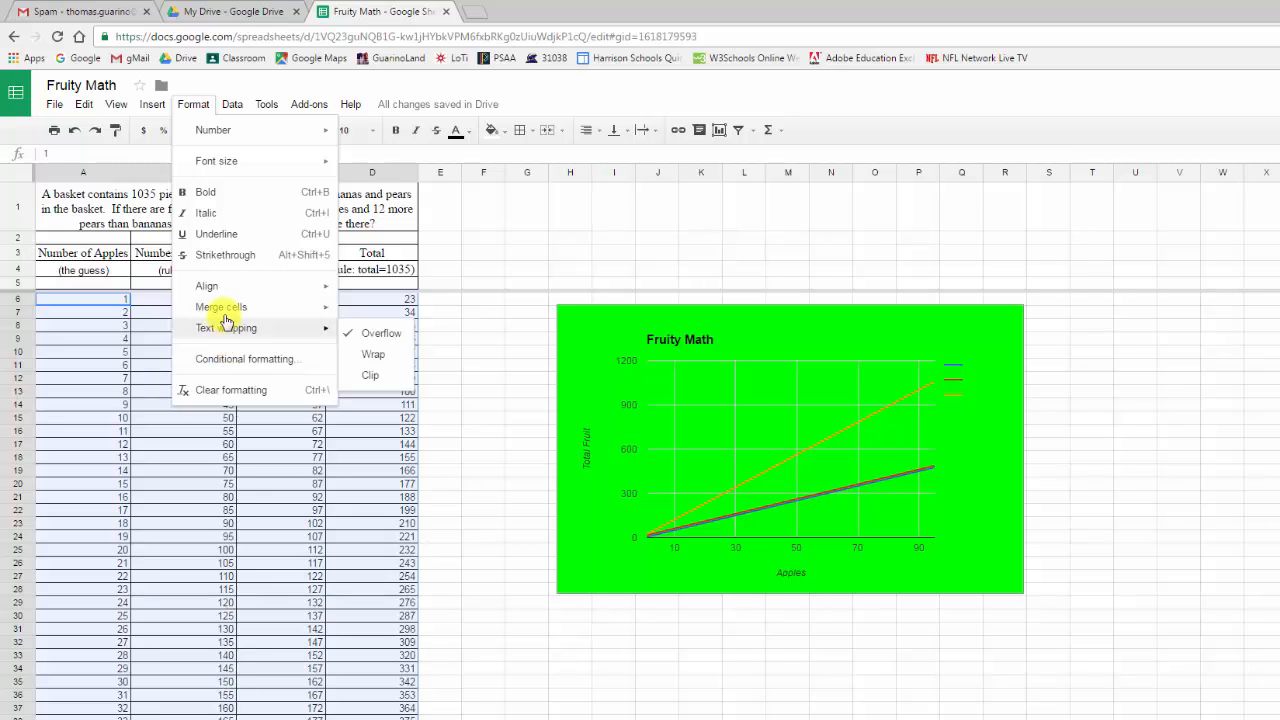
# Insert the image Untitled.png into the sheet by uploading it from the Pictures library, viewing the files as large icons.
pyautogui.moveTo(209, 290)
pyautogui.moveTo(153, 104)
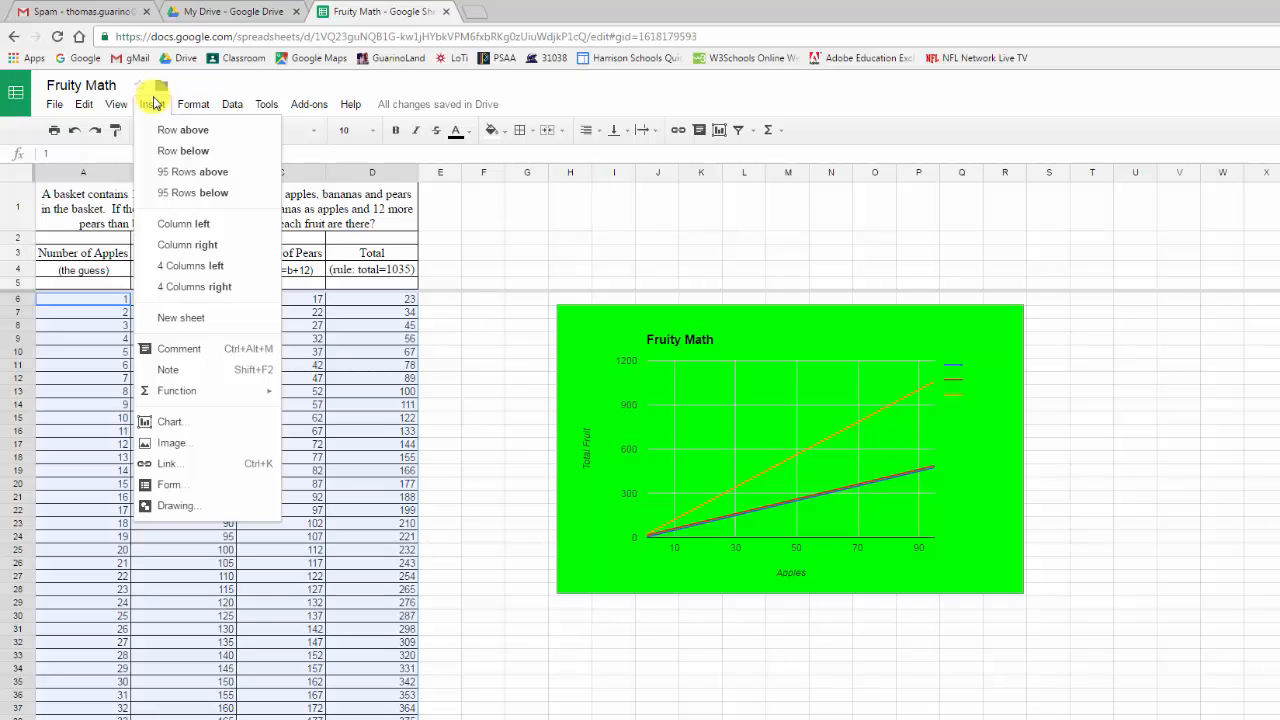
pyautogui.click(170, 446)
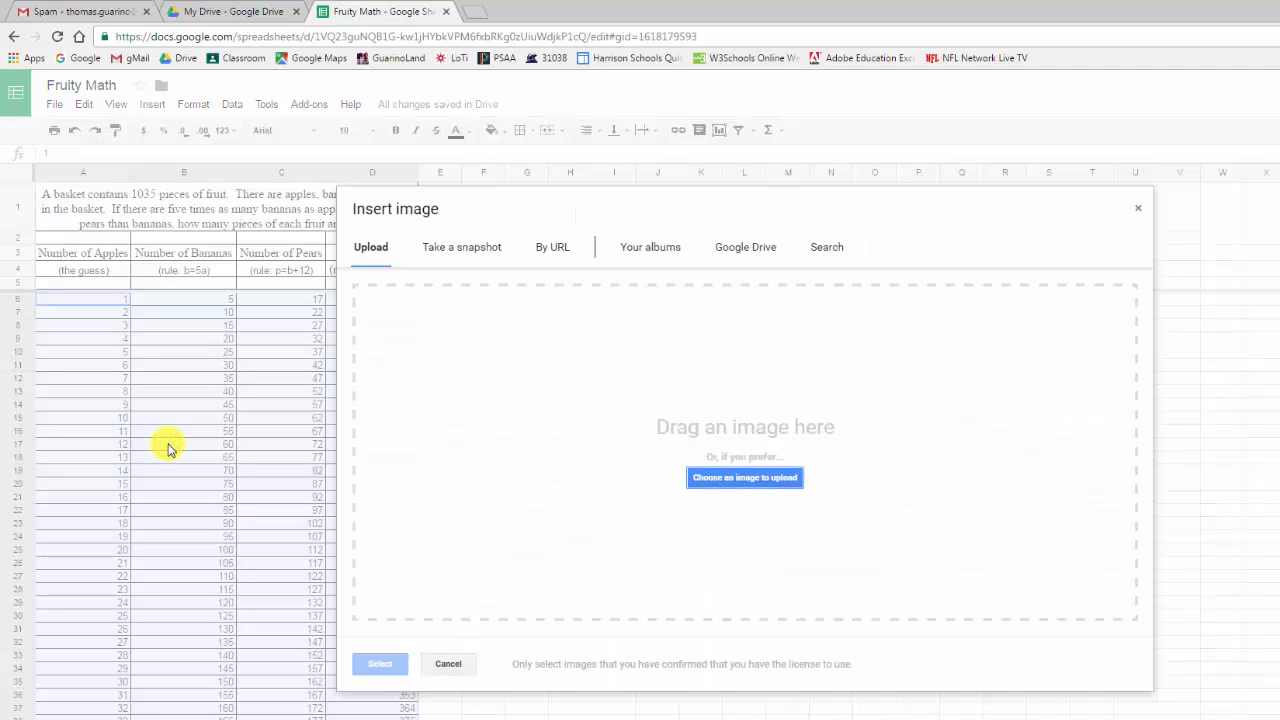
pyautogui.click(768, 478)
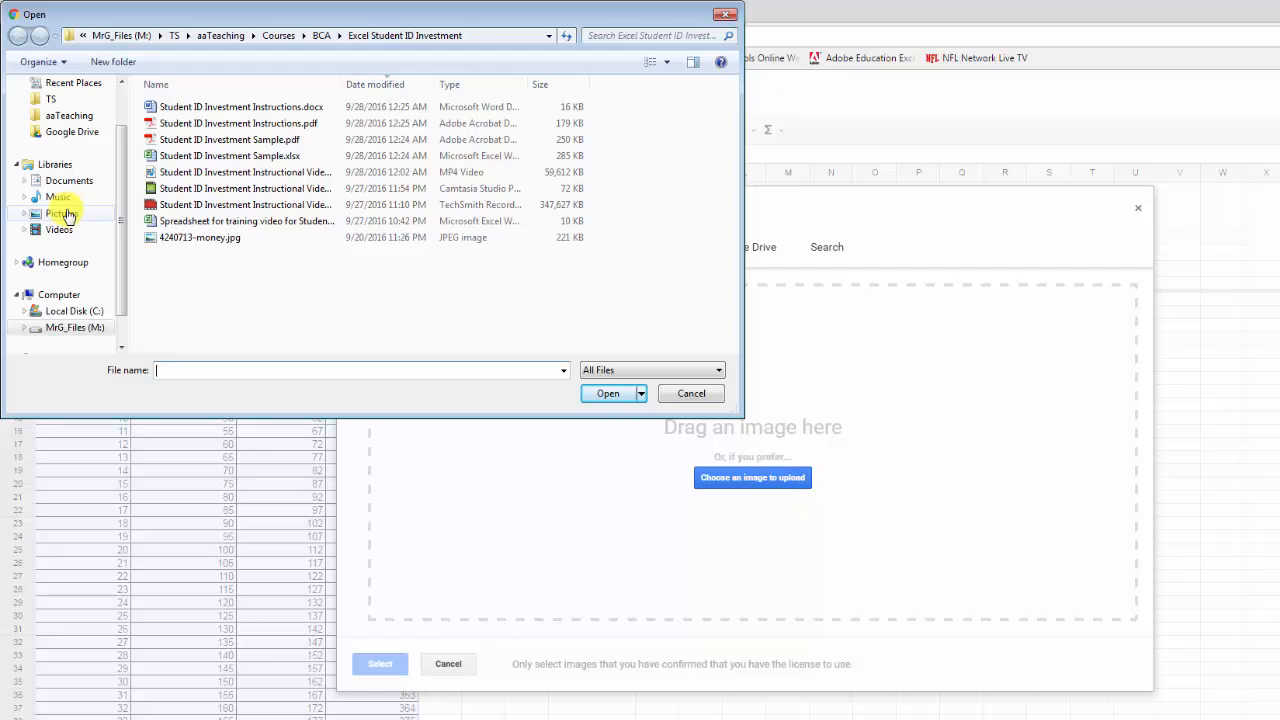
pyautogui.click(62, 214)
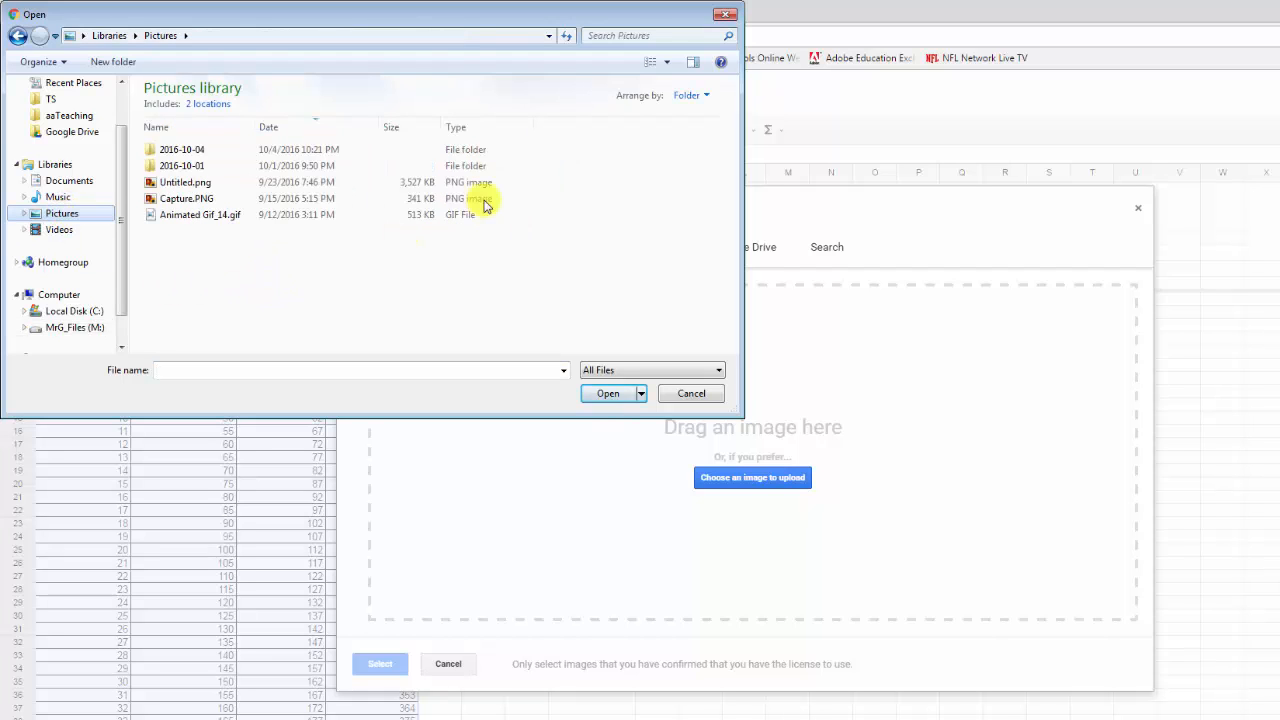
pyautogui.click(667, 63)
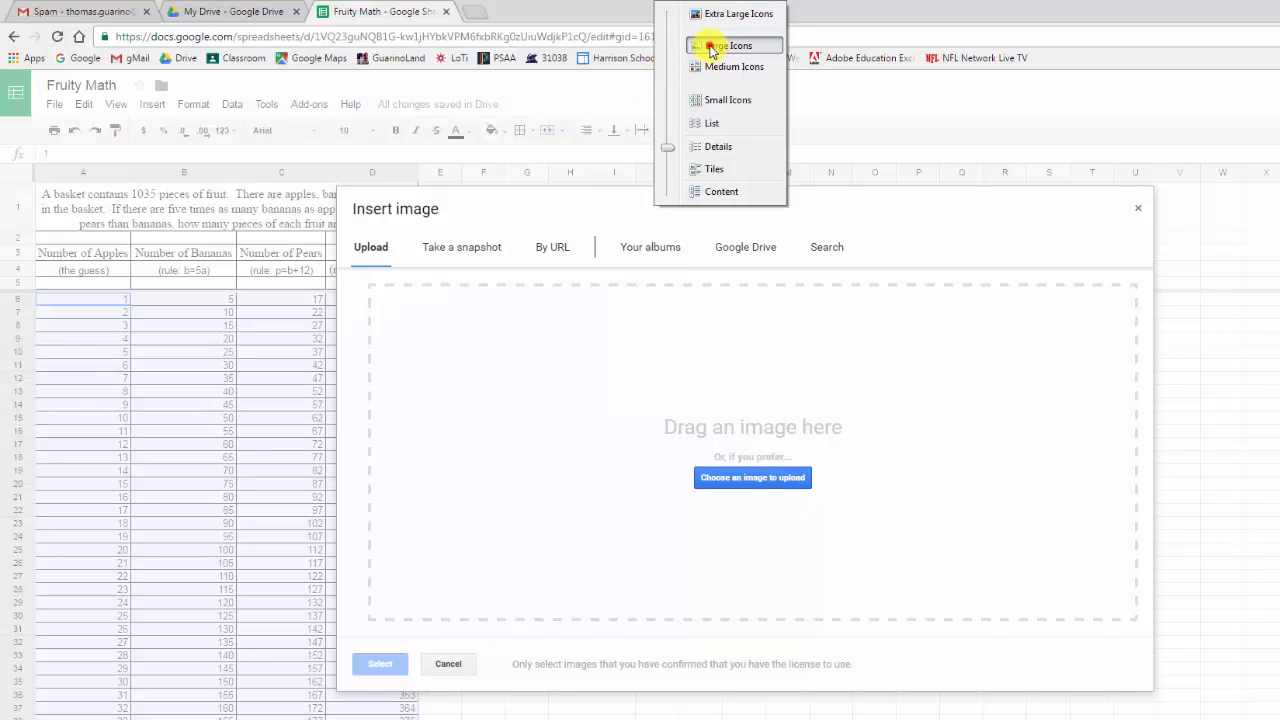
pyautogui.click(711, 46)
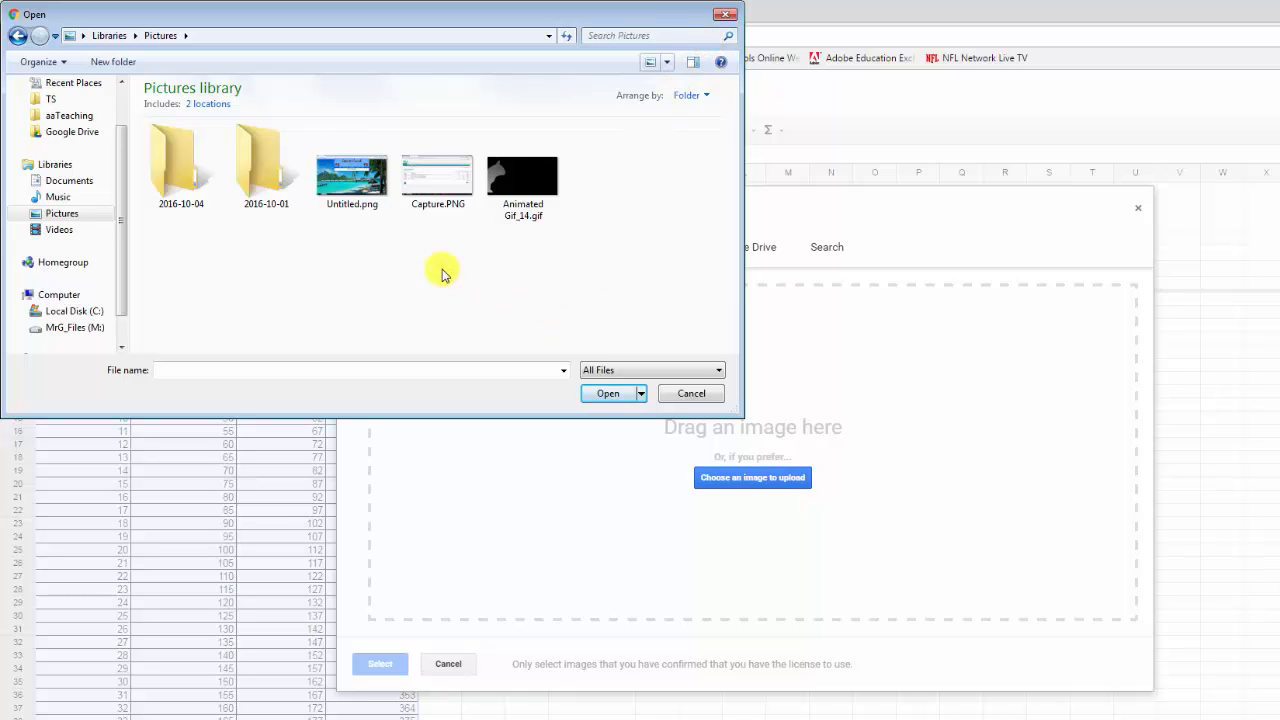
pyautogui.click(363, 176)
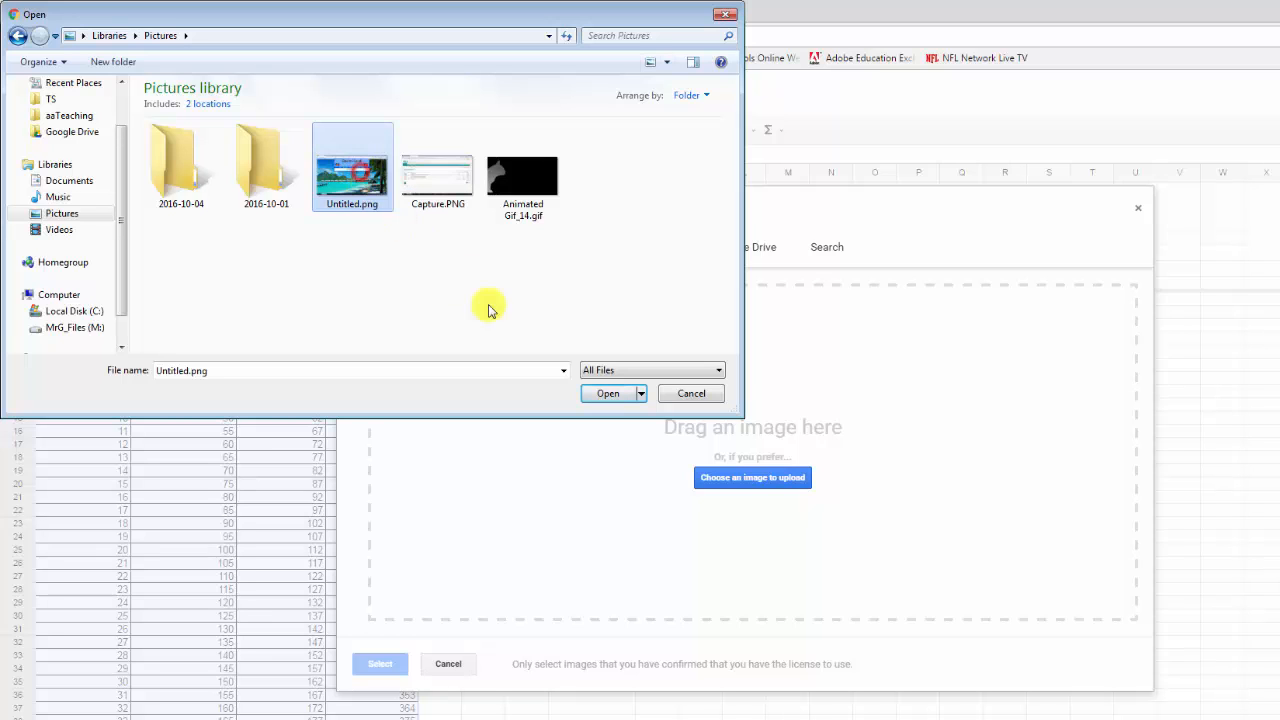
pyautogui.click(605, 394)
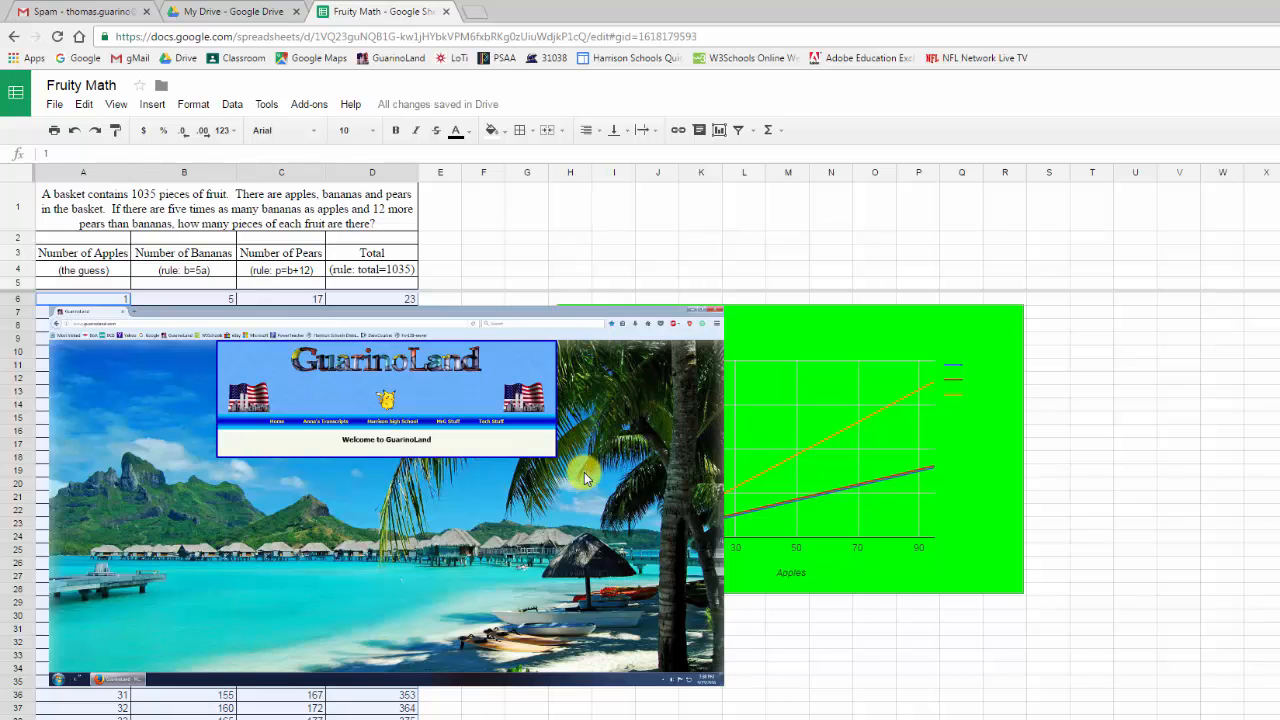
# Shrink the inserted beach image to about half its width and place it over the chart, at about columns I through Q.
pyautogui.moveTo(620, 525); pyautogui.dragTo(920, 420)
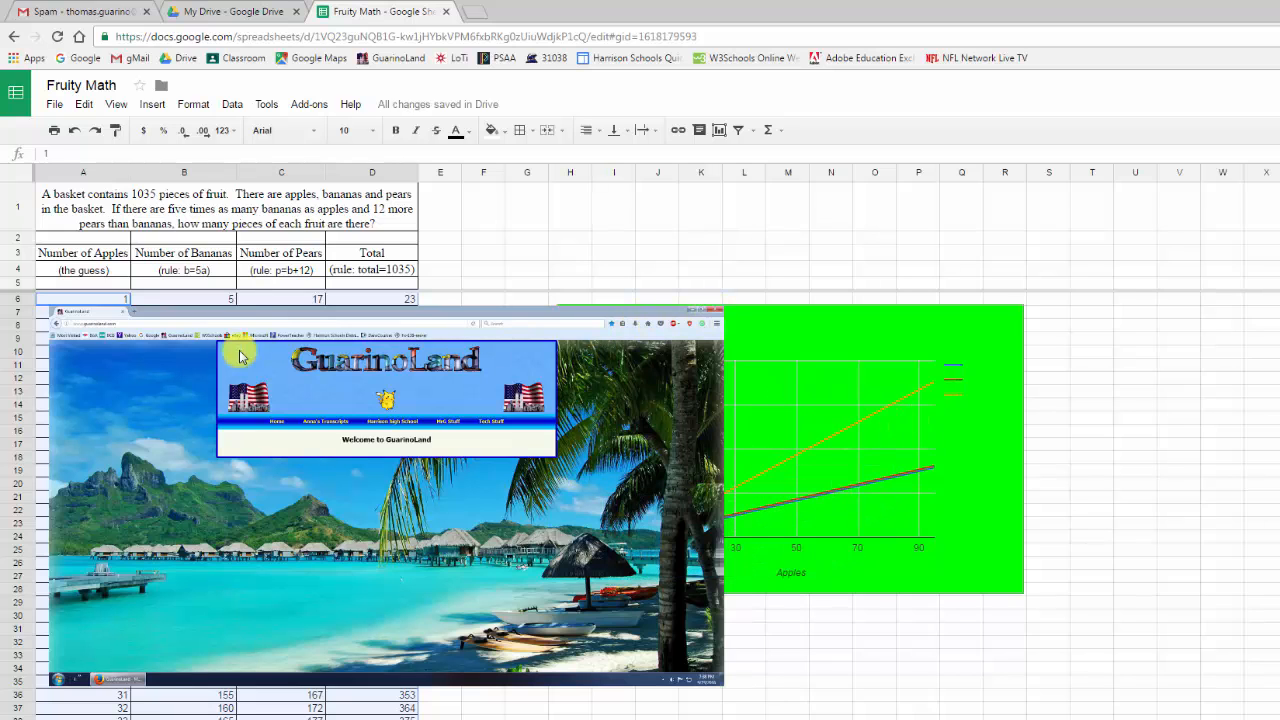
pyautogui.click(130, 377)
pyautogui.moveTo(46, 304); pyautogui.dragTo(357, 478)
pyautogui.moveTo(680, 553); pyautogui.dragTo(919, 425)
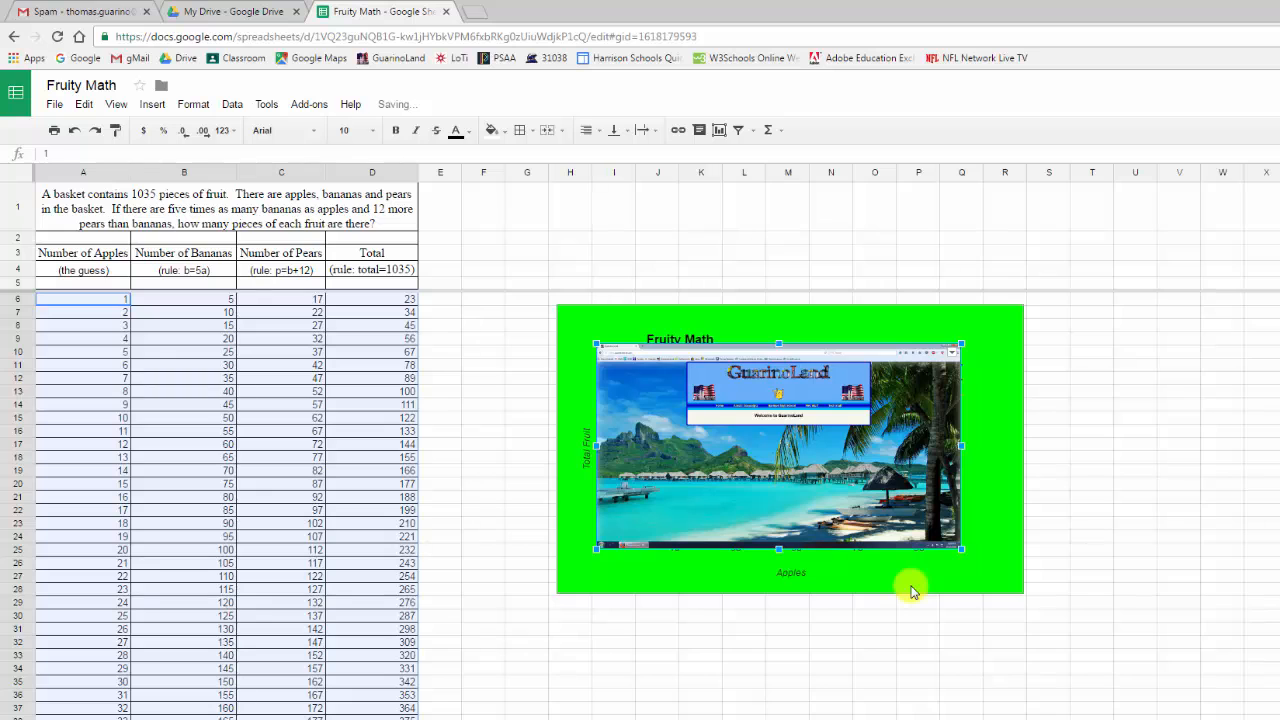
# Move the beach image off the middle of the chart to about columns P through X, starting near row 24.
pyautogui.click(905, 472)
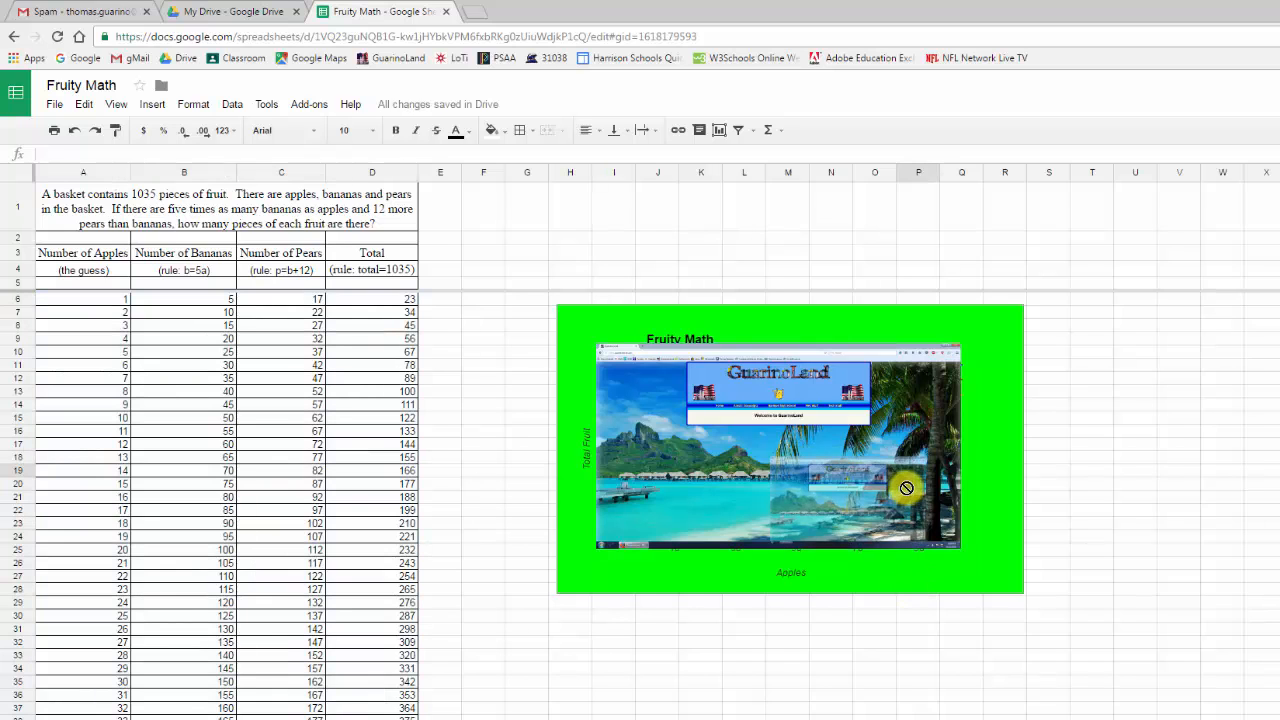
pyautogui.moveTo(889, 380); pyautogui.dragTo(914, 364)
pyautogui.click(711, 361)
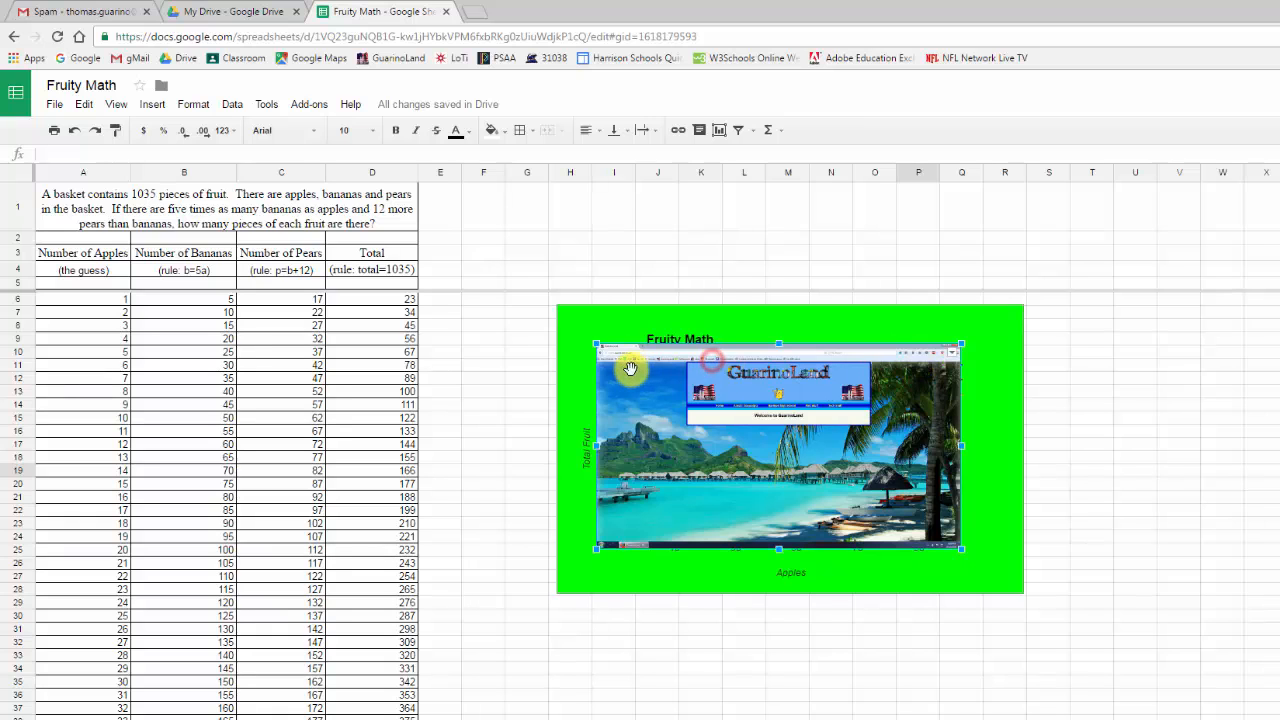
pyautogui.moveTo(631, 371); pyautogui.dragTo(800, 272)
pyautogui.moveTo(994, 373); pyautogui.dragTo(1125, 383)
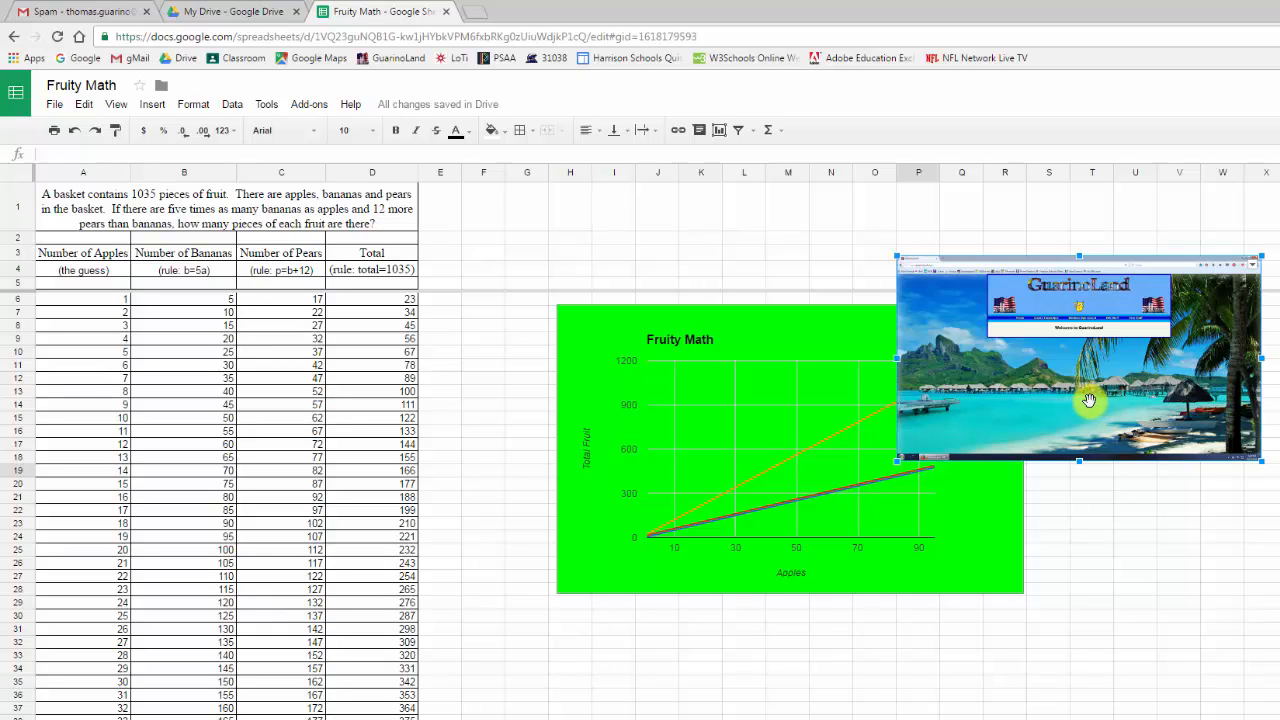
pyautogui.moveTo(1092, 401); pyautogui.dragTo(970, 652)
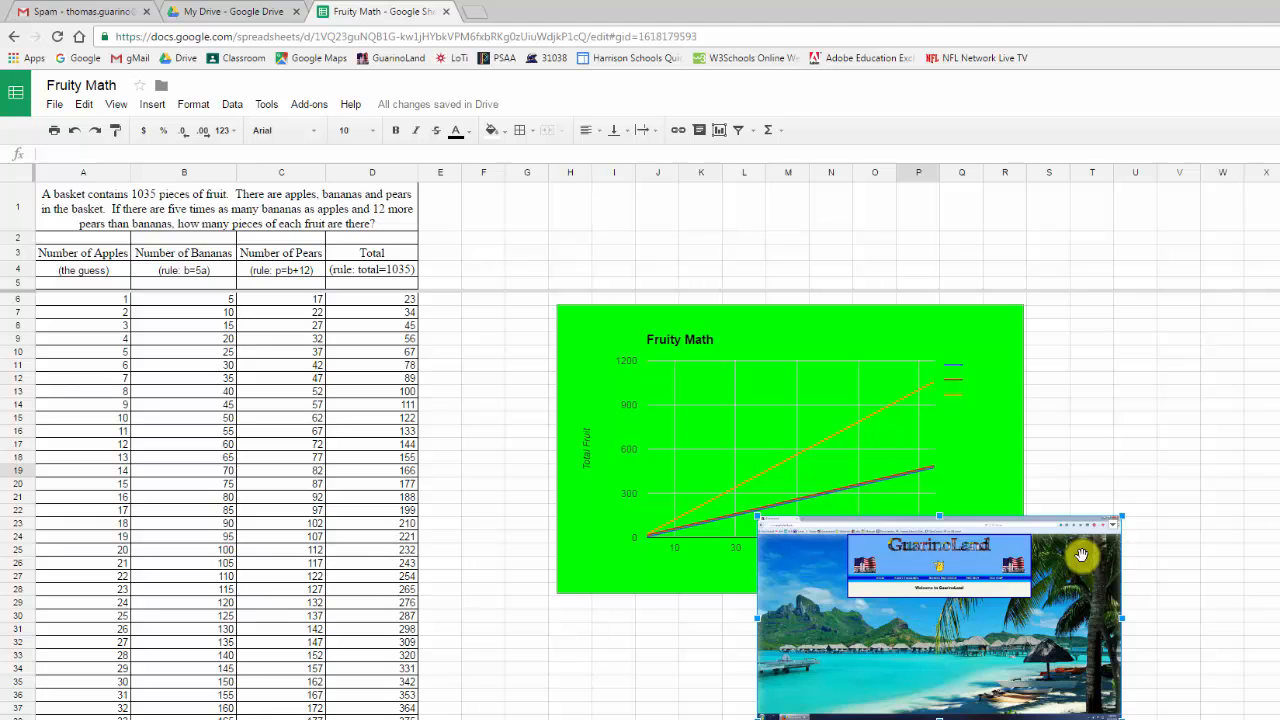
pyautogui.moveTo(1080, 554); pyautogui.dragTo(1245, 582)
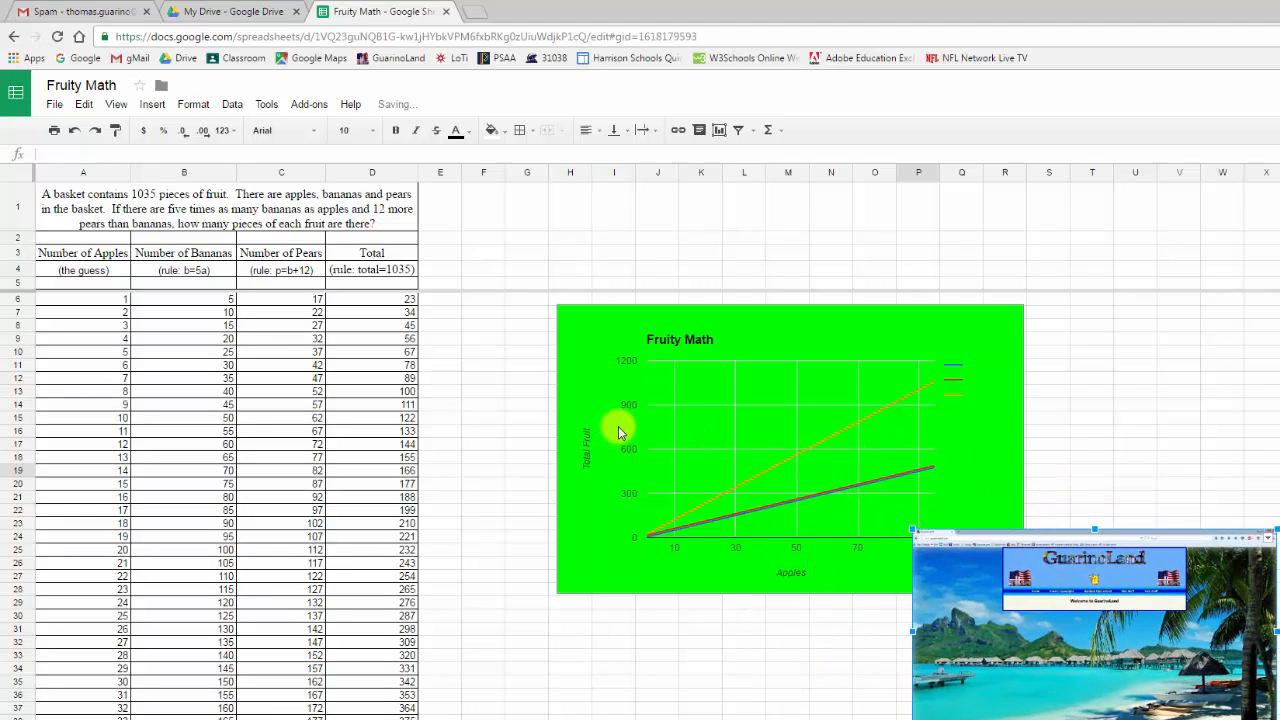